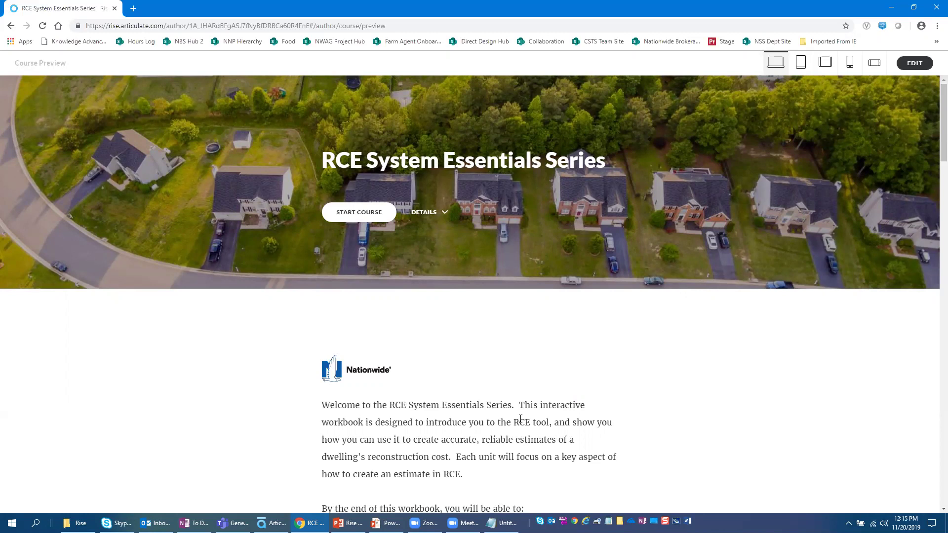
- Preview the course in tablet portrait, tablet landscape, mobile portrait and mobile landscape layouts, and return to the desktop layout
left_click(805, 64)
left_click(825, 68)
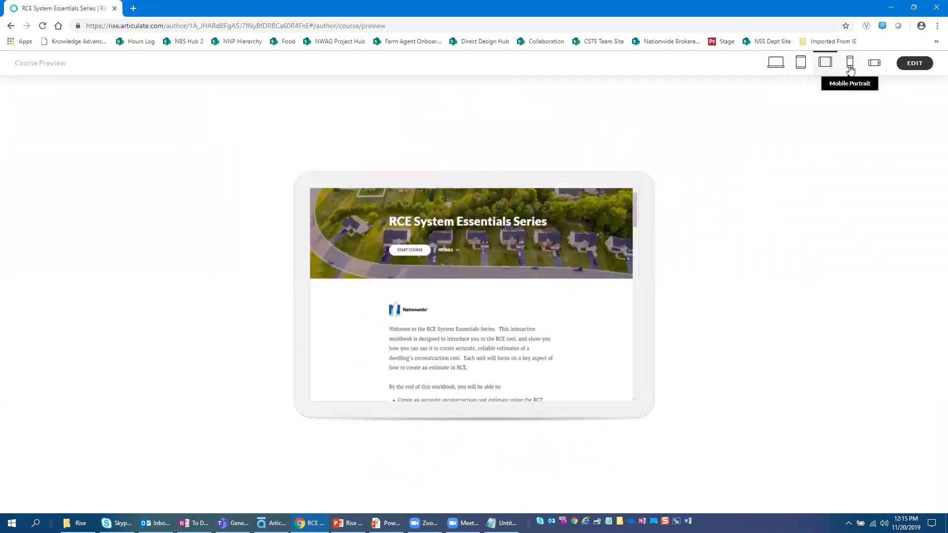
left_click(850, 68)
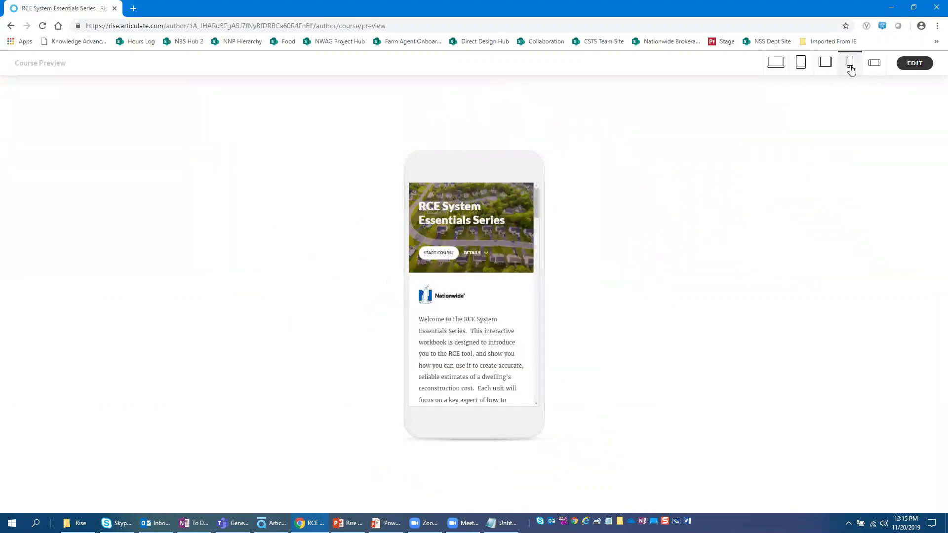
left_click(872, 70)
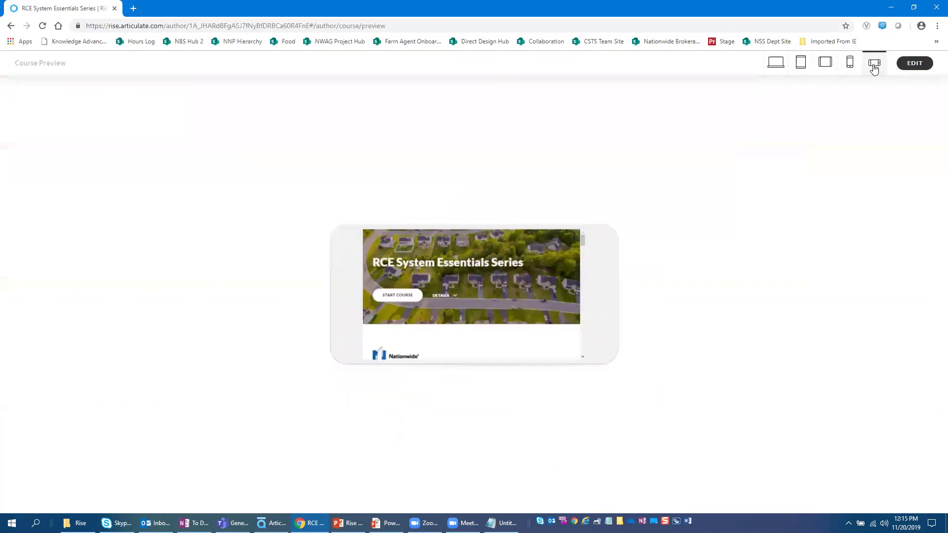
left_click(779, 63)
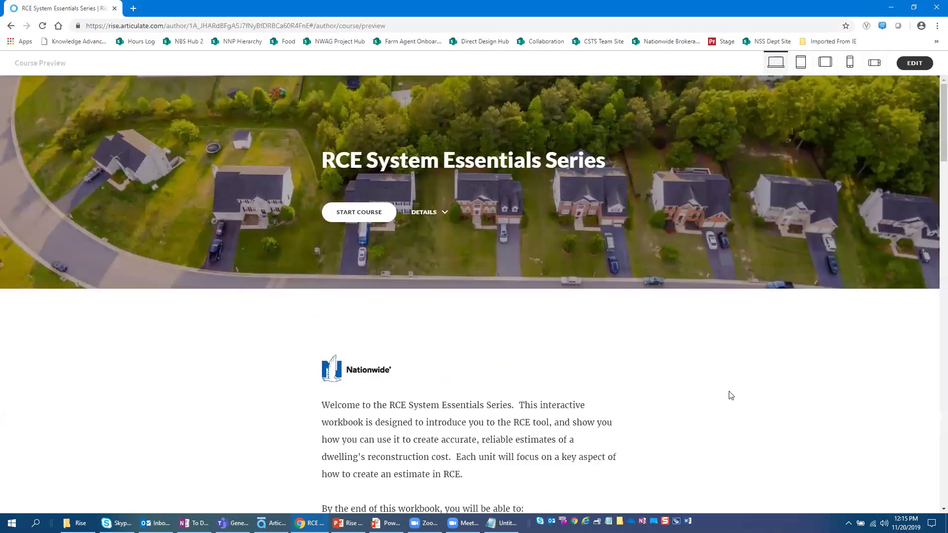
- Start the course and collapse Units 1 through 8 in the course outline
left_click(374, 217)
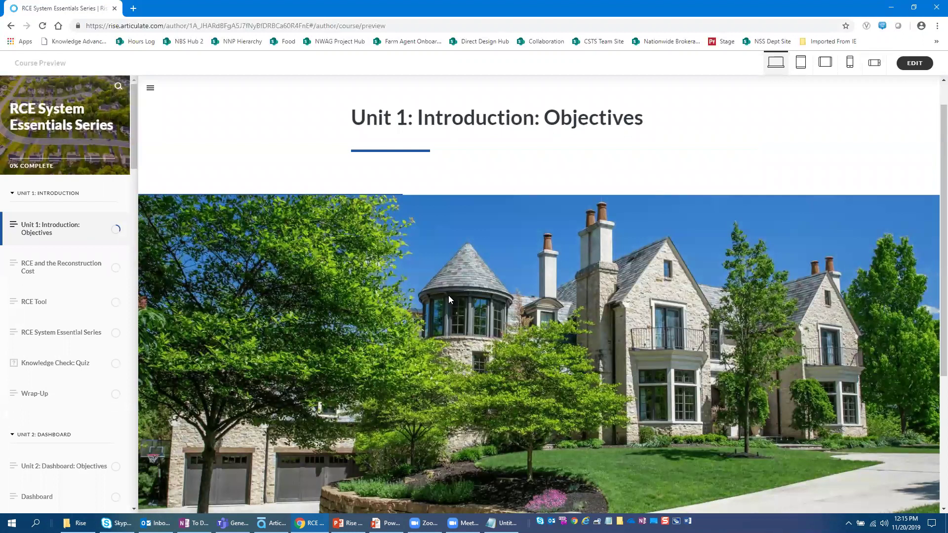
left_click(12, 193)
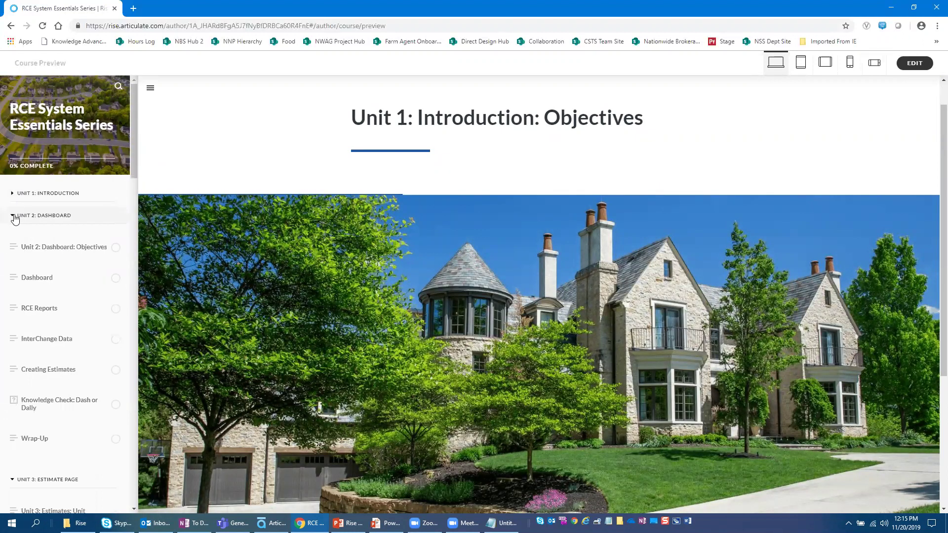
left_click(14, 217)
left_click(15, 239)
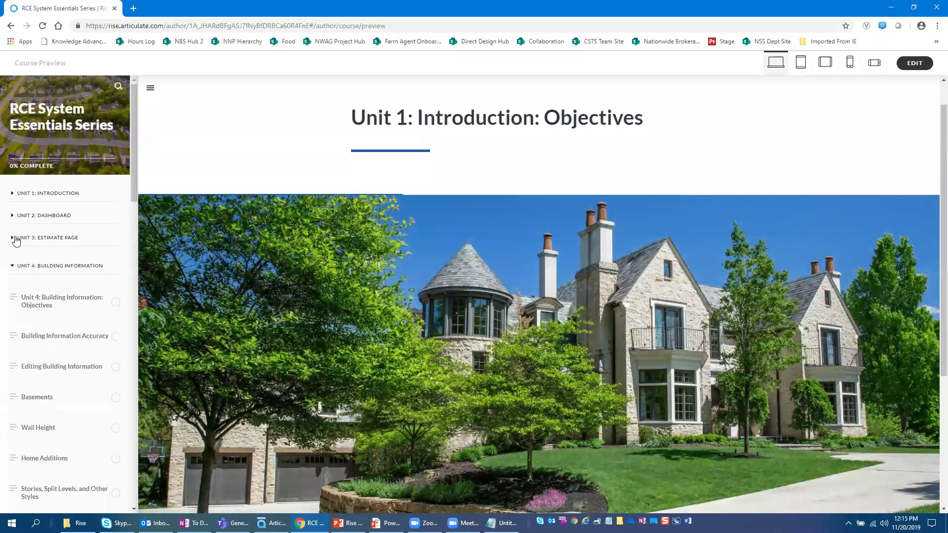
left_click(13, 261)
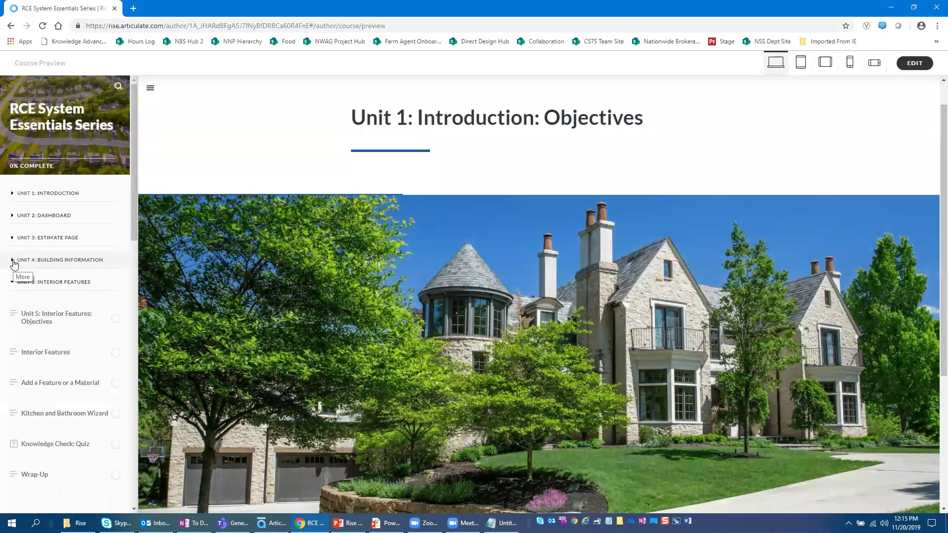
left_click(13, 282)
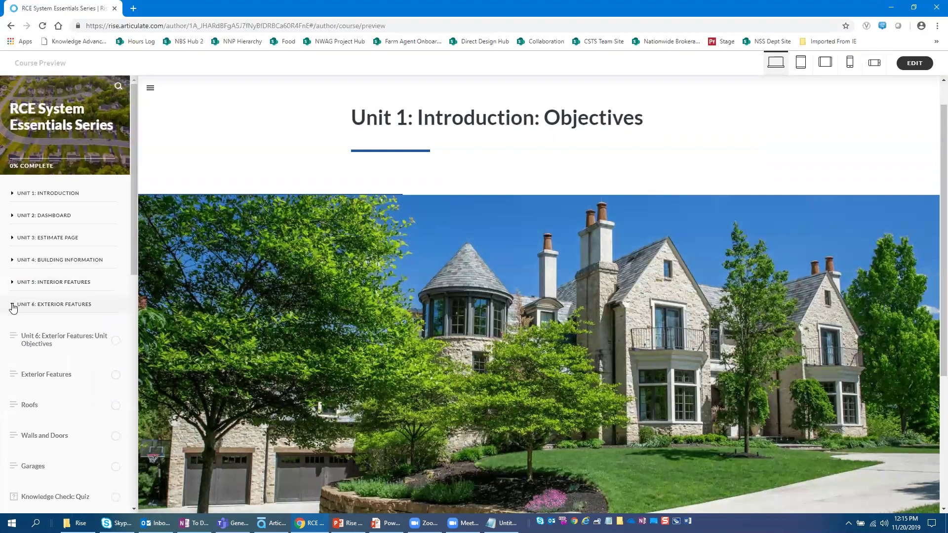
left_click(13, 306)
left_click(14, 329)
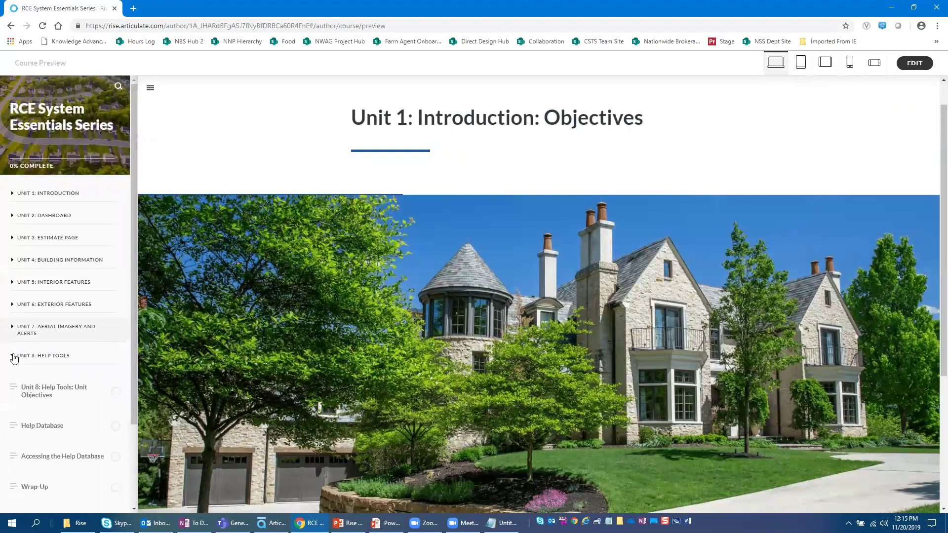
left_click(13, 357)
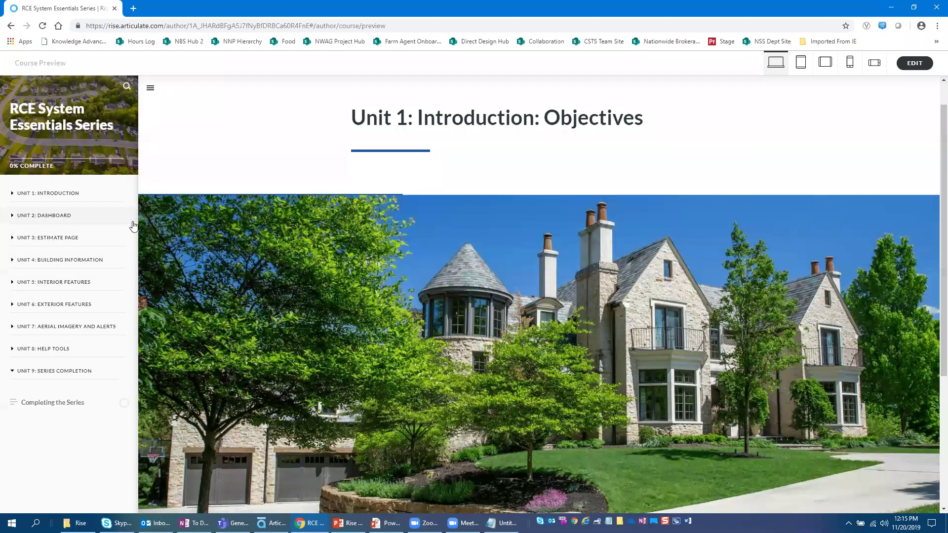
- Expand Unit 2: Dashboard in the outline, open its Objectives lesson and read through the module objectives
left_click(58, 217)
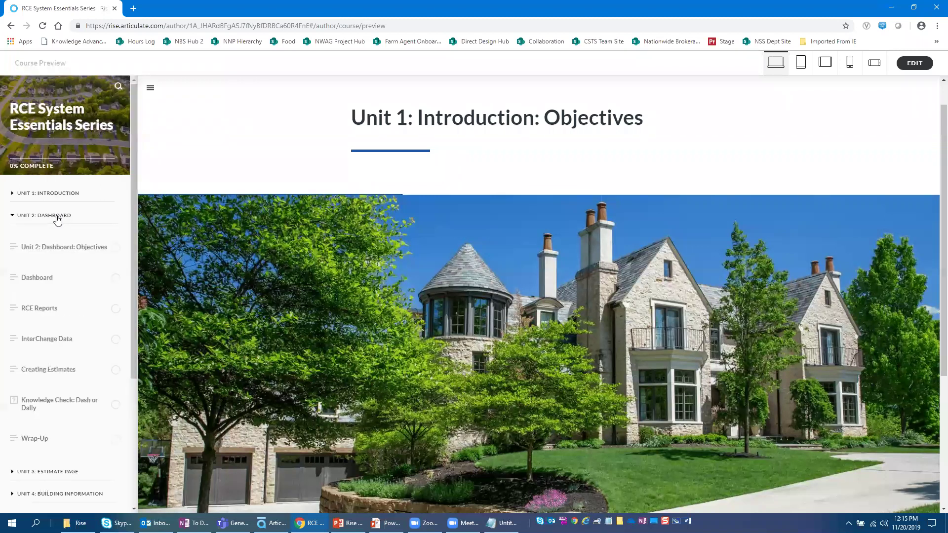
left_click(59, 252)
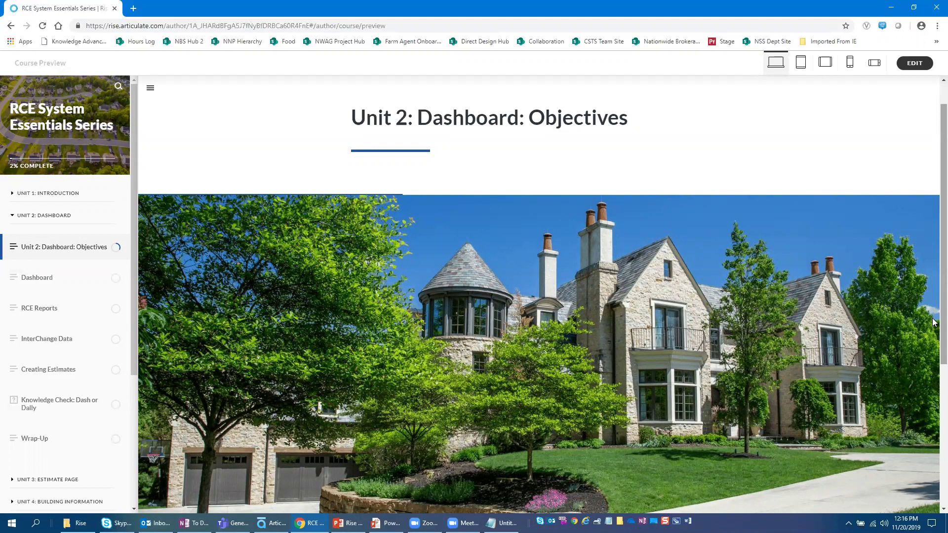
scroll(777, 417, "down", 5)
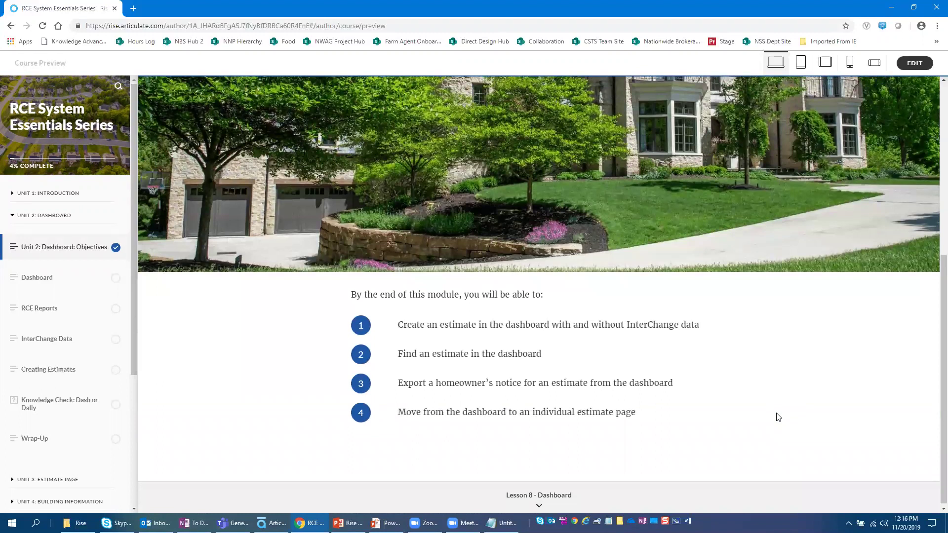
scroll(779, 417, "down", 1)
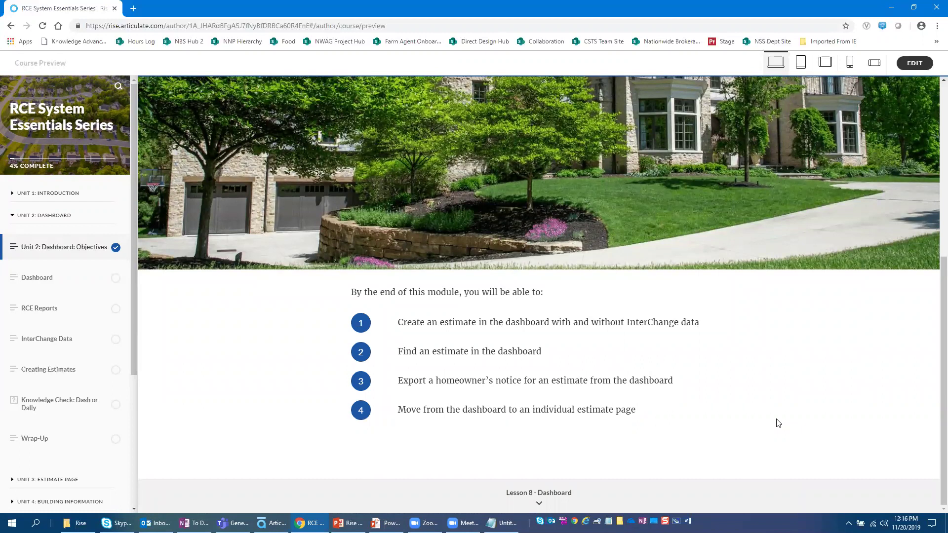
- Continue to Lesson 8 - Dashboard and review its introduction, the dashboard tasks and the dashboard layout graphic
left_click(538, 493)
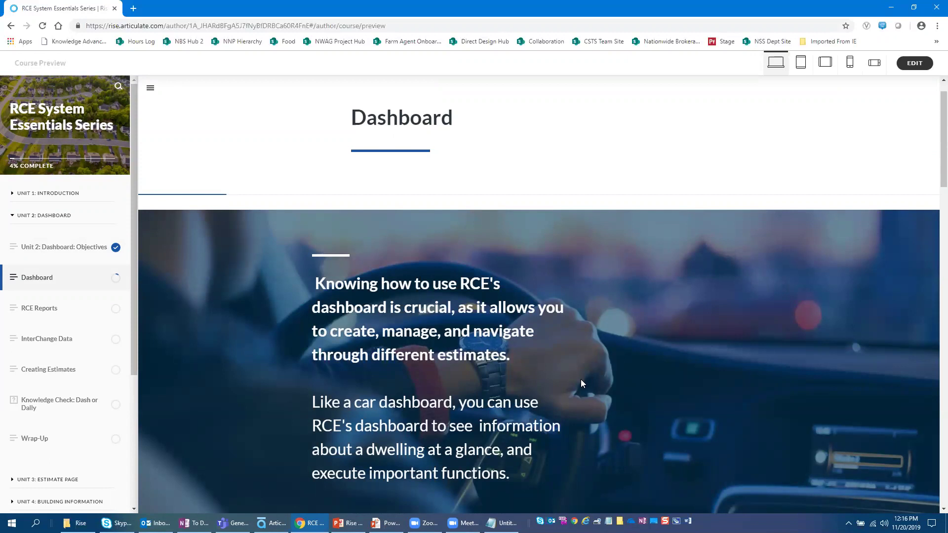
scroll(581, 383, "down", 1)
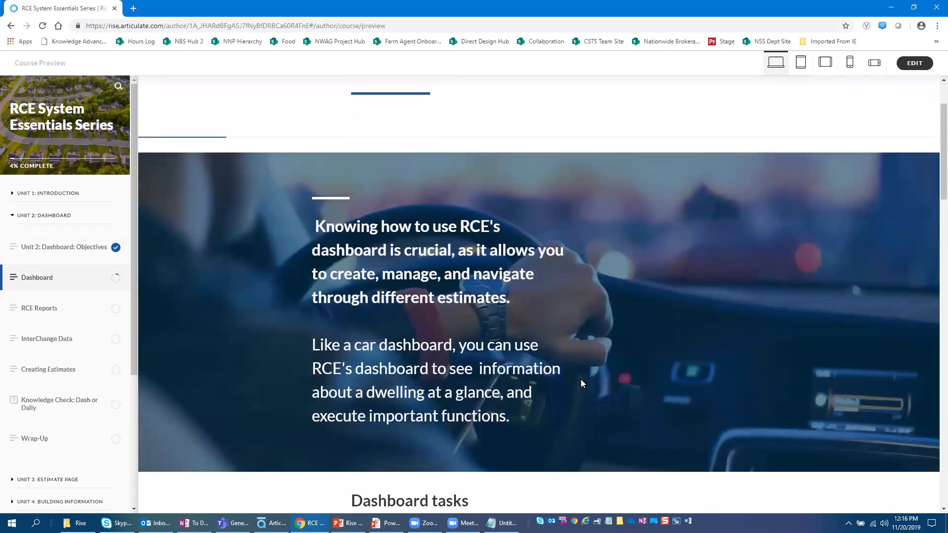
scroll(580, 383, "down", 1)
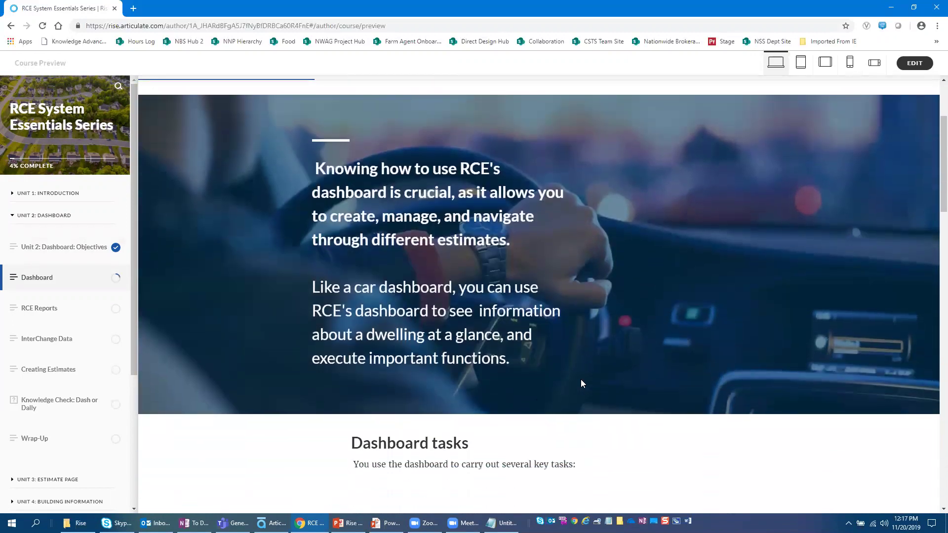
scroll(580, 383, "down", 2)
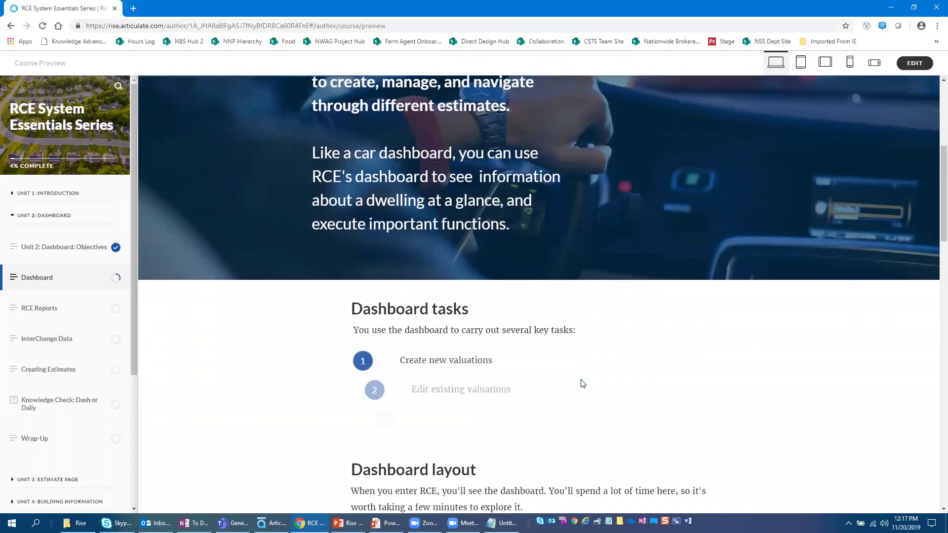
scroll(582, 384, "down", 3)
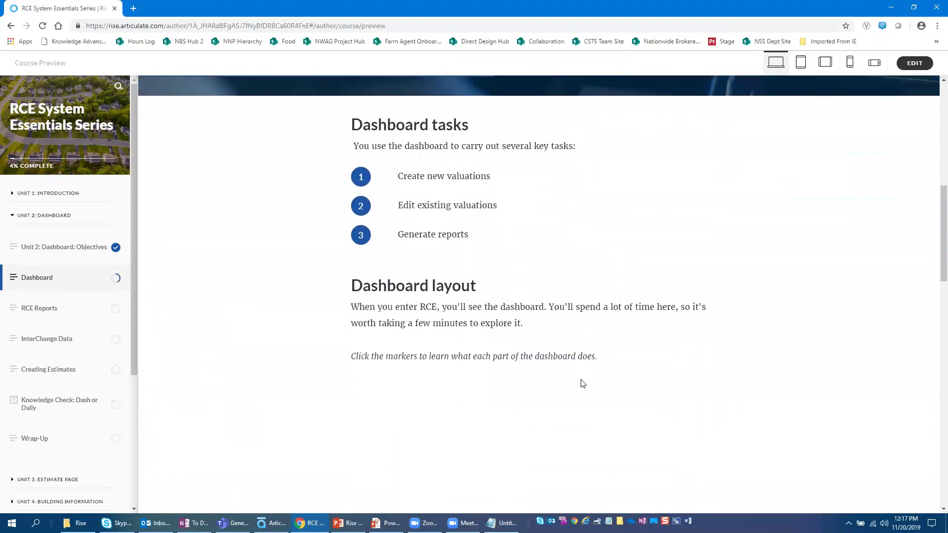
scroll(582, 383, "down", 4)
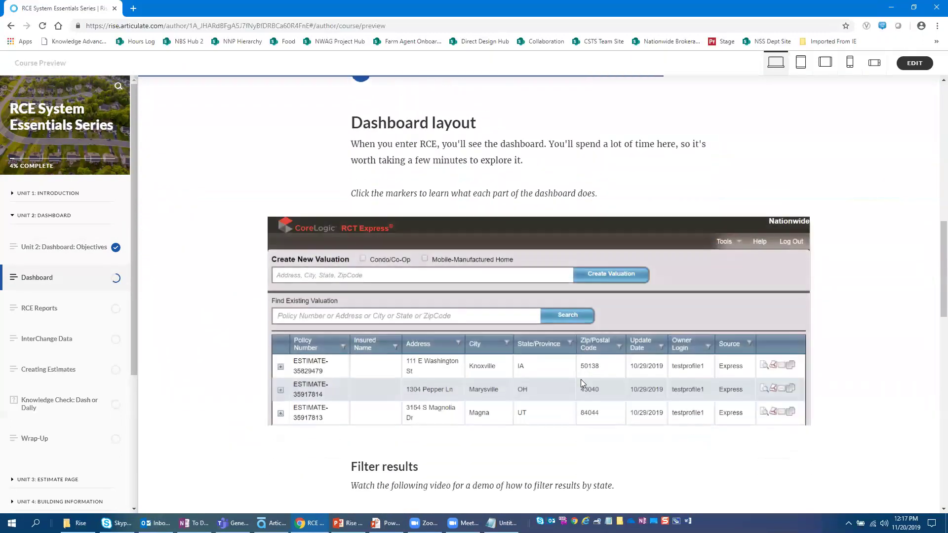
scroll(582, 383, "down", 1)
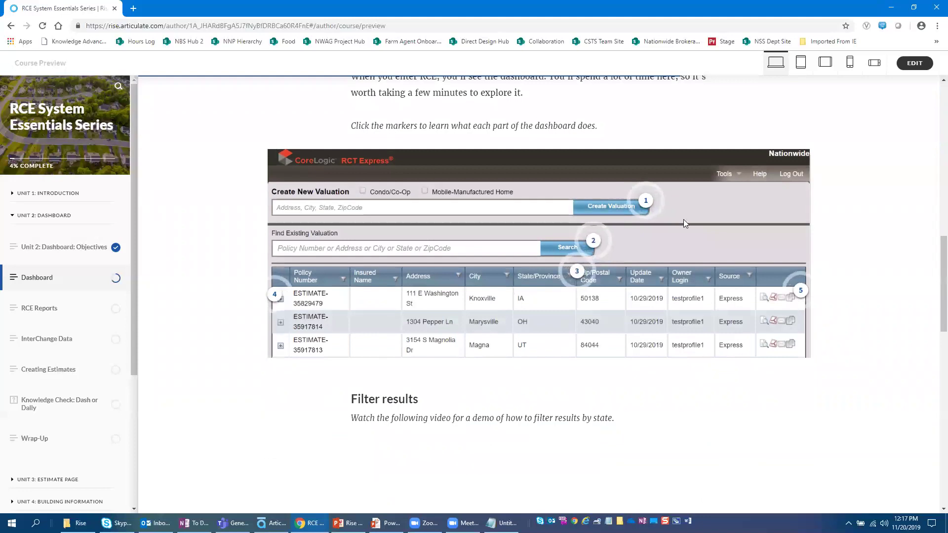
- Open the descriptions of markers 1 through 5 on the dashboard layout graphic in sequence
left_click(645, 202)
left_click(645, 202)
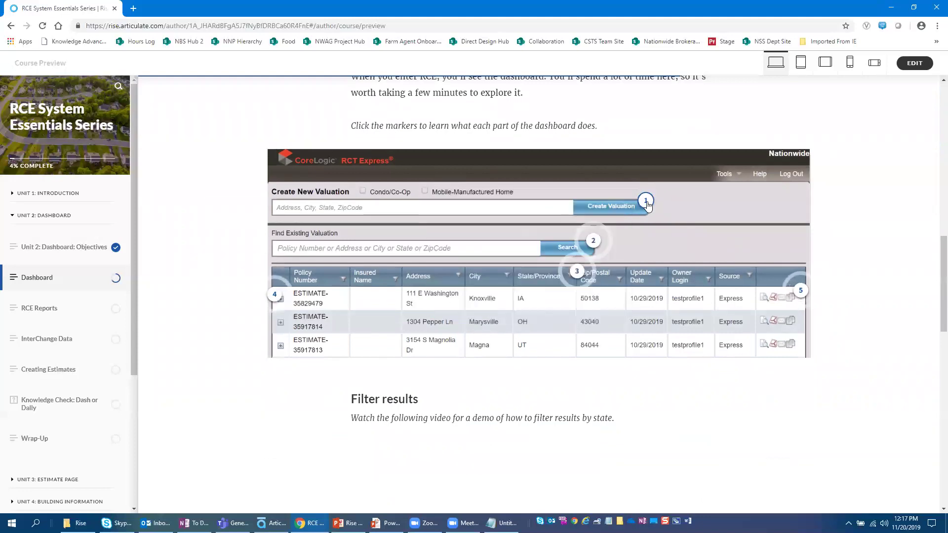
left_click(593, 242)
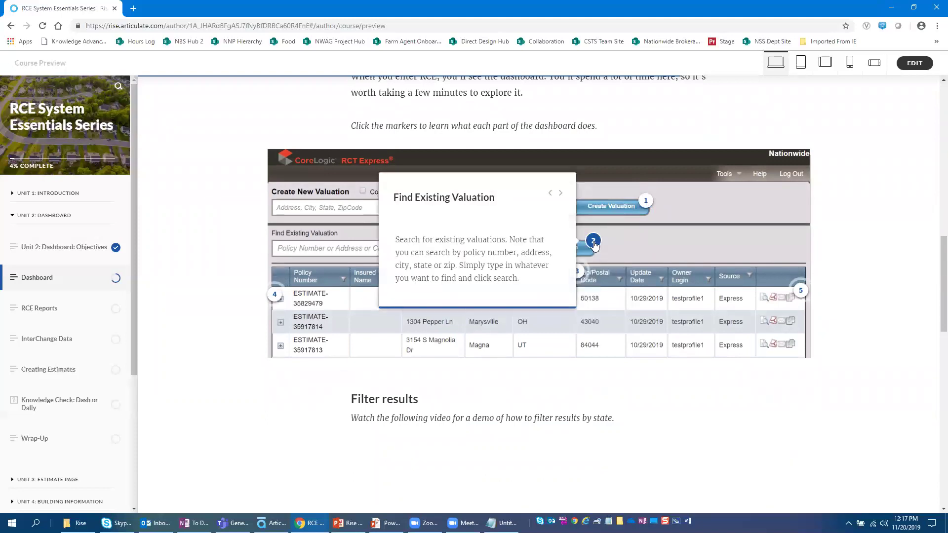
left_click(594, 242)
left_click(578, 272)
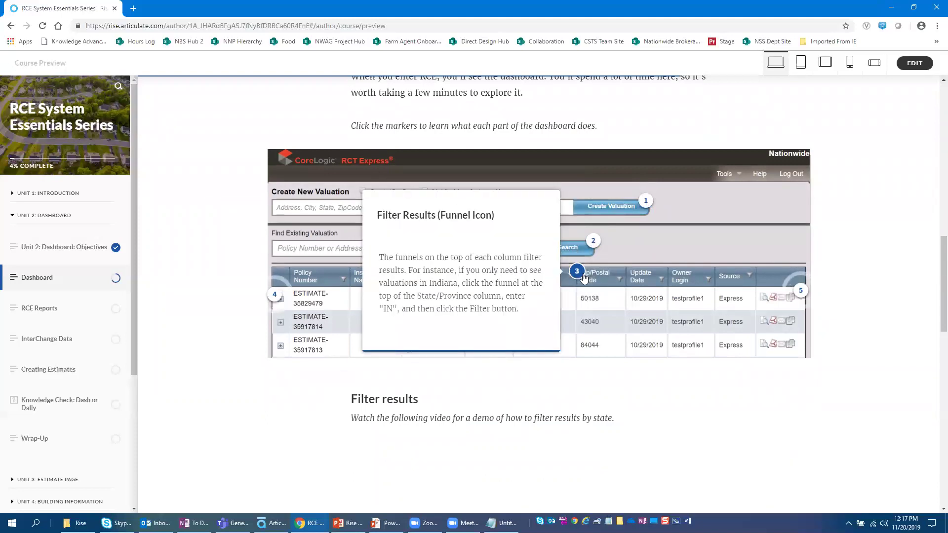
left_click(582, 274)
left_click(274, 293)
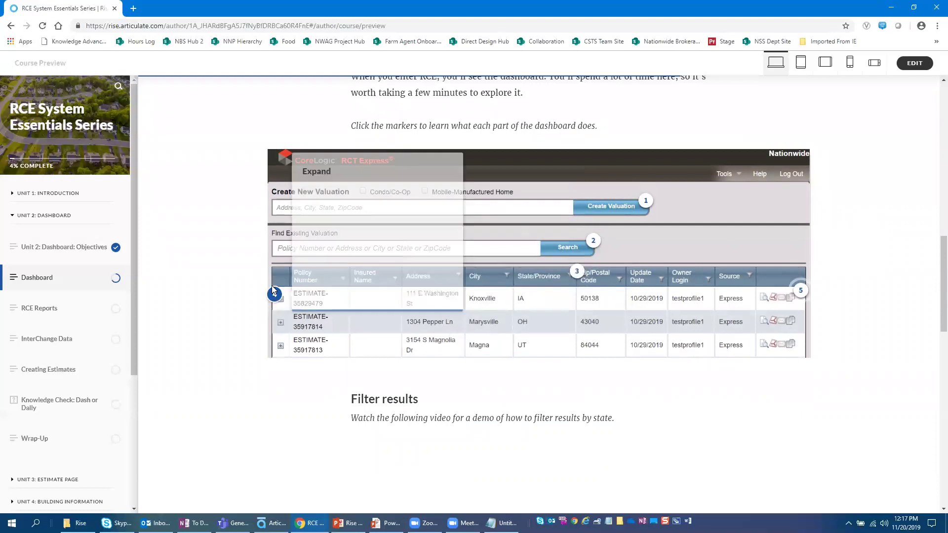
left_click(803, 294)
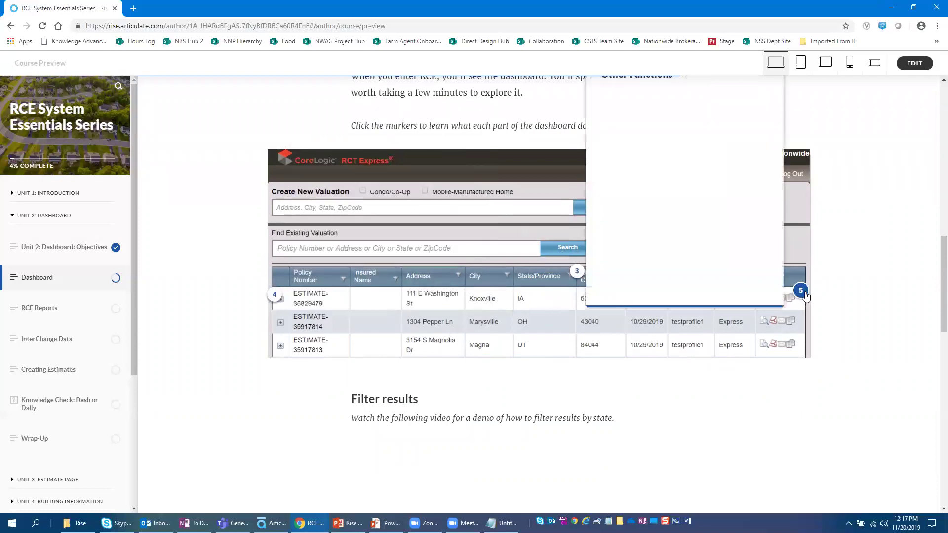
- Play the Filter results demo video in the Dashboard lesson
scroll(729, 379, "down", 3)
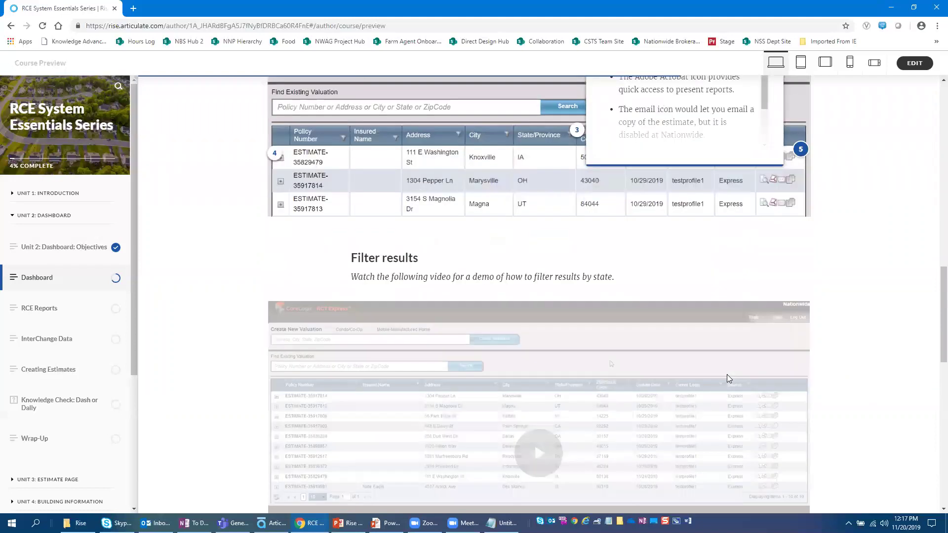
scroll(728, 378, "down", 2)
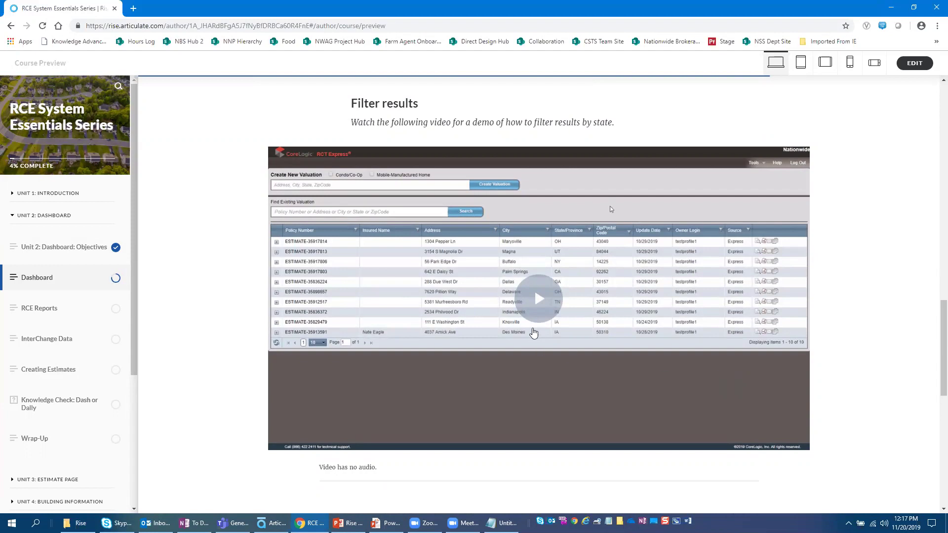
left_click(539, 309)
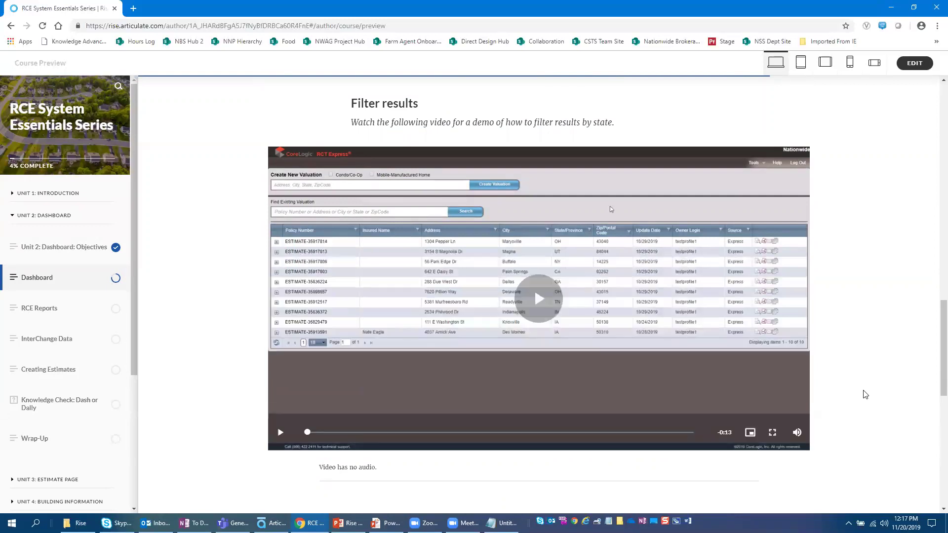
- Review the Expand and compare section of the Dashboard lesson and play its demo video on comparing two reports
scroll(917, 417, "down", 1)
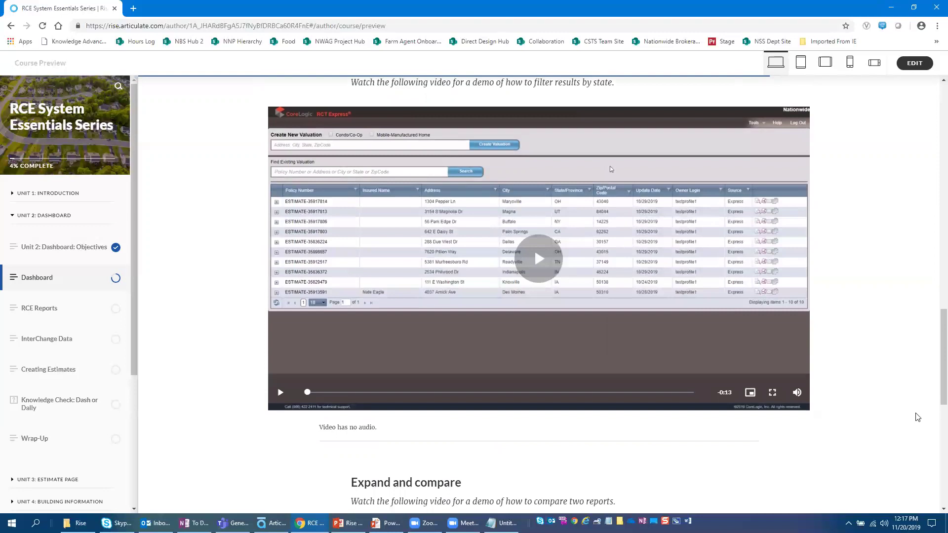
scroll(916, 417, "down", 3)
scroll(916, 418, "up", 1)
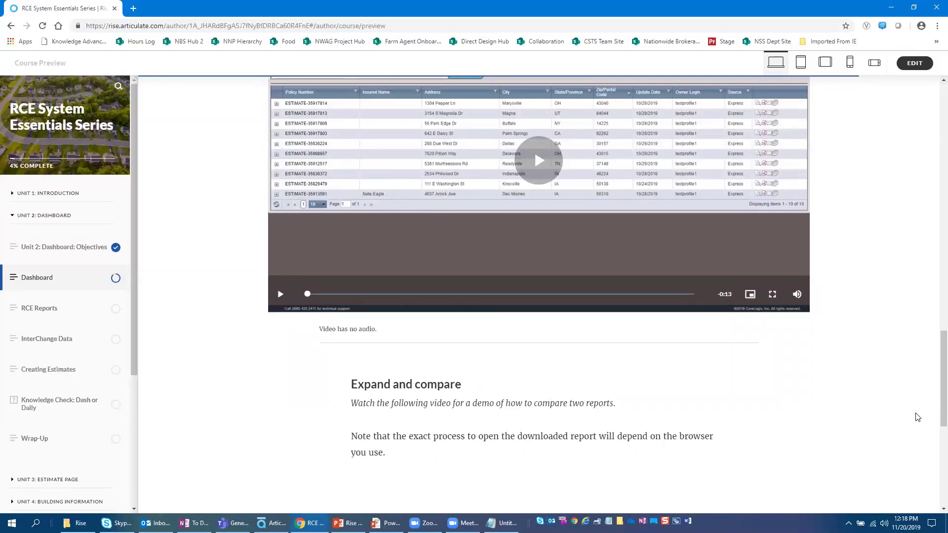
scroll(917, 417, "down", 5)
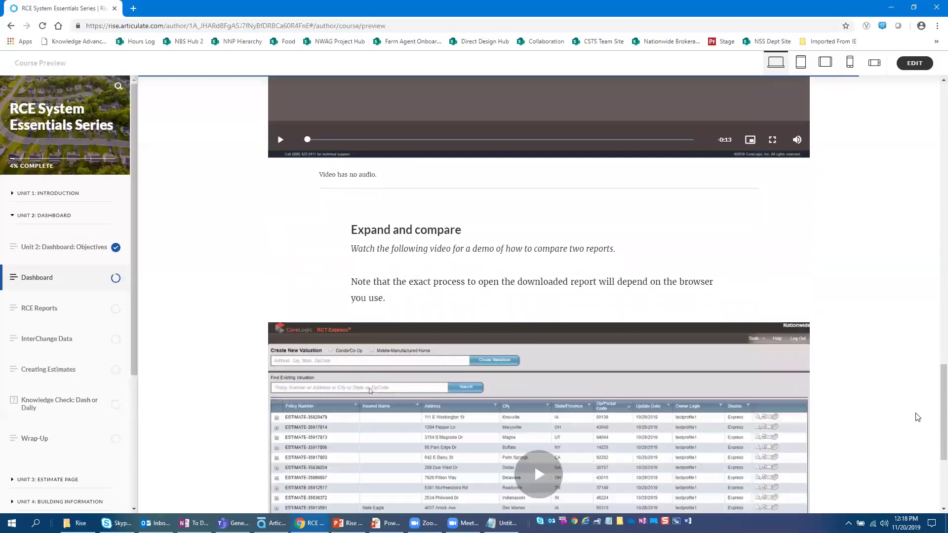
scroll(917, 417, "down", 3)
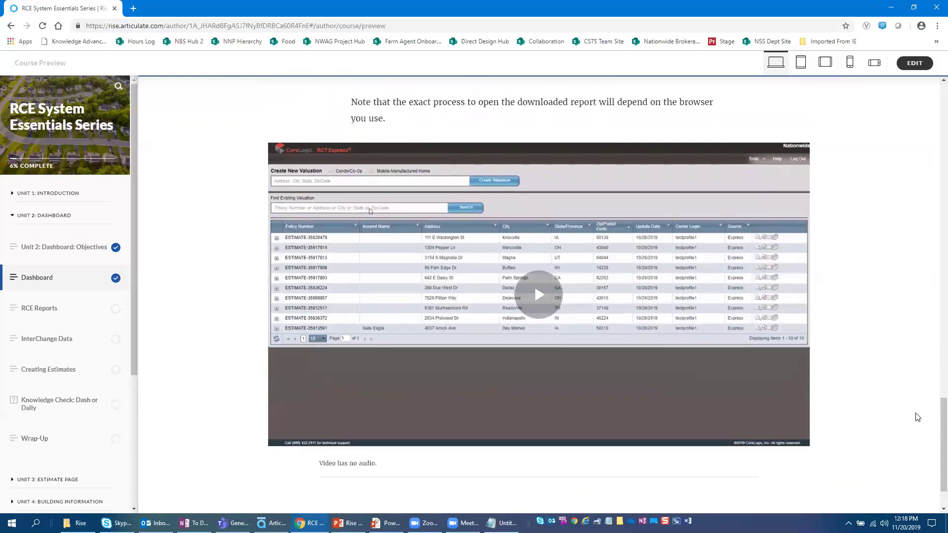
left_click(628, 326)
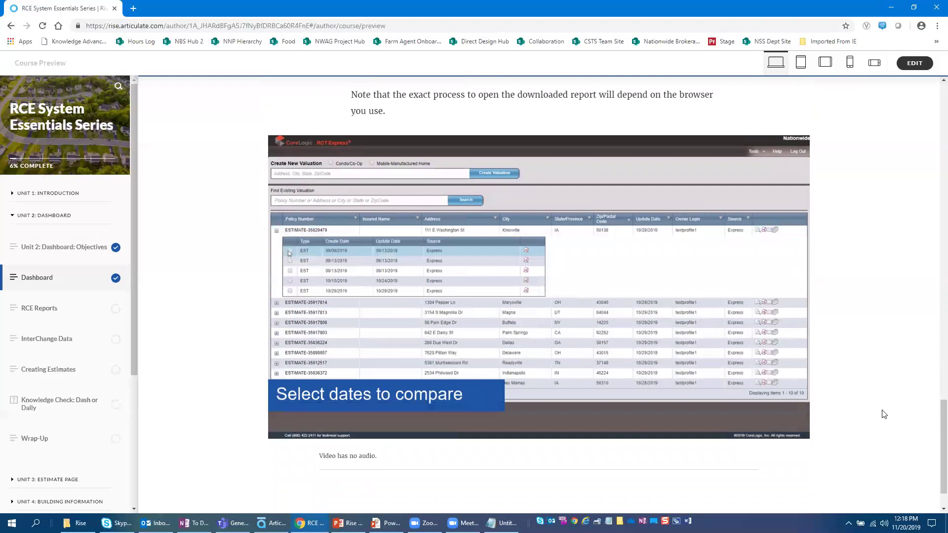
- Continue to Lesson 9 - RCE Reports and review its state specifics, map and Homeowner Notice vs Home Owner Report section
scroll(883, 414, "down", 1)
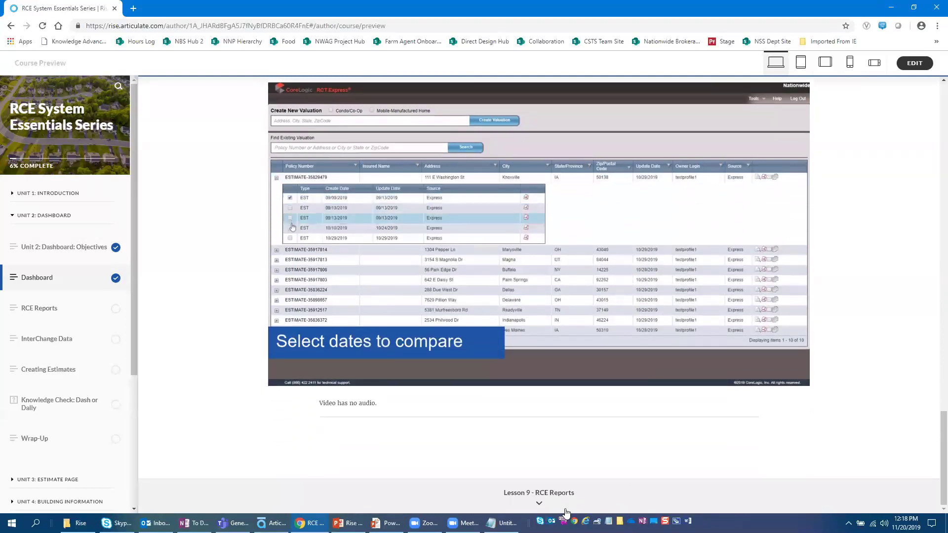
left_click(554, 494)
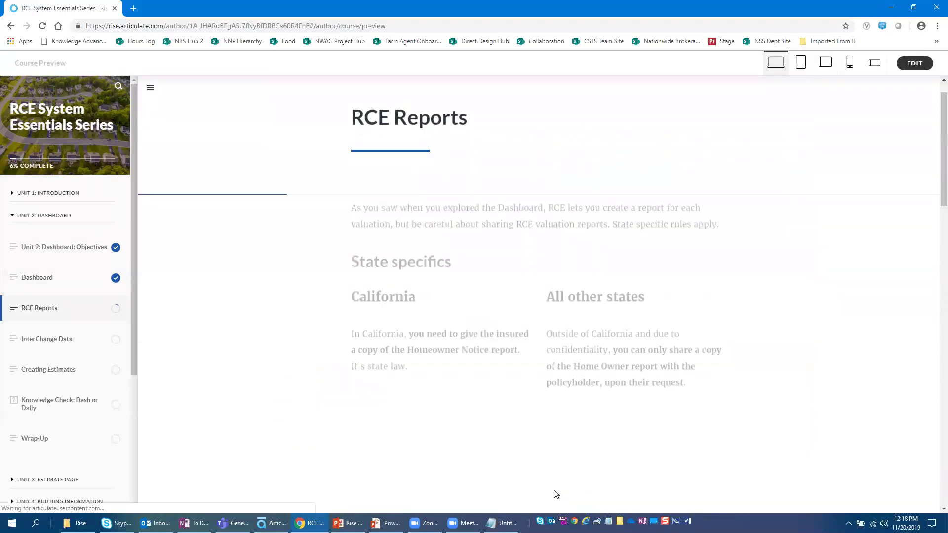
scroll(555, 495, "down", 3)
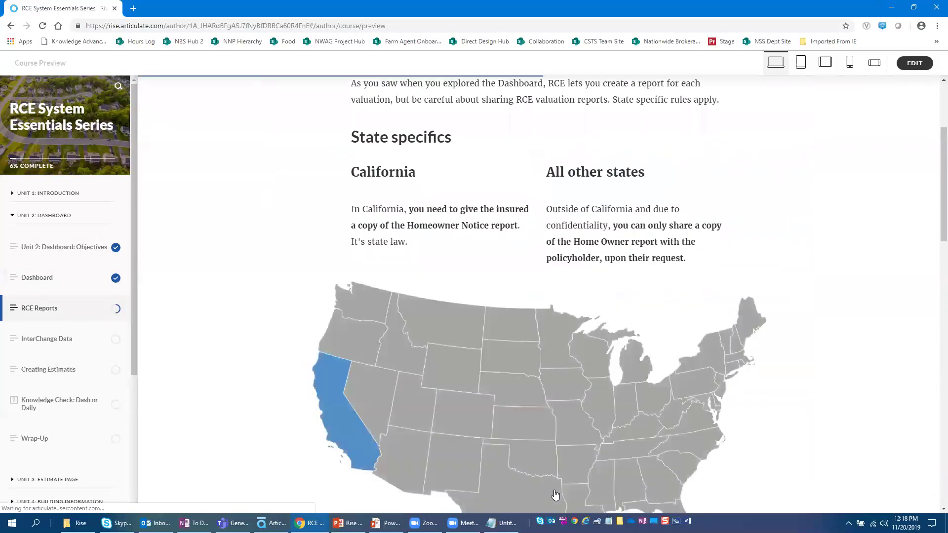
scroll(554, 494, "down", 4)
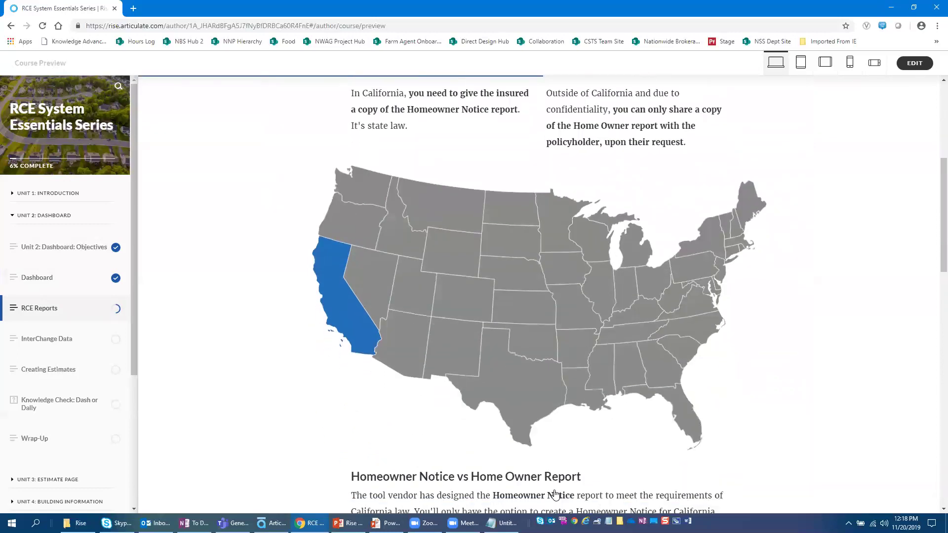
scroll(555, 494, "down", 4)
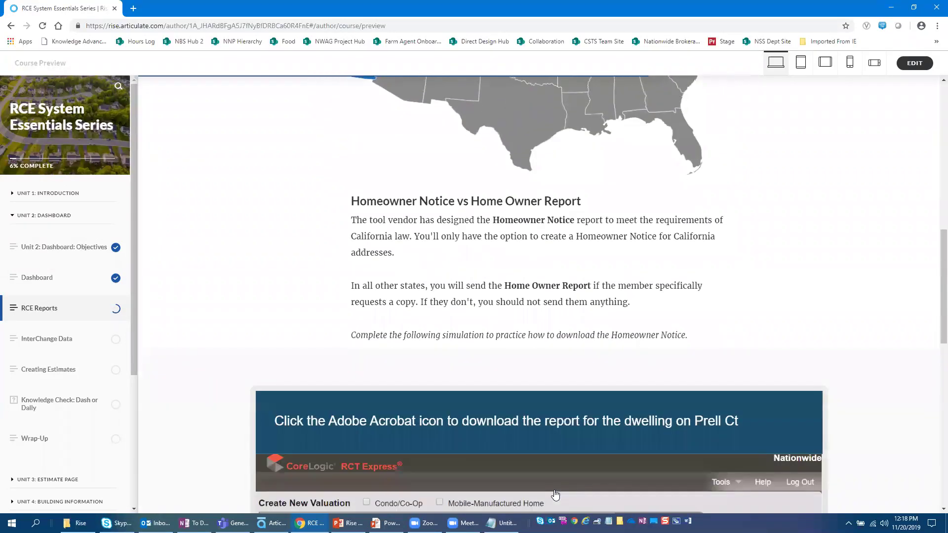
- Complete the simulation of downloading the Homeowner Notice for the Prell Ct dwelling and restart it
scroll(554, 494, "down", 4)
scroll(555, 494, "down", 4)
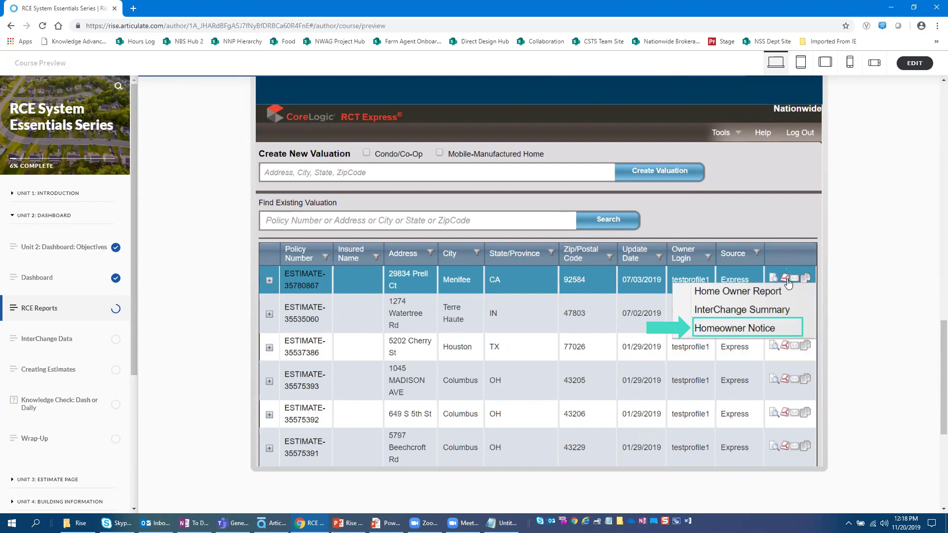
left_click(756, 330)
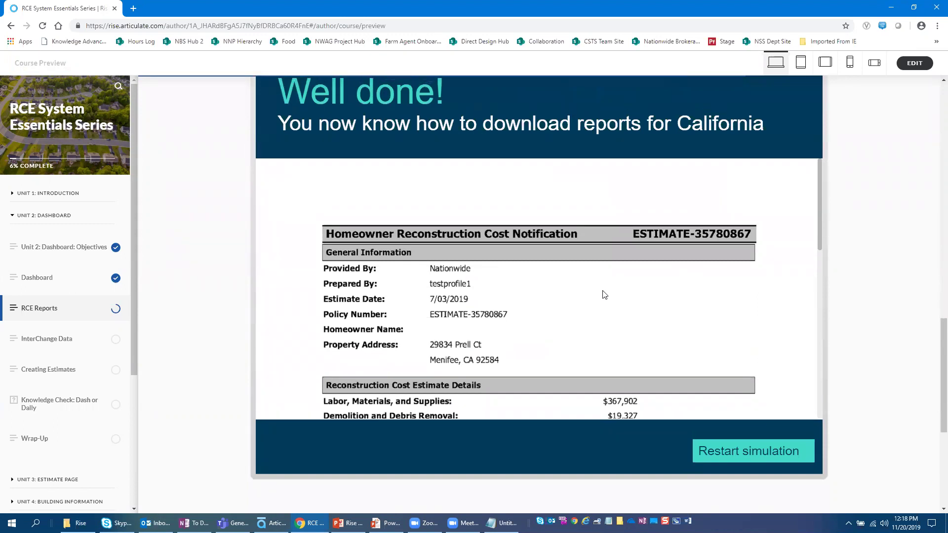
left_click(711, 457)
- Review the Reports and External Parties section and continue to Lesson 10 - InterChange Data
scroll(711, 458, "down", 6)
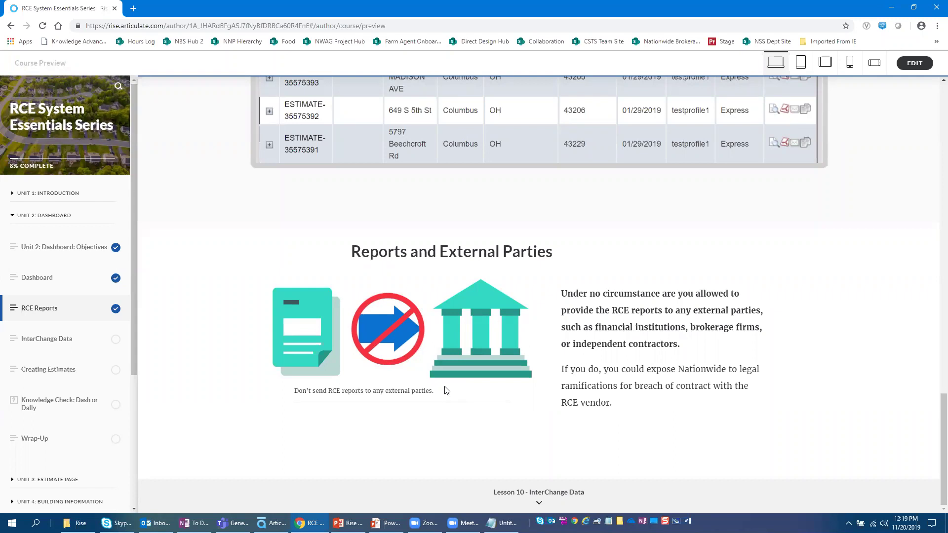
left_click(539, 502)
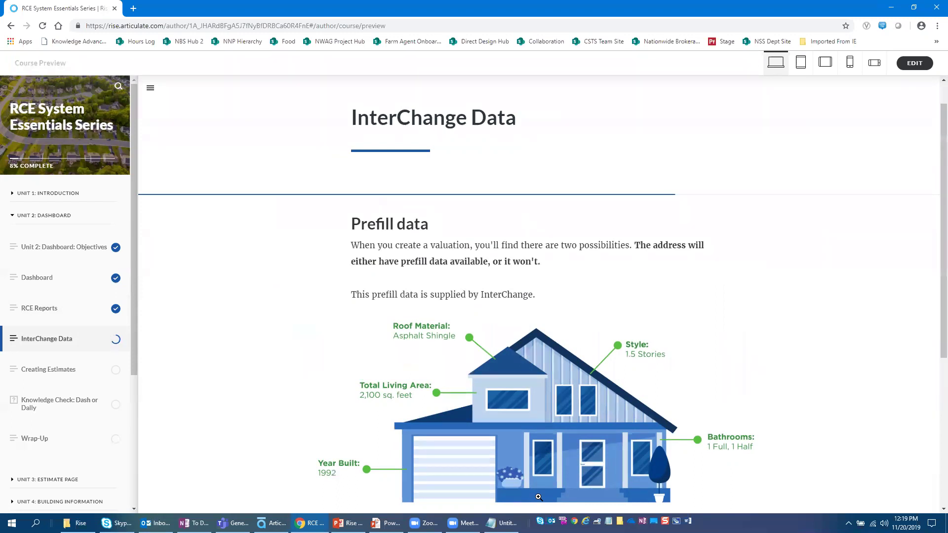
- Go back to Lesson 9 - RCE Reports and bring its report download simulation into view
scroll(539, 497, "up", 1)
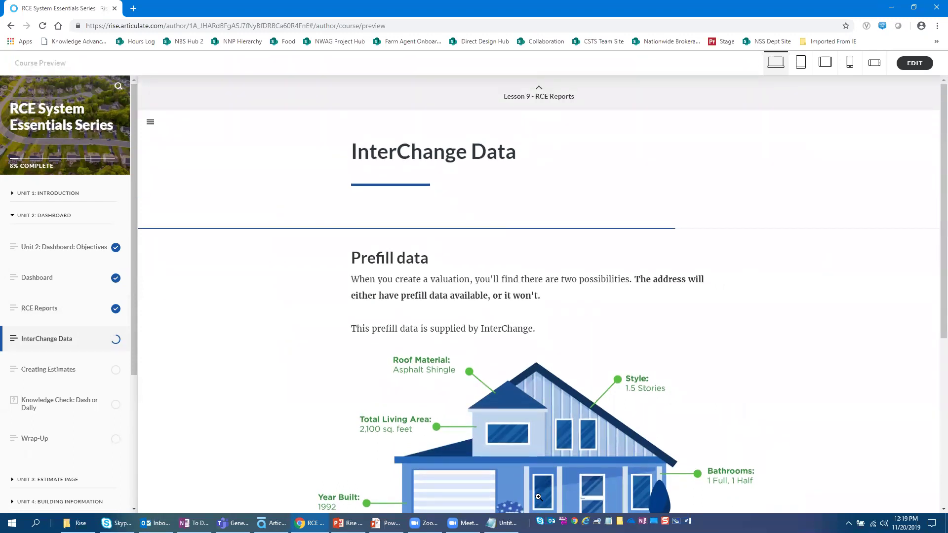
scroll(542, 94, "up", 1)
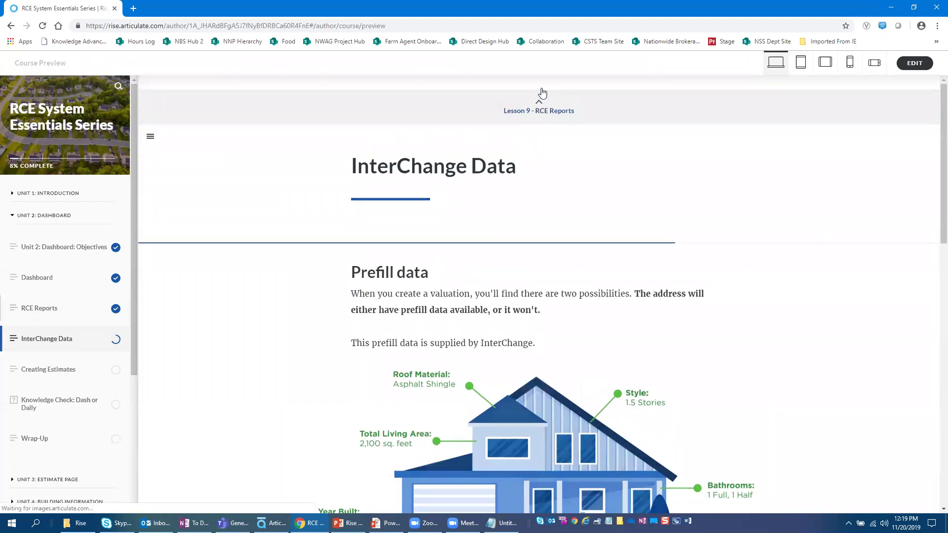
left_click(541, 94)
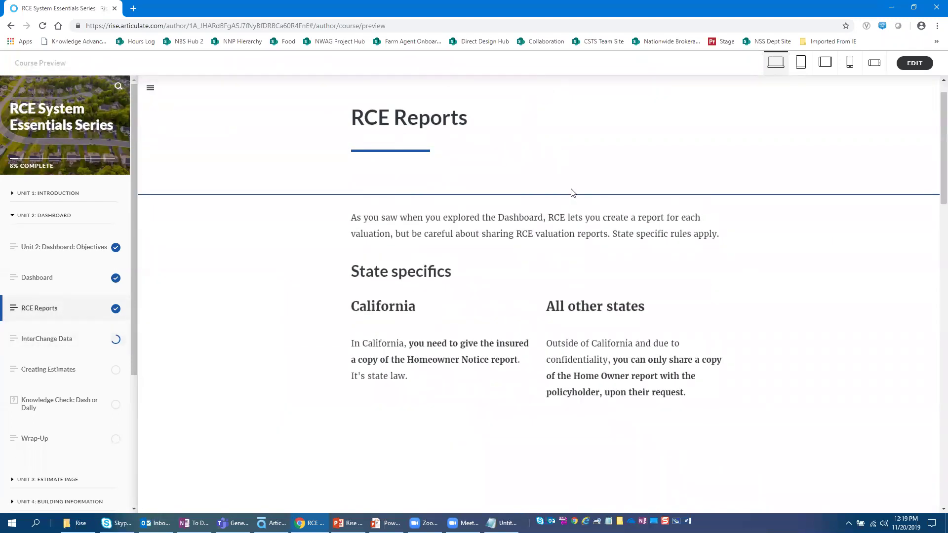
scroll(571, 193, "down", 15)
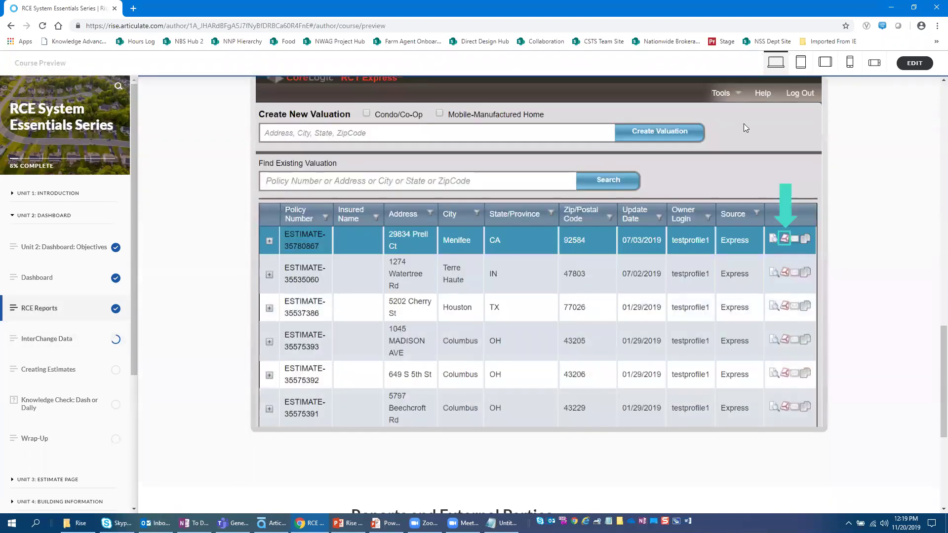
- Preview the lesson in the portrait tablet layout, select Homeowner Notice to finish the simulation, and restart it
left_click(799, 67)
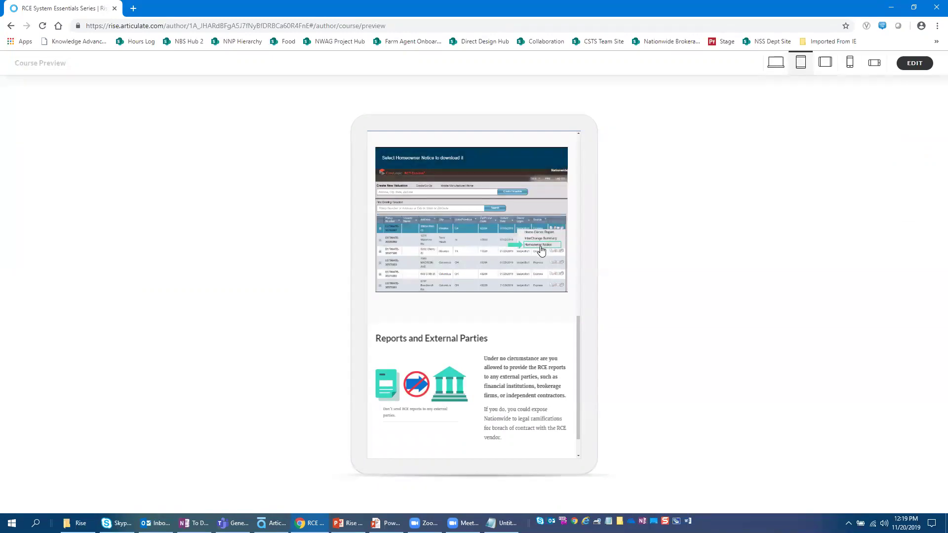
left_click(541, 248)
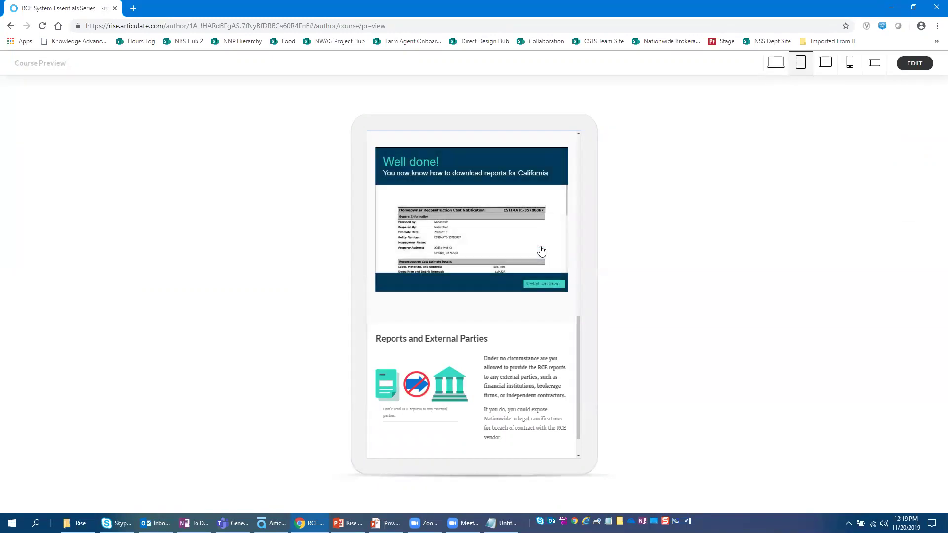
left_click(541, 284)
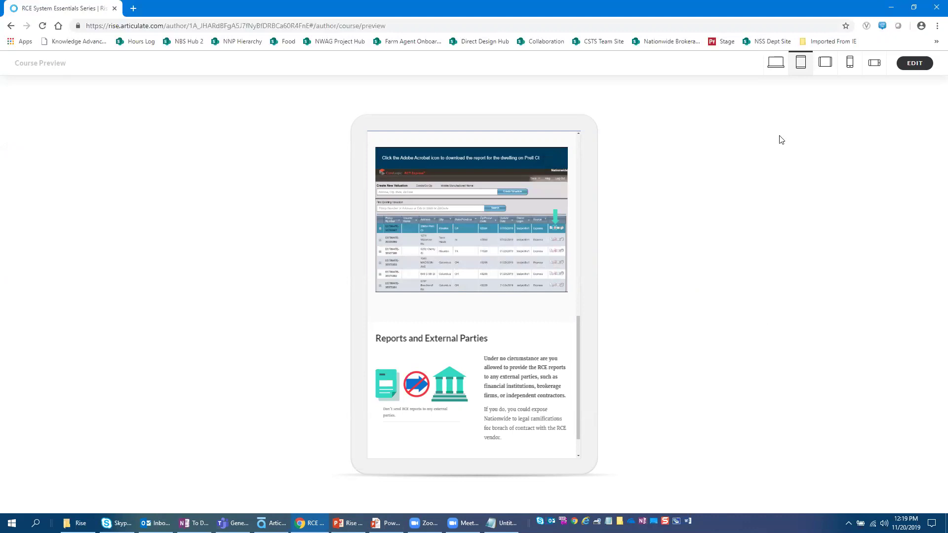
- Preview the lesson in the landscape tablet layout, run through the report download simulation, and restart it
left_click(824, 63)
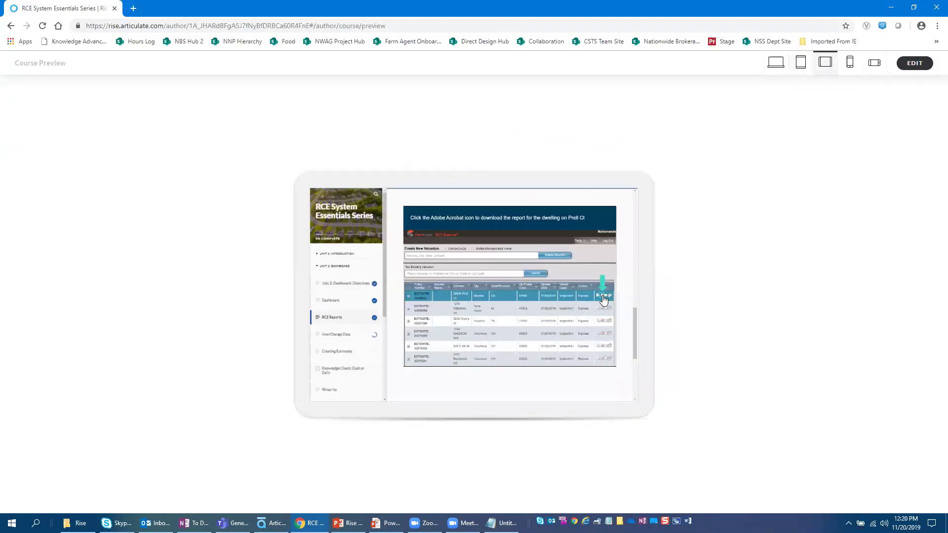
left_click(602, 299)
left_click(591, 314)
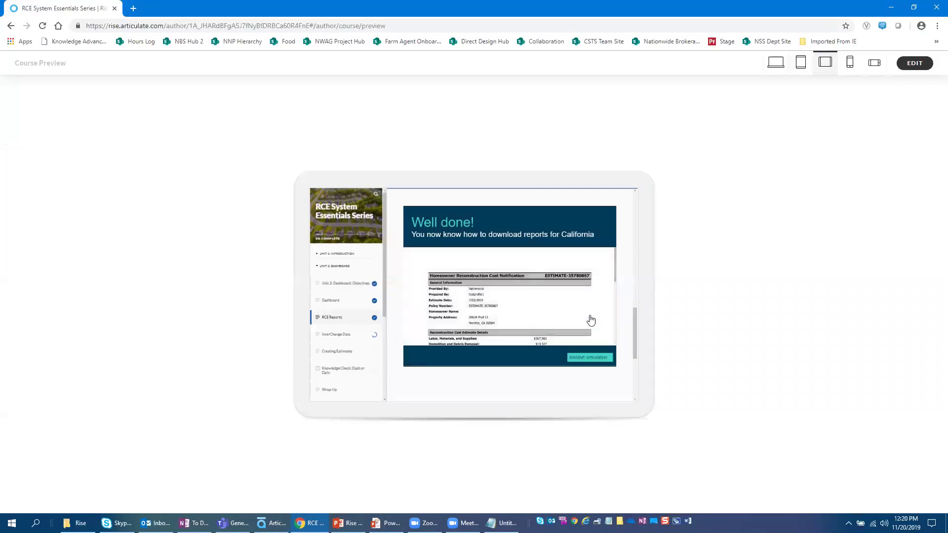
left_click(582, 358)
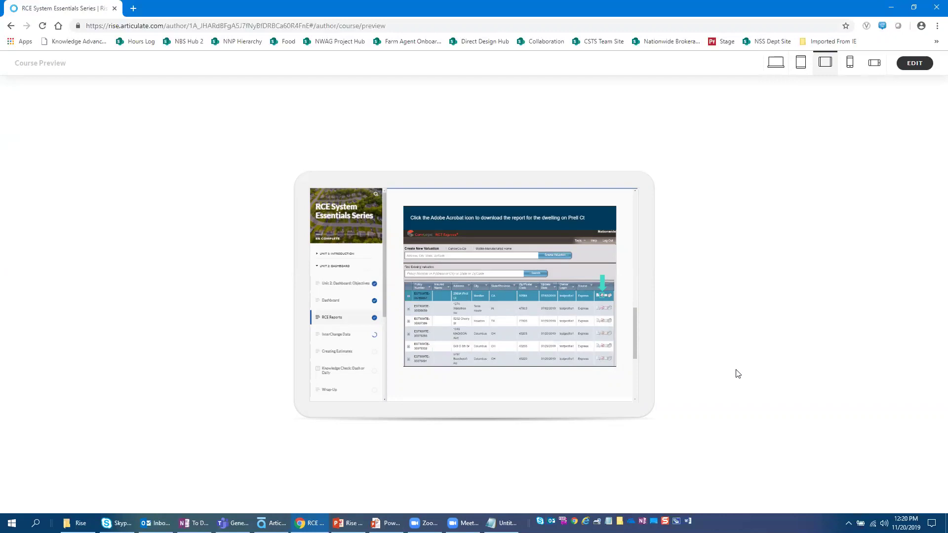
- Compare how the report download simulation is presented in the portrait tablet and portrait phone layouts
left_click(794, 65)
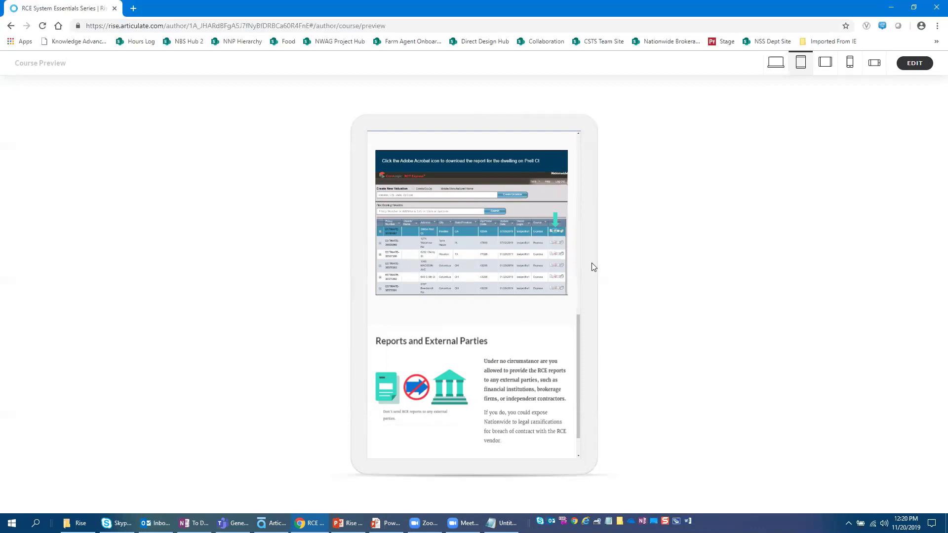
left_click(849, 62)
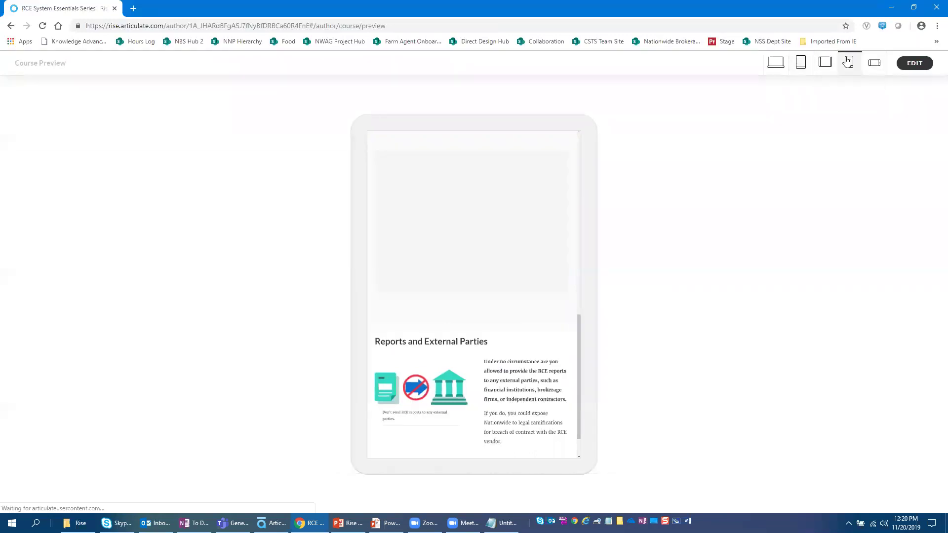
mouse_move(536, 322)
left_mouse_down()
mouse_move(534, 356)
mouse_move(546, 206)
mouse_move(536, 325)
left_mouse_up()
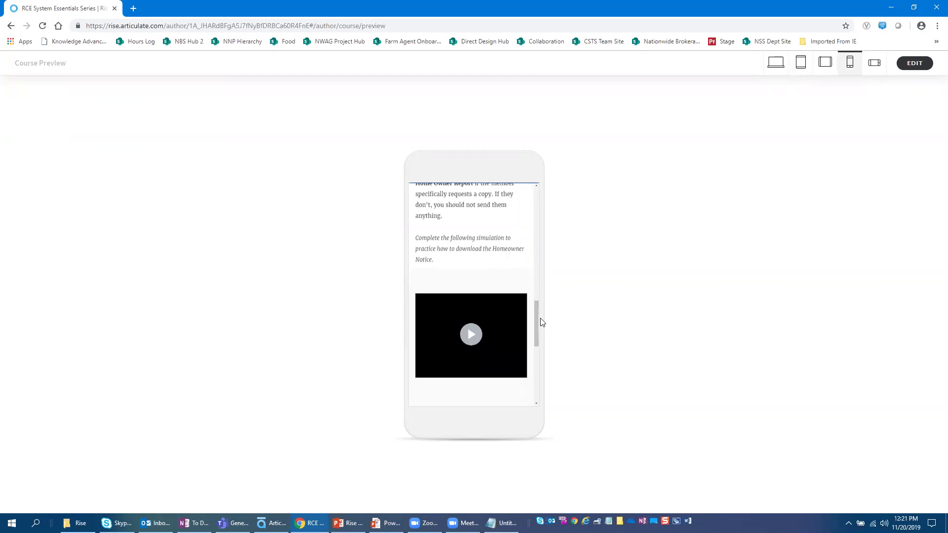
left_click_drag(537, 319, 538, 337)
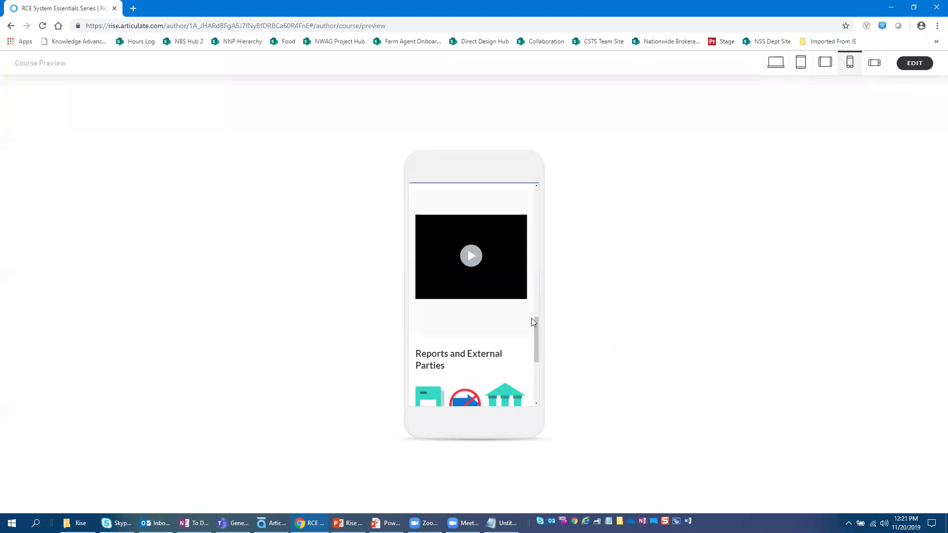
left_click_drag(536, 328, 485, 321)
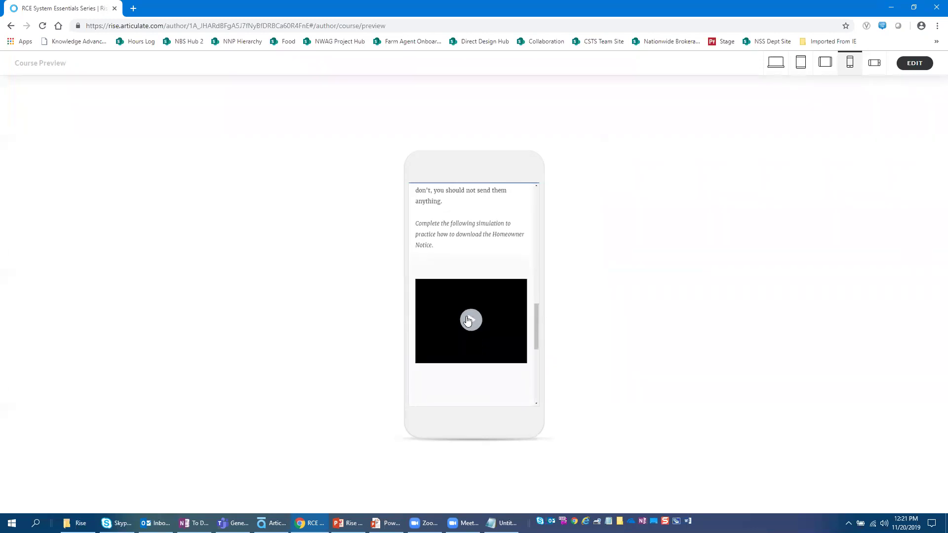
- Examine the simulation block in the landscape phone layout and return the preview to the desktop layout
left_click(880, 63)
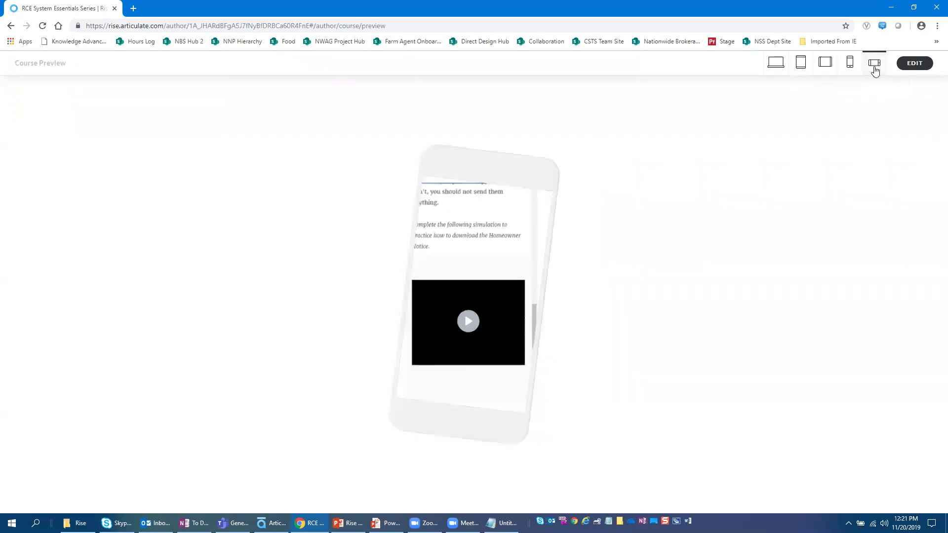
left_click_drag(583, 310, 582, 314)
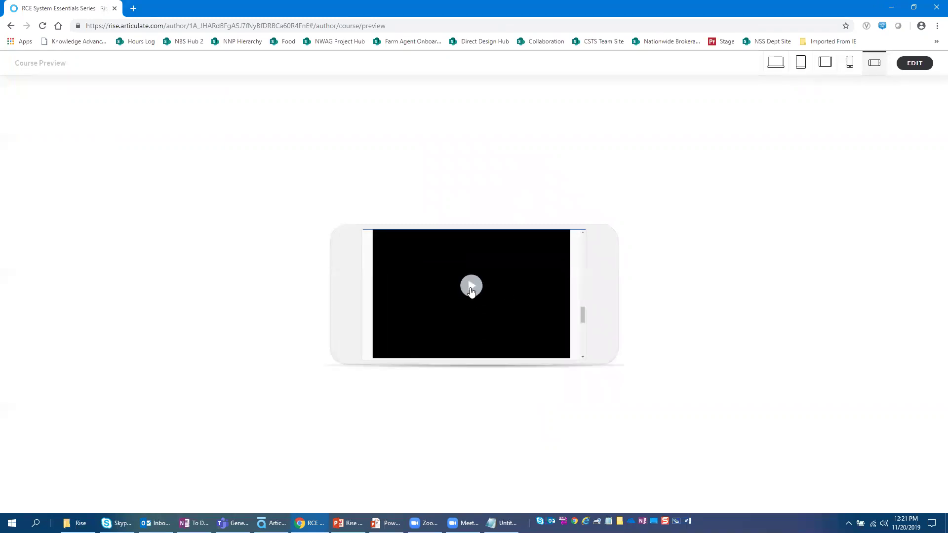
left_click_drag(581, 318, 583, 314)
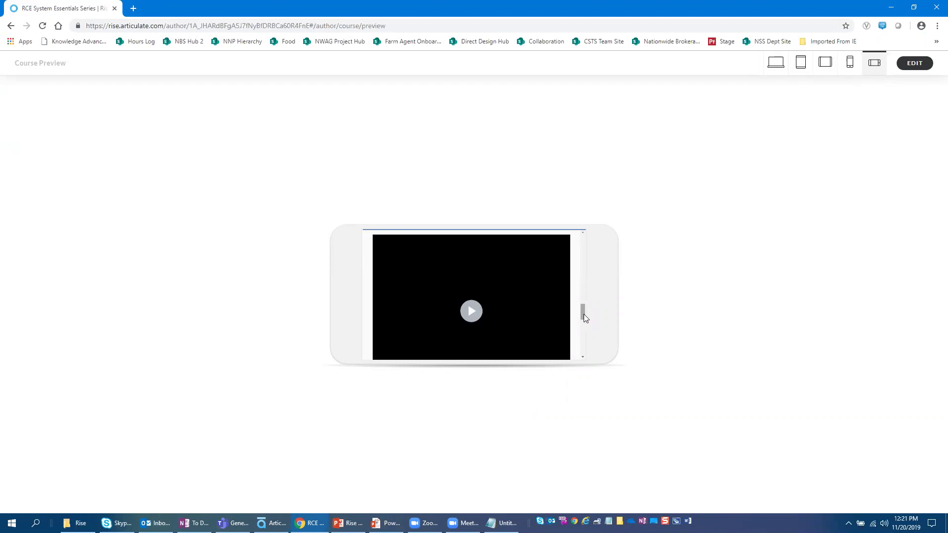
left_click_drag(584, 314, 583, 314)
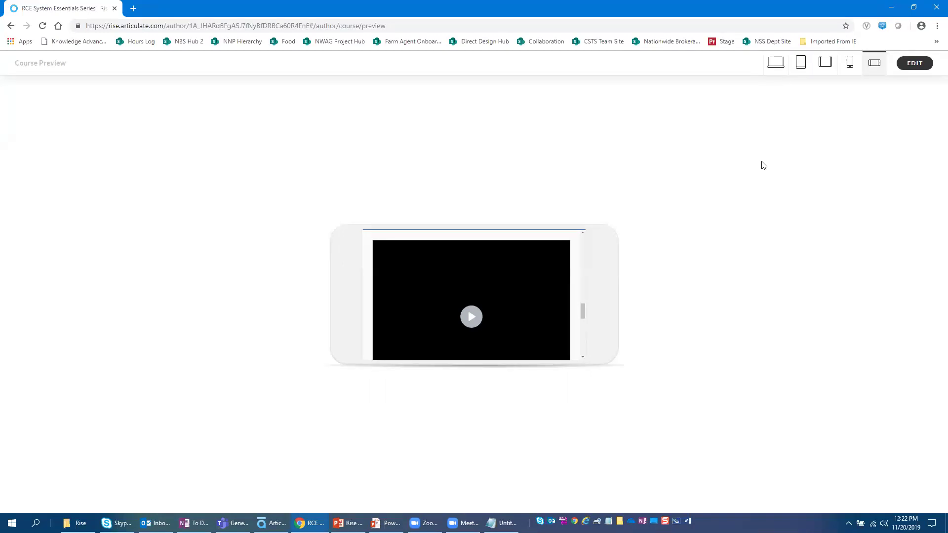
left_click(773, 65)
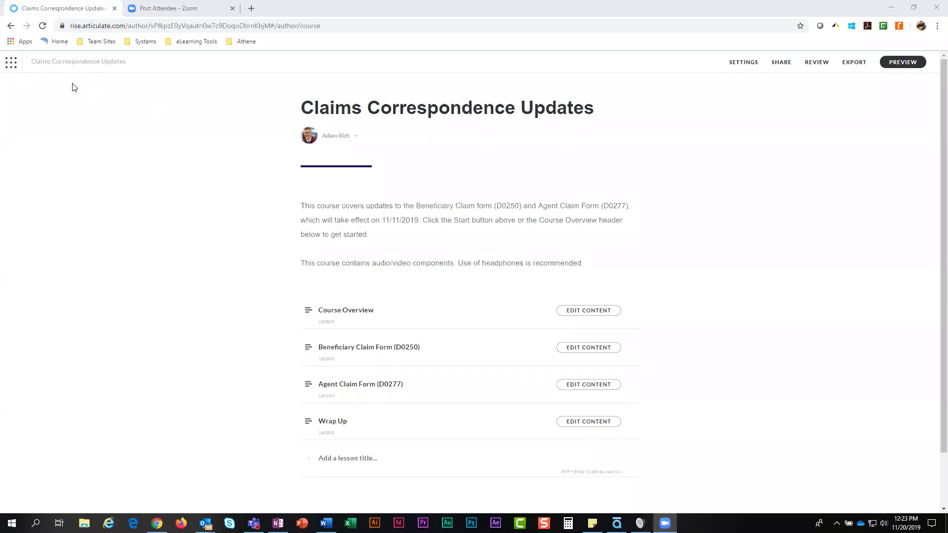
- Leave the Claims Correspondence Updates course and display the list of all Rise courses
left_click(17, 67)
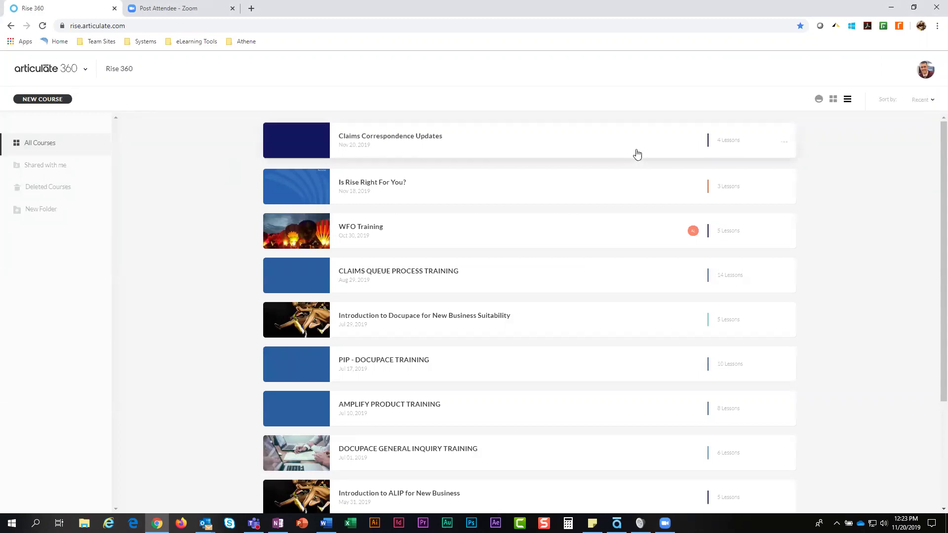
left_click(784, 146)
left_click(800, 148)
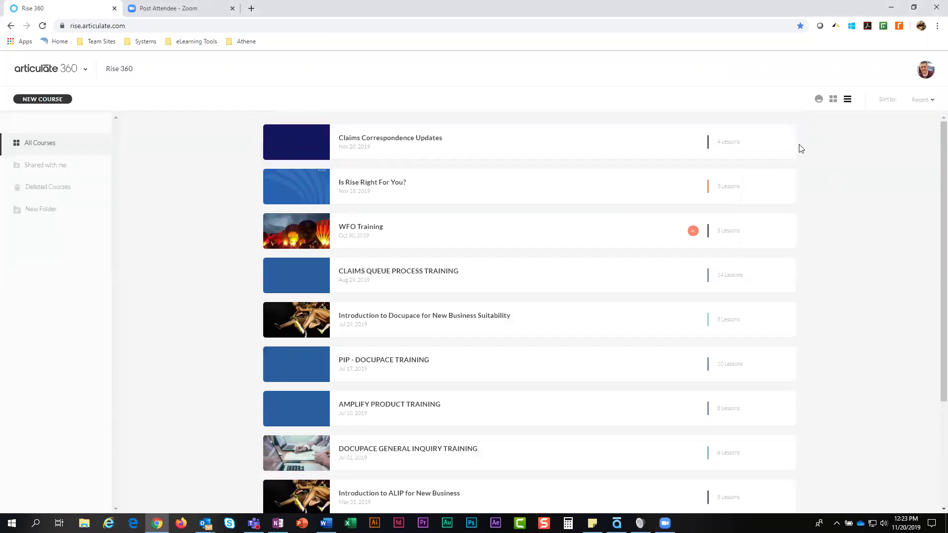
left_click(784, 142)
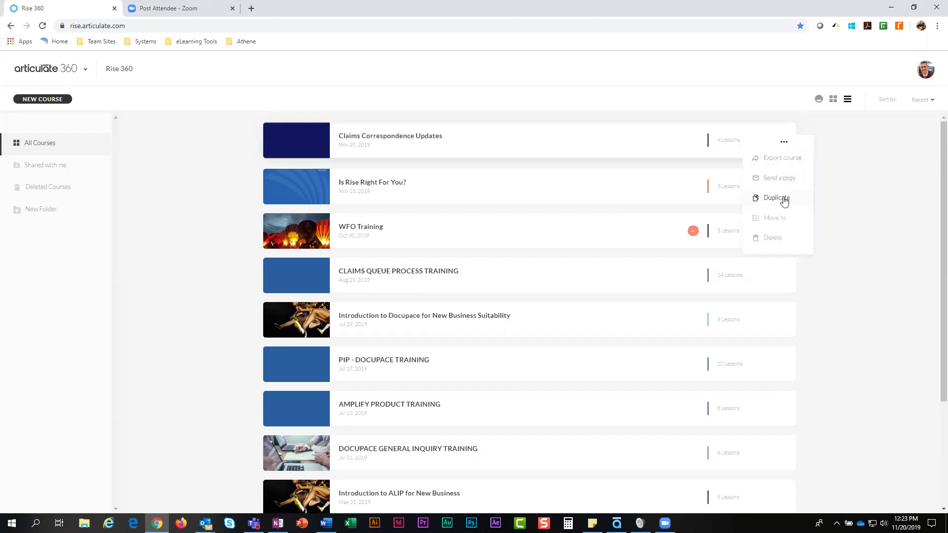
left_click(784, 198)
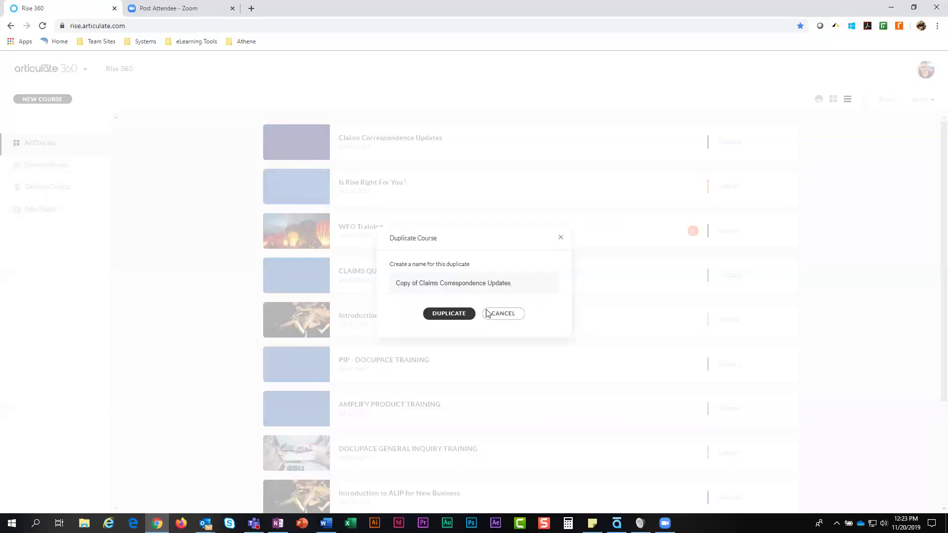
left_click(501, 315)
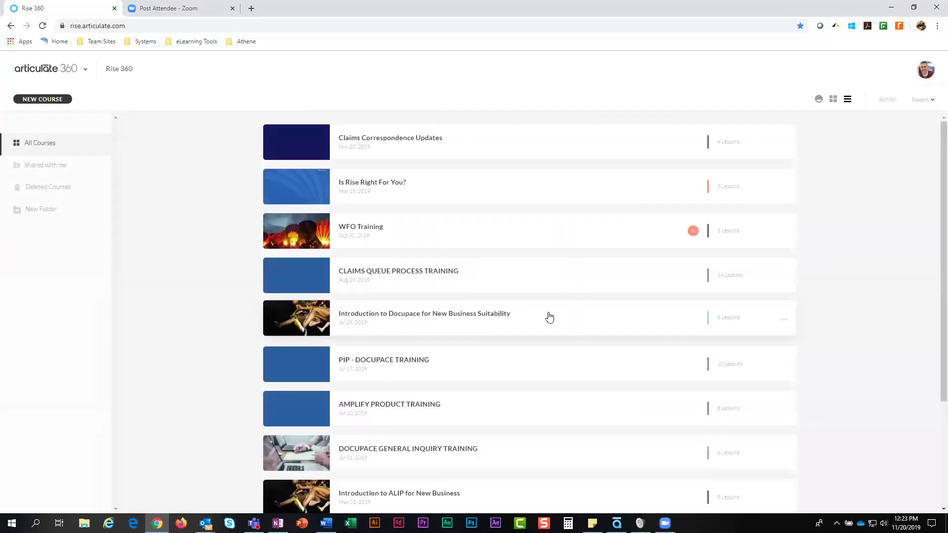
- Duplicate the Claims Correspondence Updates course as "Copy of Claims Correspondence Updates" and check the actions available for the copy
left_click(783, 142)
left_click(776, 198)
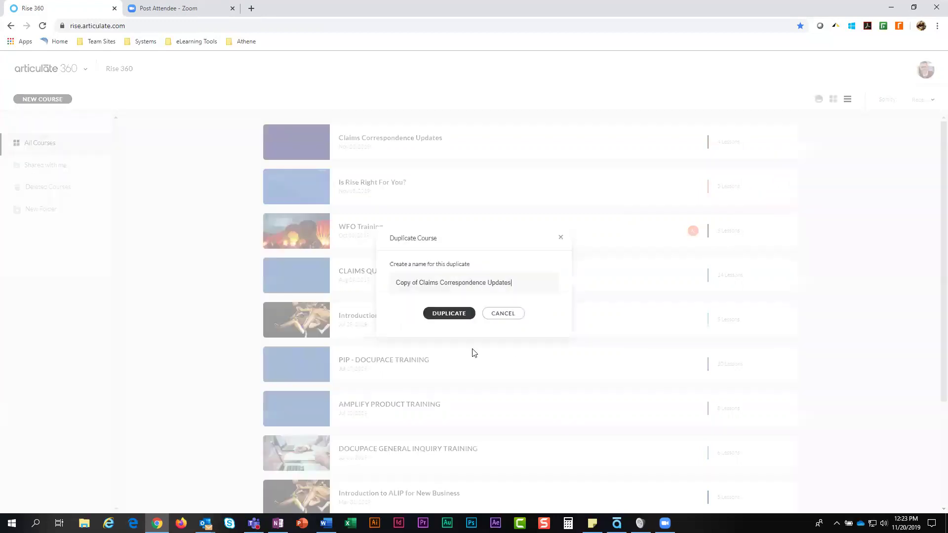
left_click(450, 316)
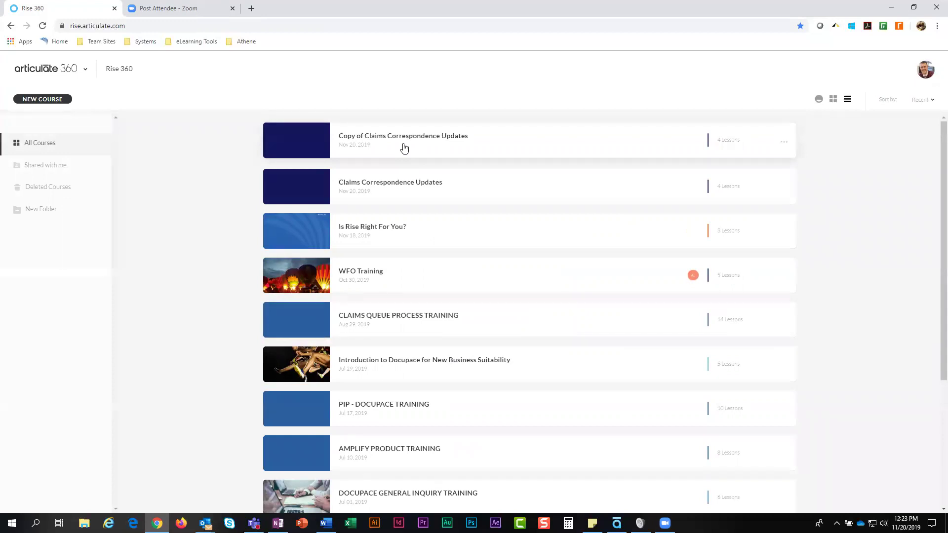
left_click(784, 143)
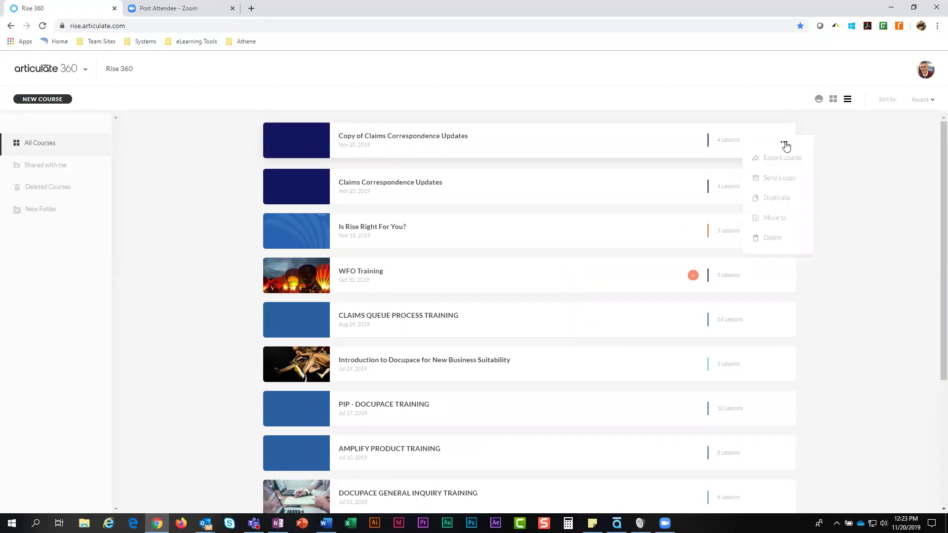
left_click(835, 141)
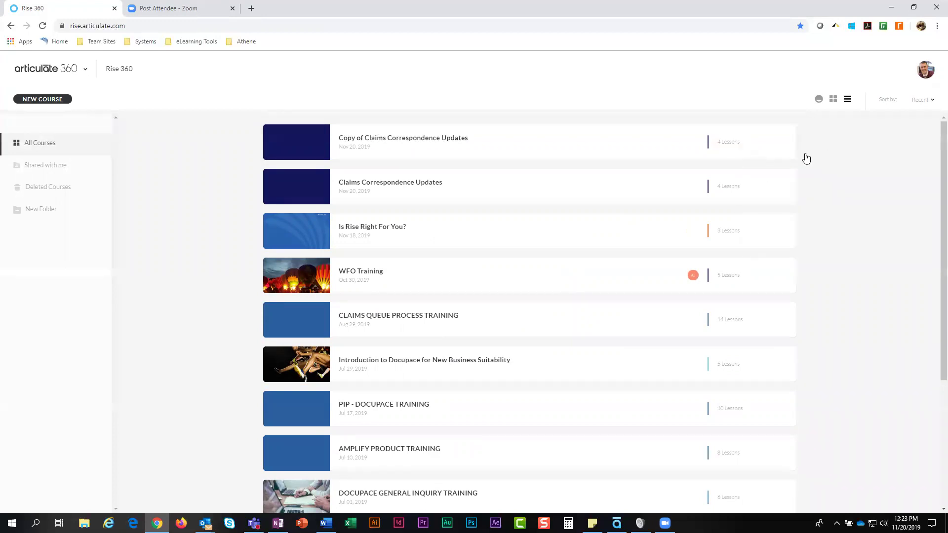
- Open the original Claims Correspondence Updates course in preview and look over its cover page and lesson list
left_click(557, 185)
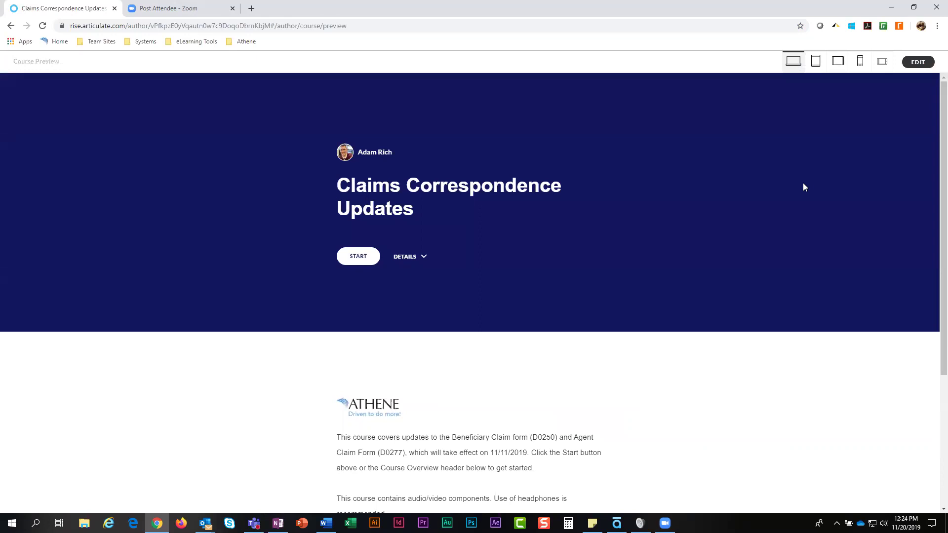
scroll(805, 230, "down", 4)
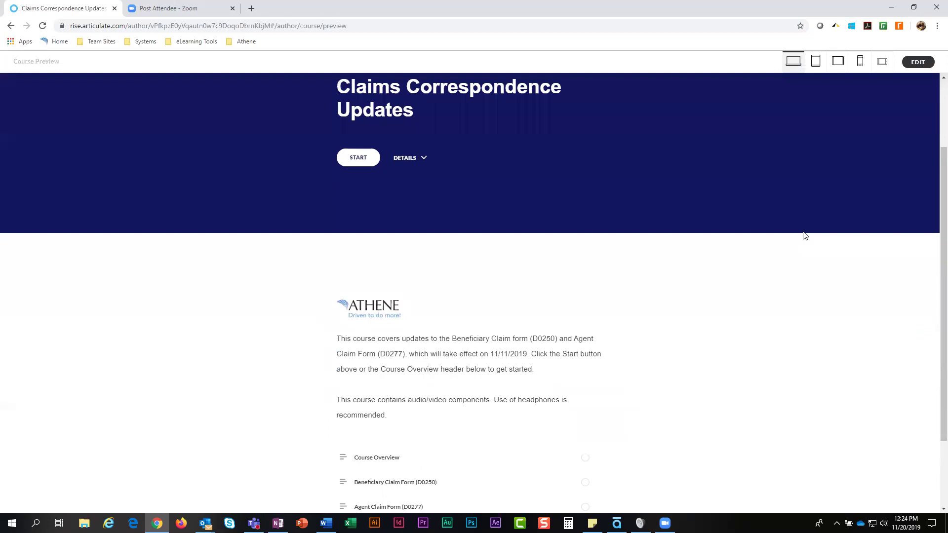
scroll(498, 393, "up", 4)
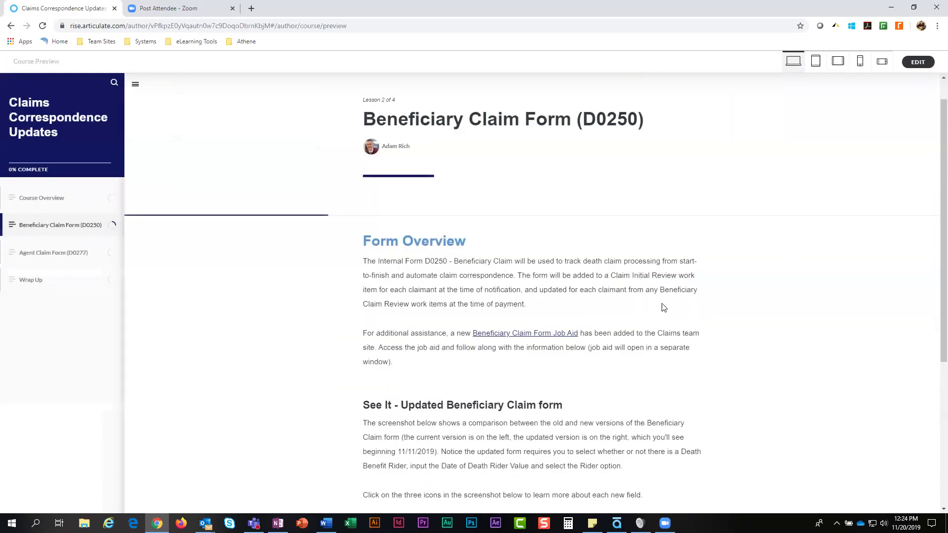
- View the three labeled graphic markers in the Beneficiary Claim Form (D0250) lesson and enlarge the Rider Option image
scroll(933, 232, "down", 5)
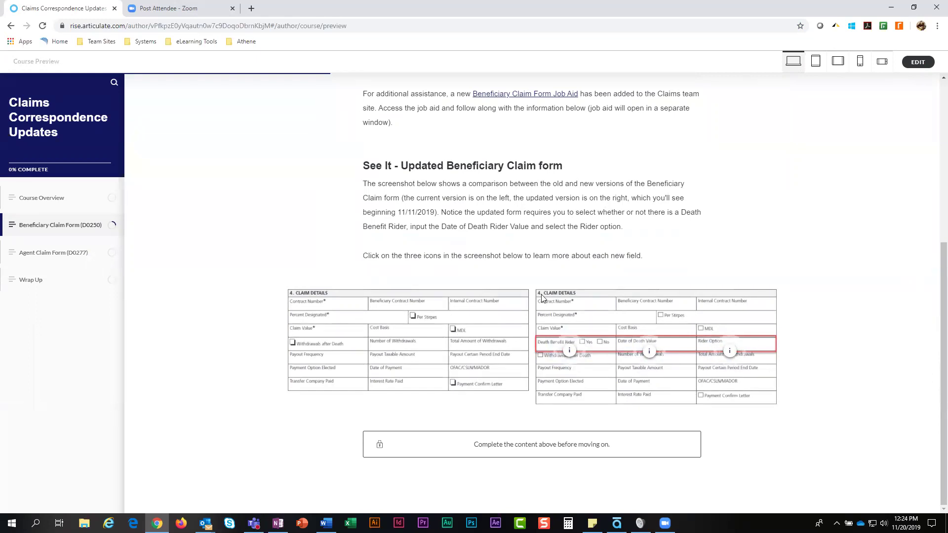
left_click(569, 351)
left_click(603, 339)
left_click(650, 351)
left_click(696, 347)
left_click(729, 351)
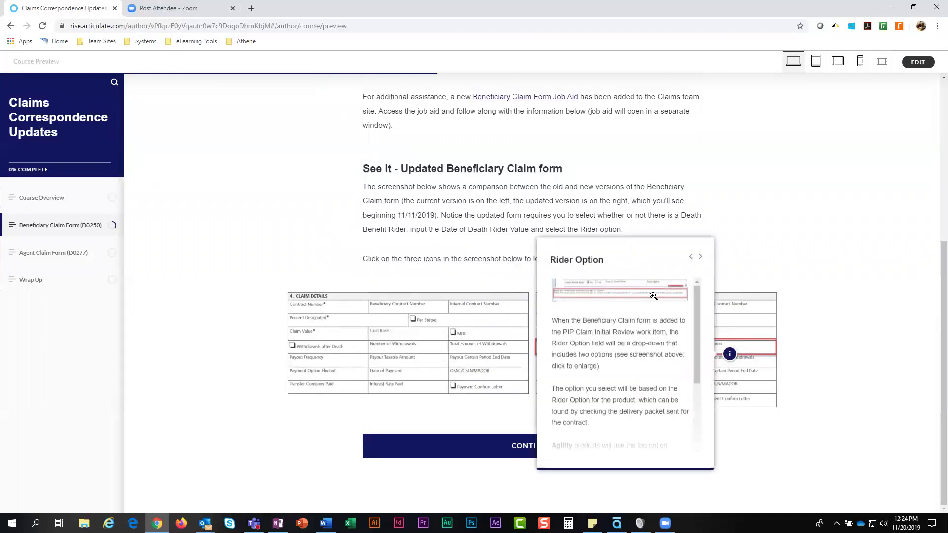
left_click(653, 296)
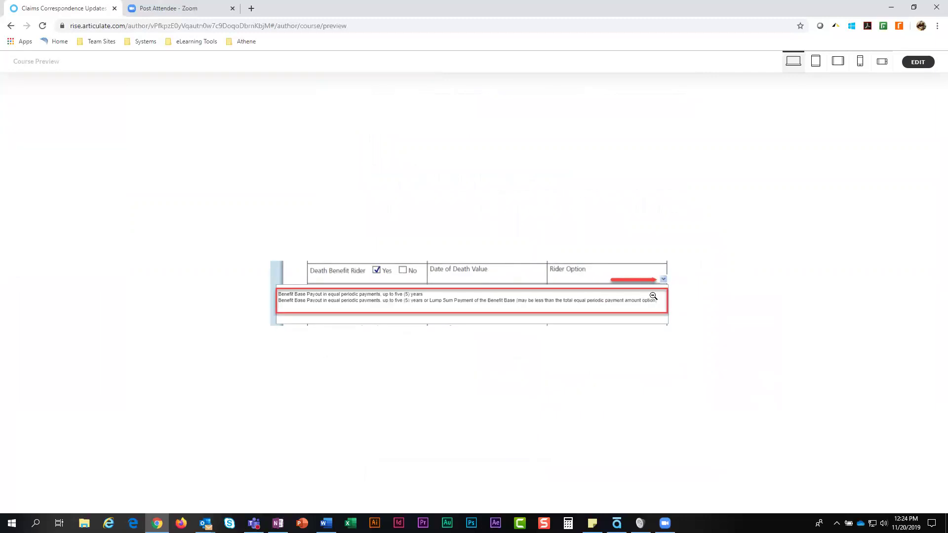
left_click(653, 296)
left_click(716, 290)
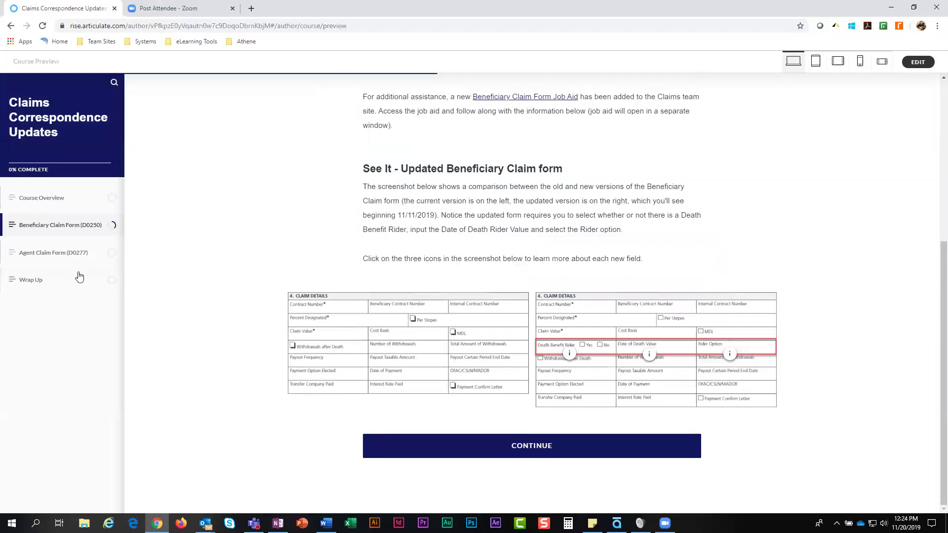
- Look through the Agent Claim Form (D0277) lesson, including its labeled form image
left_click(78, 258)
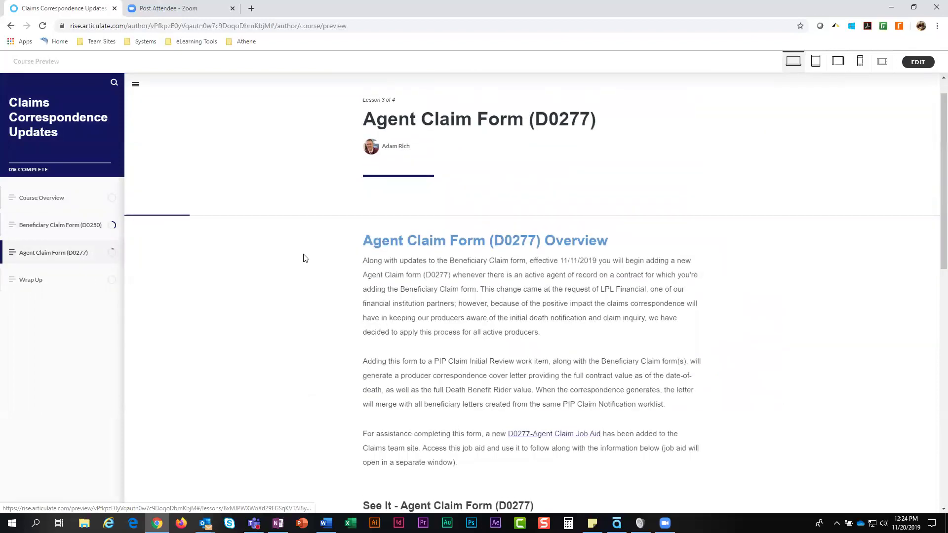
scroll(305, 258, "down", 8)
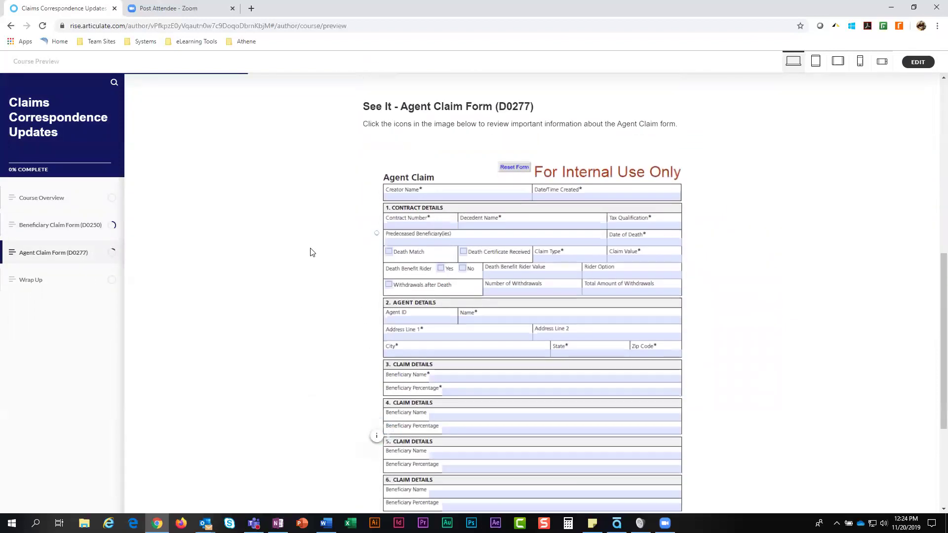
scroll(312, 253, "down", 1)
scroll(537, 238, "down", 3)
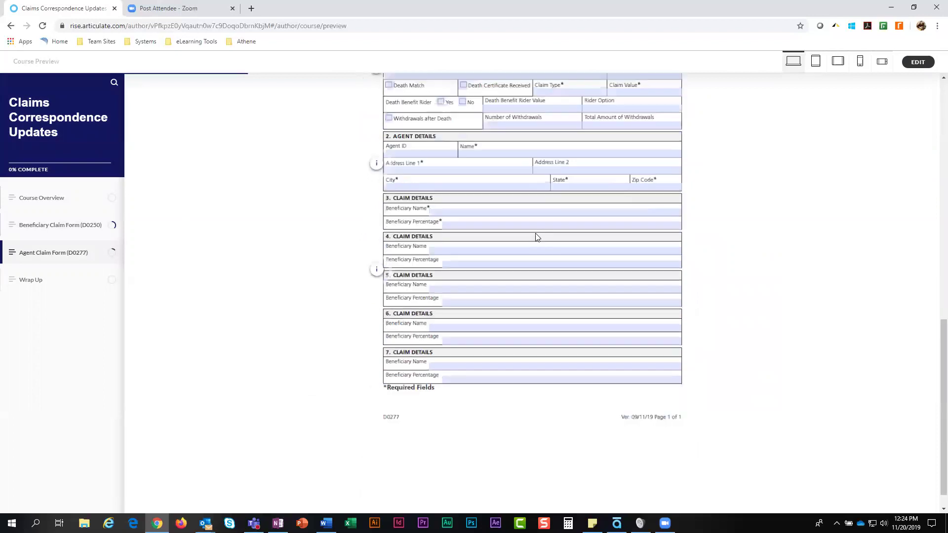
- Review the Wrap Up lesson's summary of the Death Claim Letters updates and its numbered key concepts
left_click(70, 285)
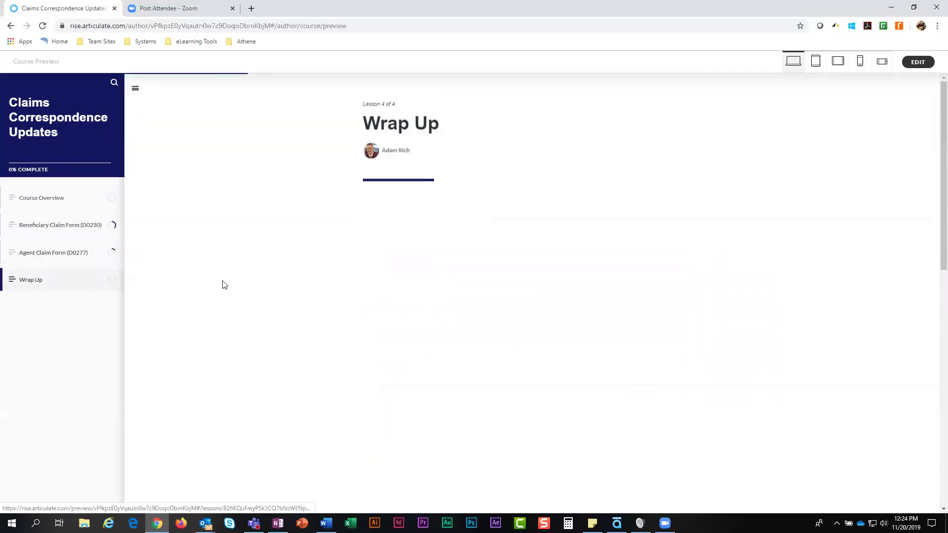
scroll(329, 263, "down", 4)
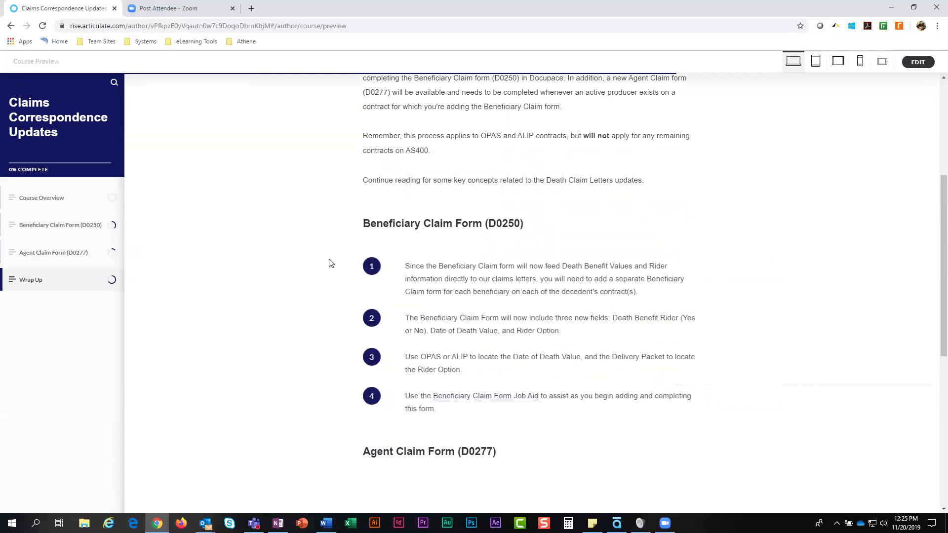
scroll(330, 262, "down", 3)
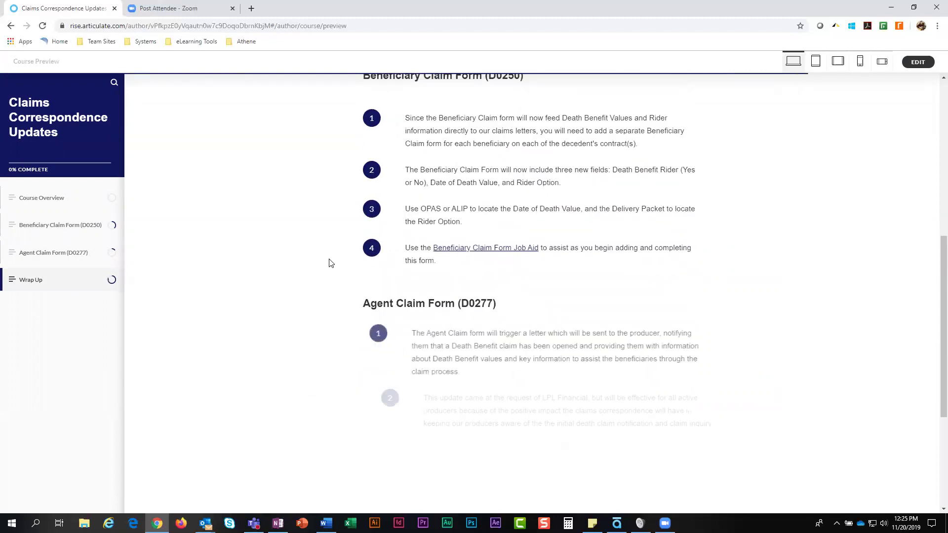
scroll(329, 232, "down", 1)
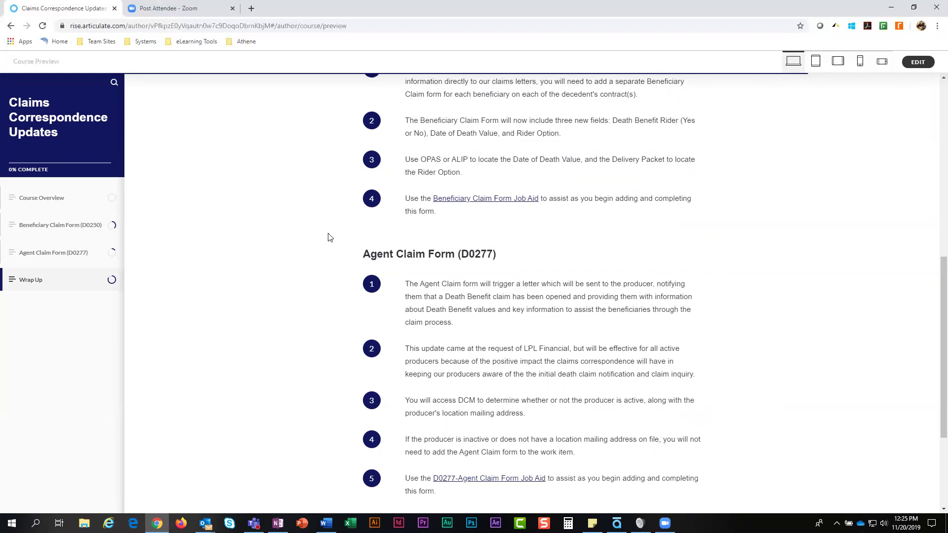
scroll(325, 237, "up", 9)
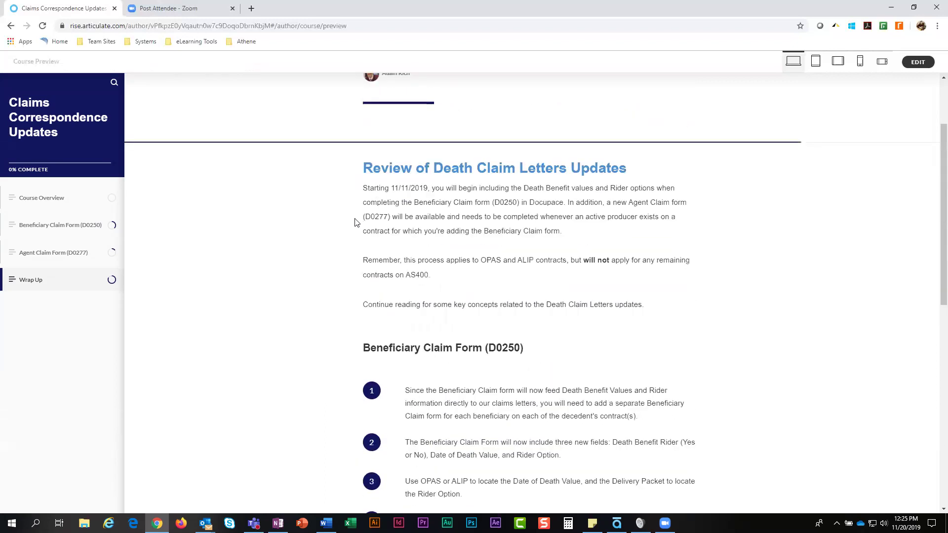
- Leave the preview and open the "What is Articulate Rise 360?" lesson of the "Is Rise Right For You?" course for editing
left_click(917, 63)
left_click(8, 63)
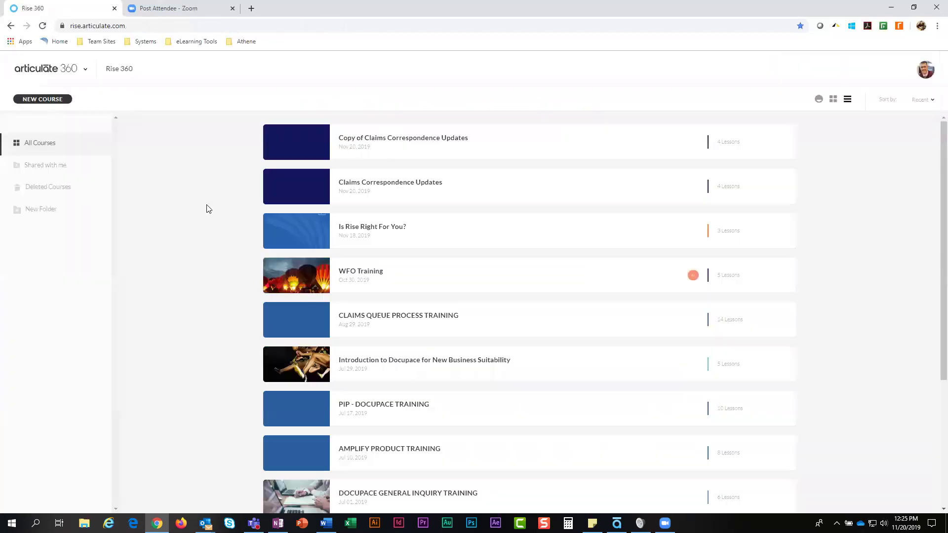
left_click(297, 228)
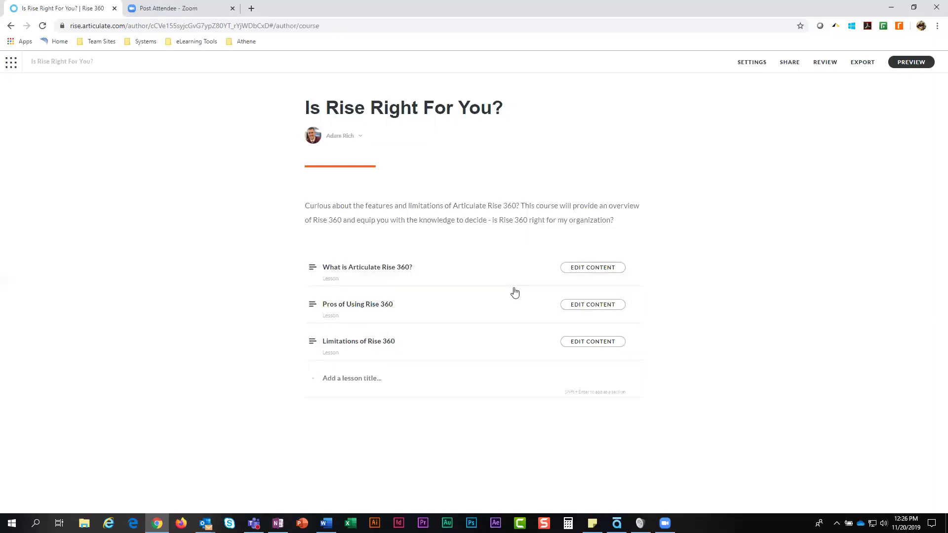
left_click(592, 271)
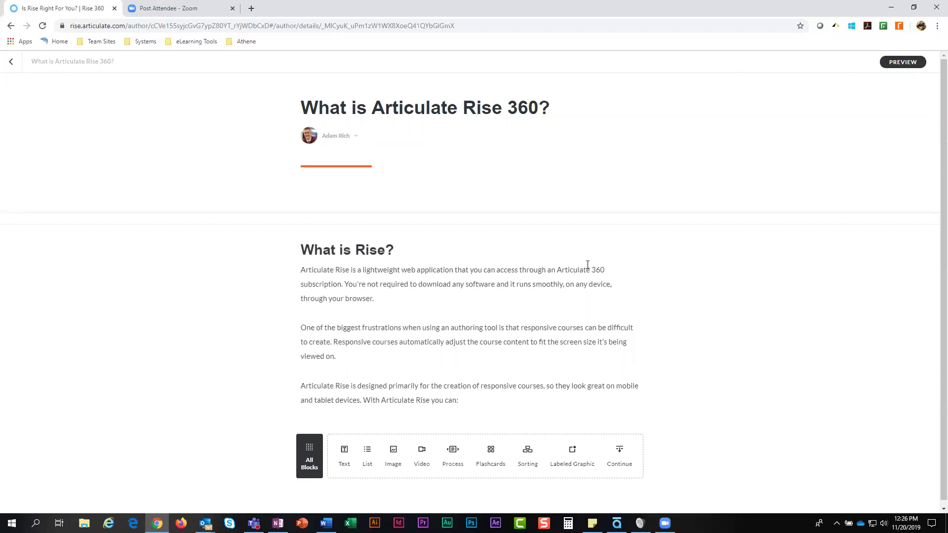
- Add a list block below the What is Rise? paragraph and change its style to Checkbox list
key("alt+Tab")
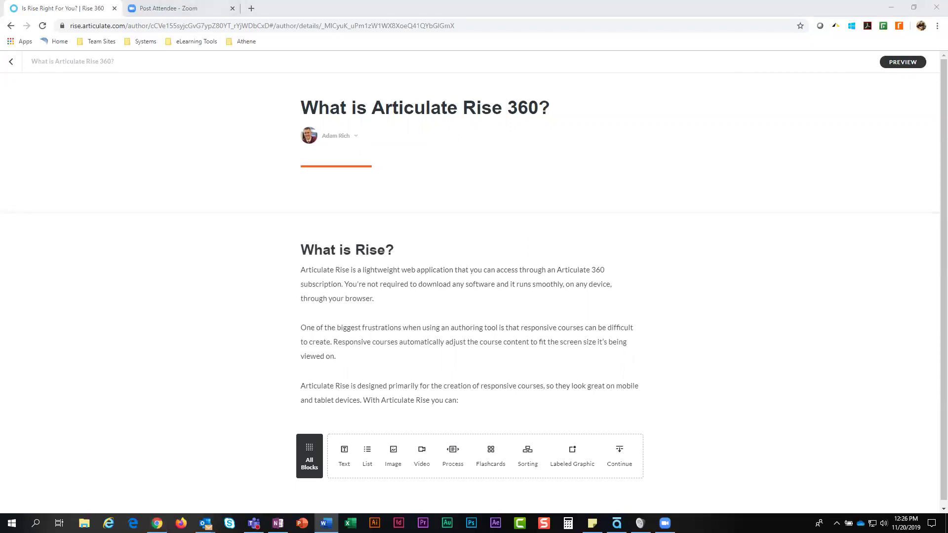
left_click(662, 321)
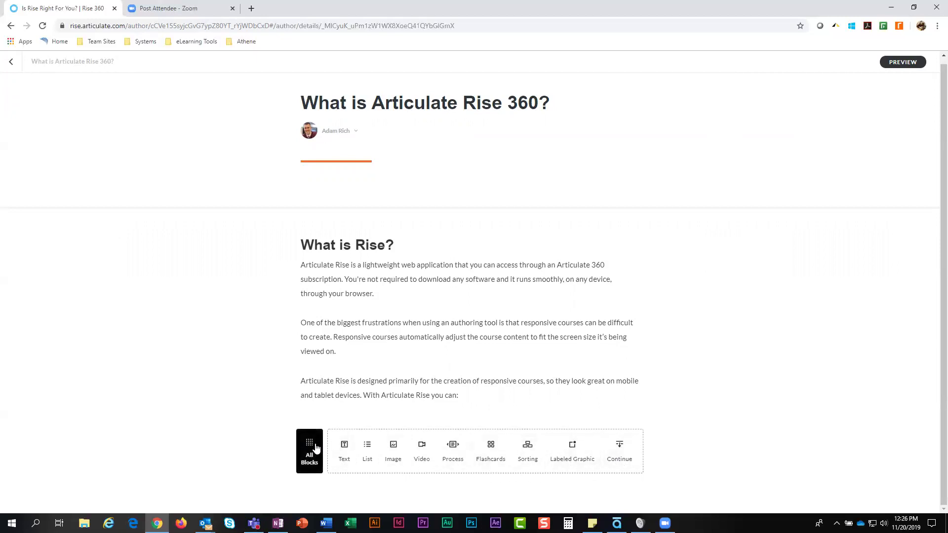
left_click(402, 395)
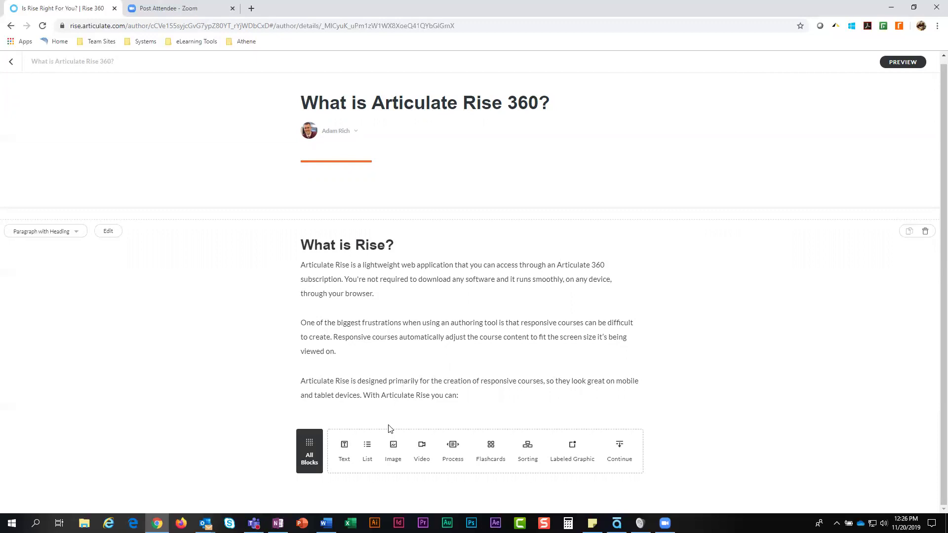
left_click(367, 448)
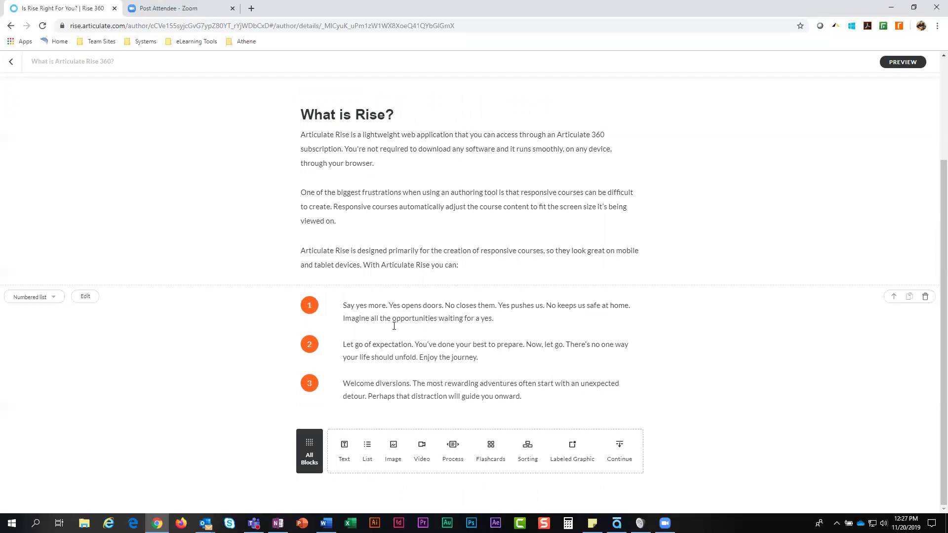
left_click(52, 298)
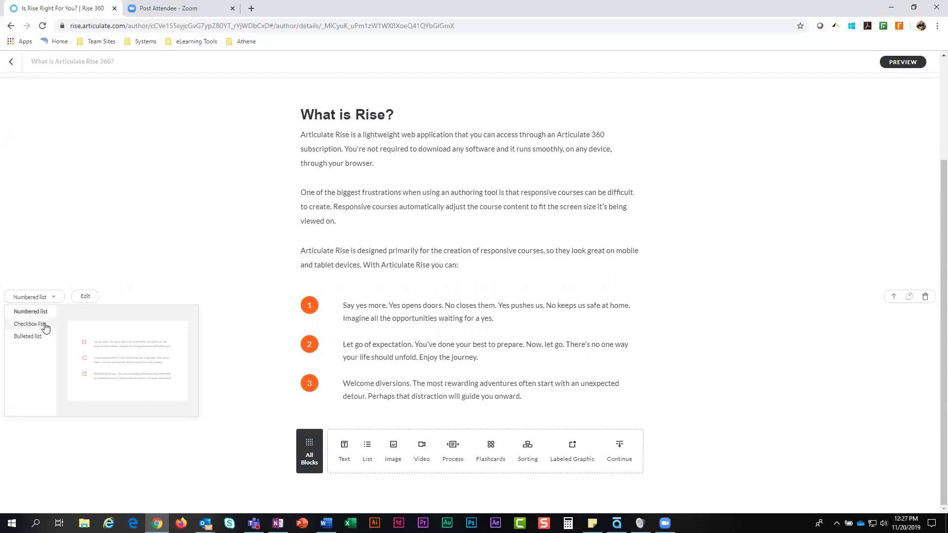
left_click(43, 324)
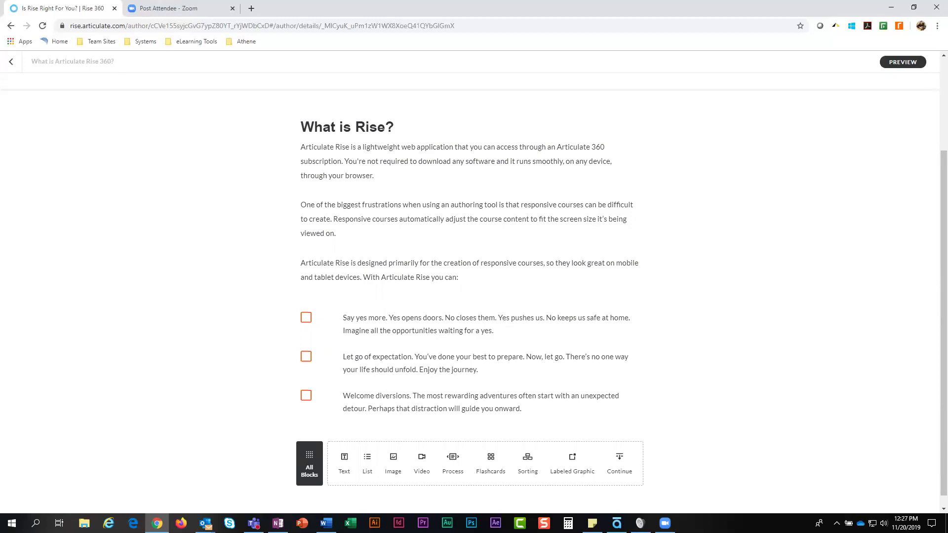
- Replace the first checkbox item's placeholder text with "Build courses online using template-style course creating"
left_click(326, 523)
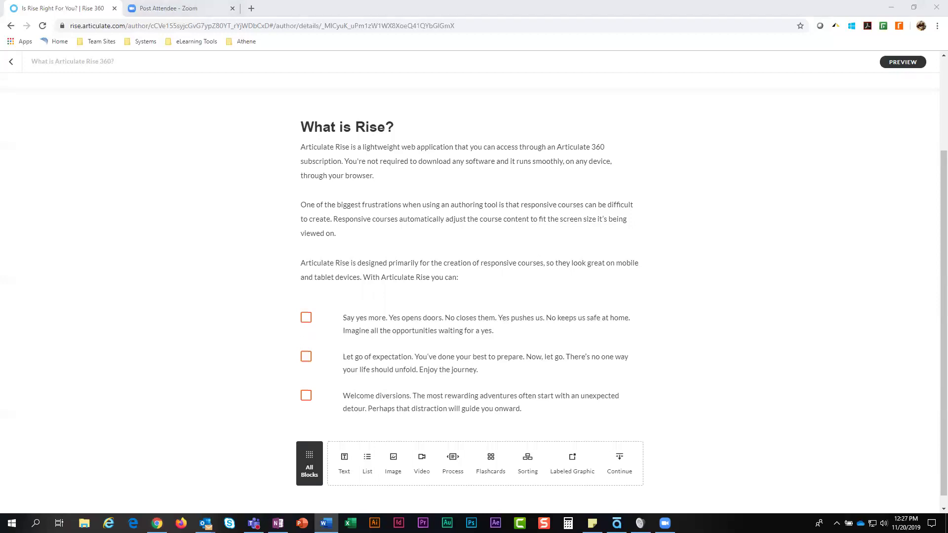
left_click(467, 388)
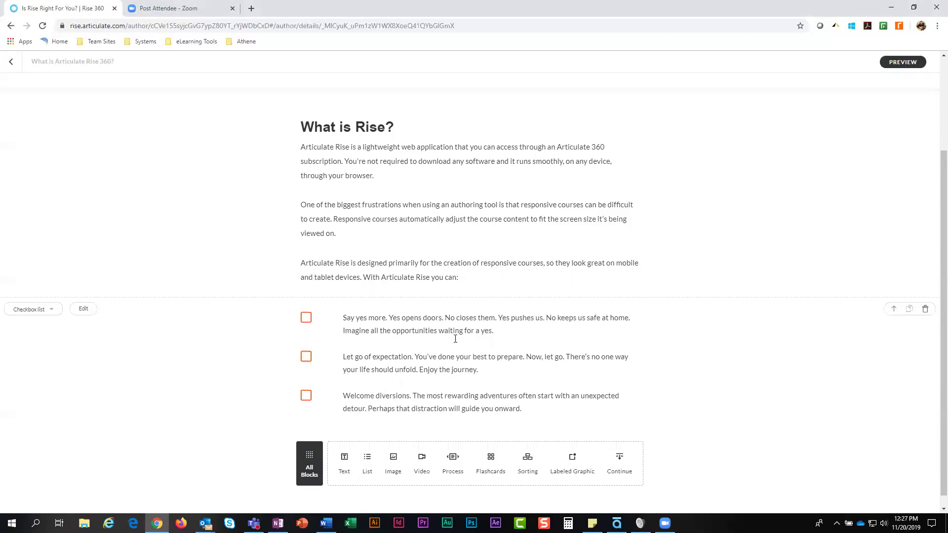
triple_click(433, 332)
type("Build courses online using template-style course creating")
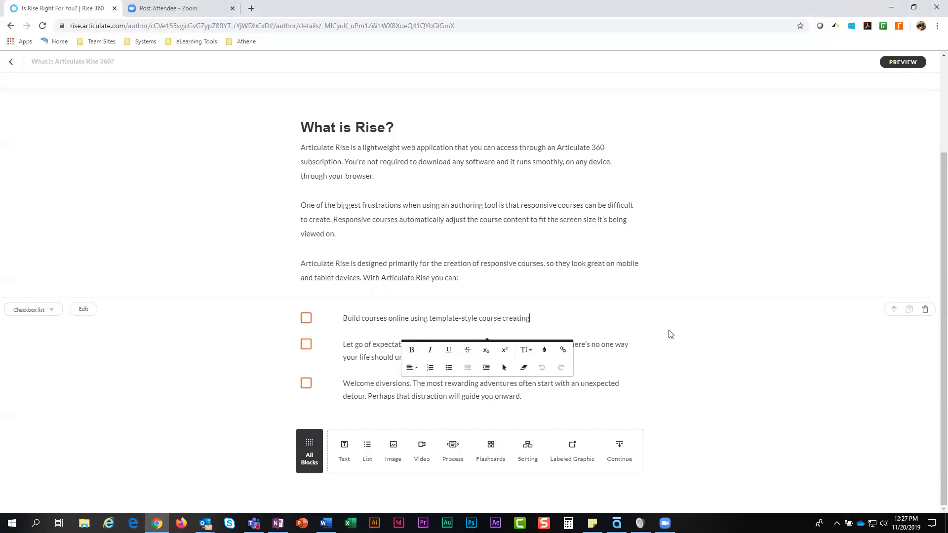
- Replace the second checkbox item's placeholder text with "Preview the content display for difference device sizes while creating a course"
key("alt+Tab")
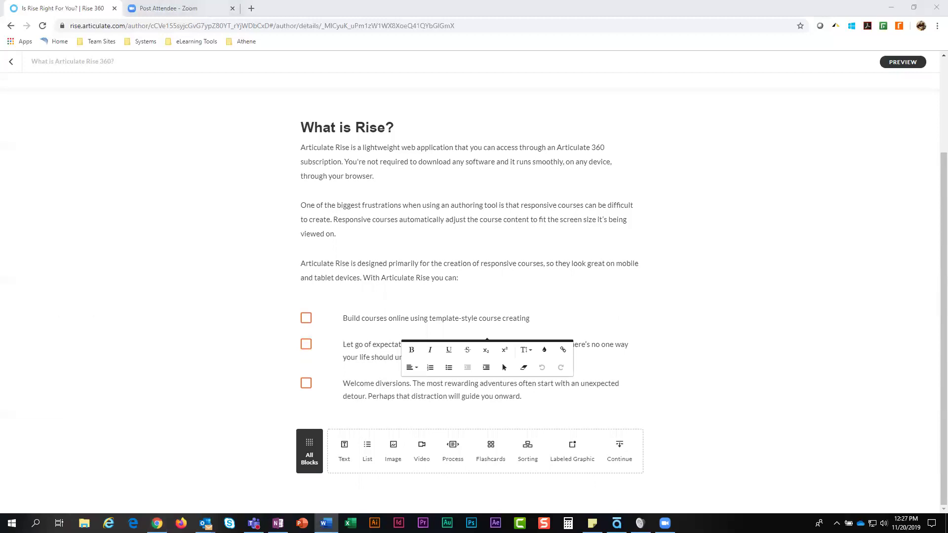
left_click(563, 349)
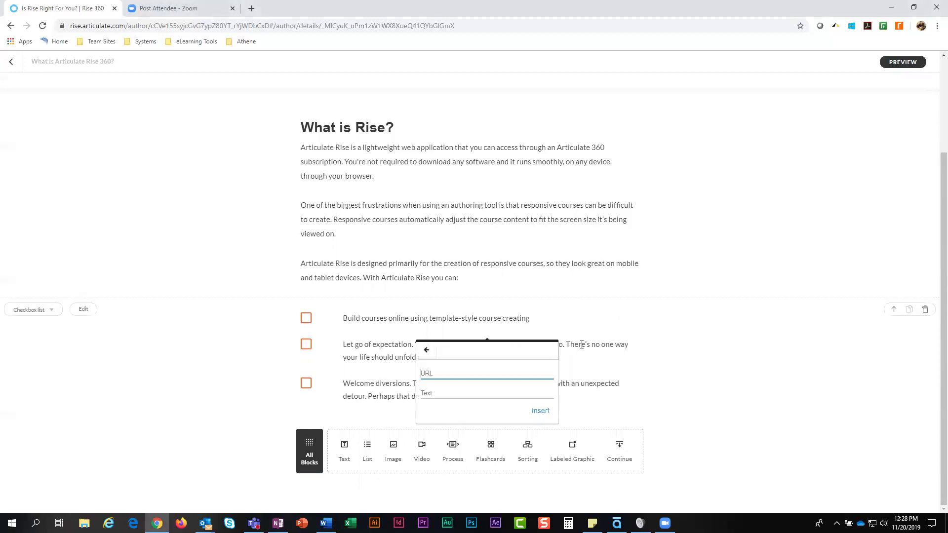
left_click(532, 377)
left_click_drag(496, 361, 342, 344)
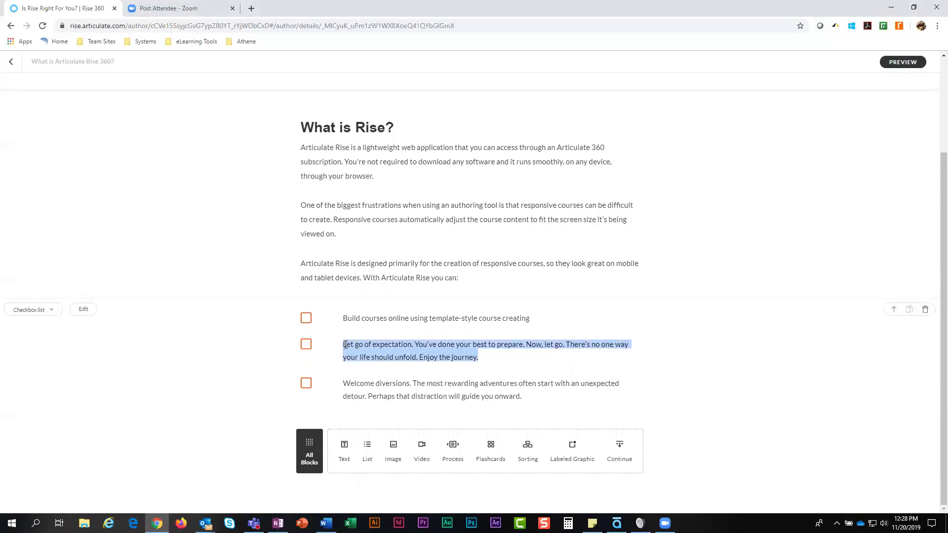
type("Preview the content display for difference device sizes while creating a course")
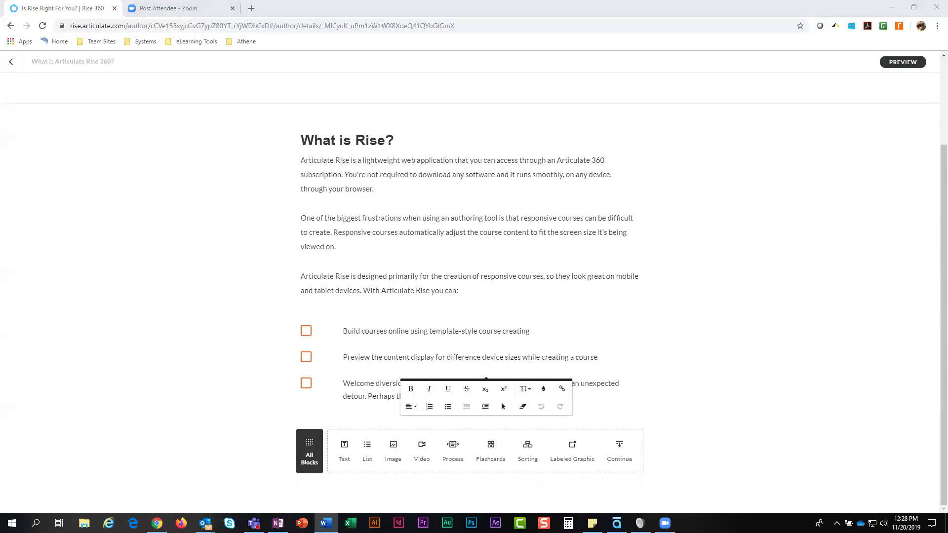
- Replace the third checkbox item's placeholder text with "Export to SCORM/xAPI and upload to your LMS"
left_click(552, 395)
left_click_drag(552, 395, 342, 383)
type("Export to SCORM/xAPI and upload to your LMS")
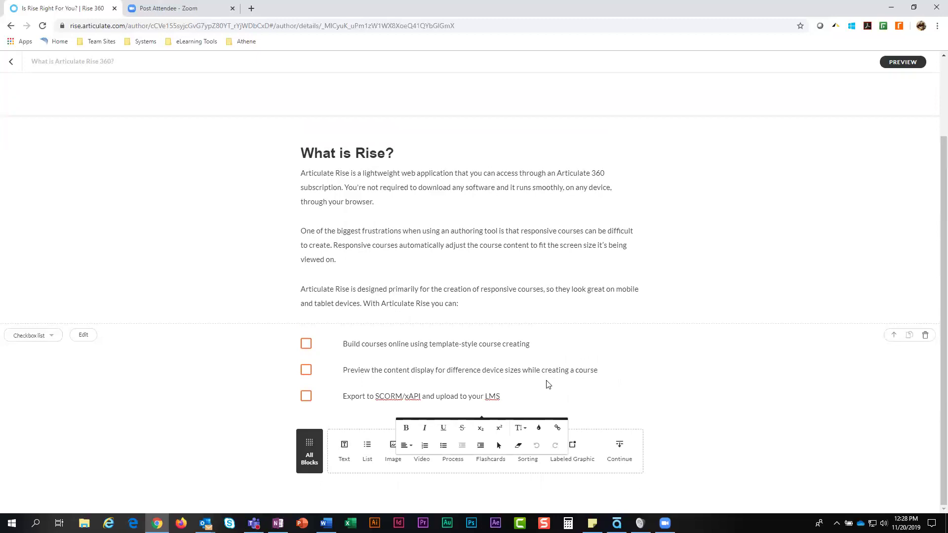
left_click(591, 372)
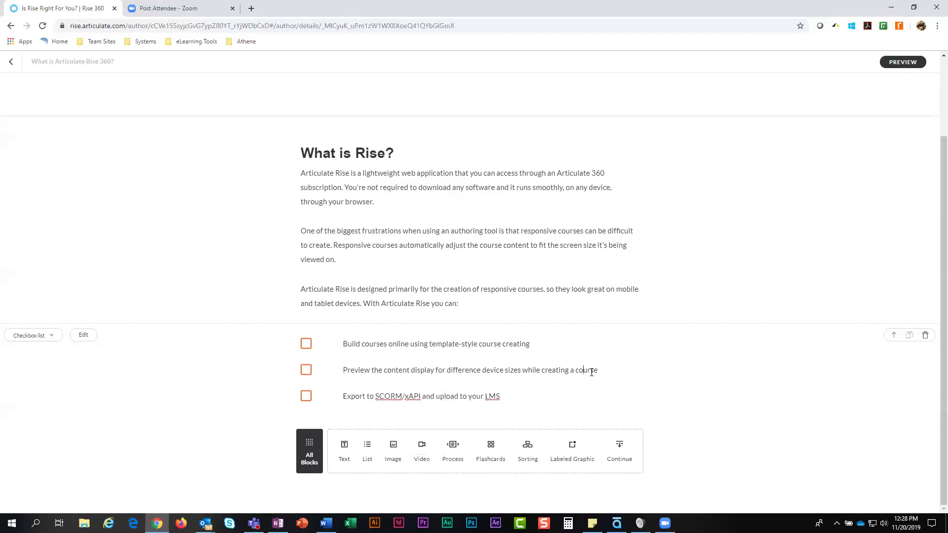
- Look through the Gallery blocks available for insertion between the What is Rise? paragraph and the checkbox list, without adding one
scroll(543, 338, "up", 1)
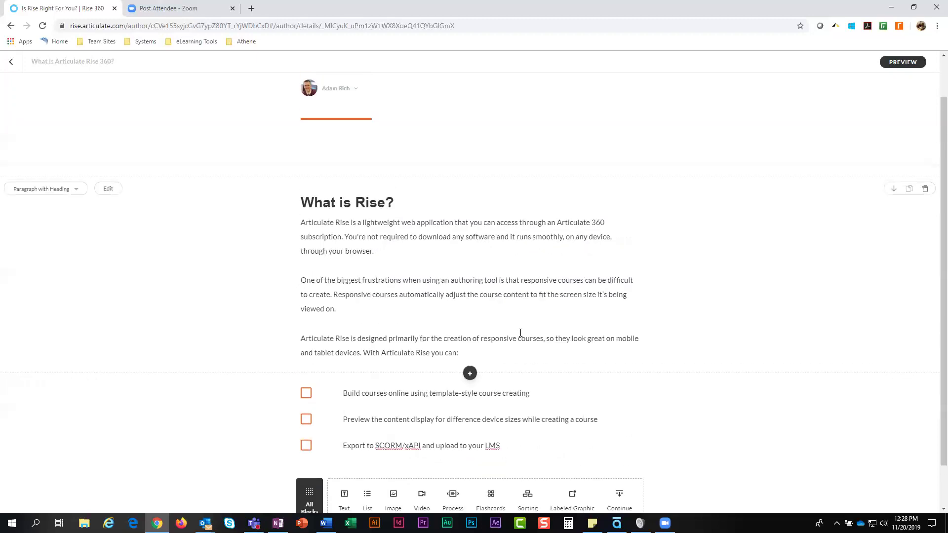
scroll(494, 321, "down", 1)
left_click(469, 325)
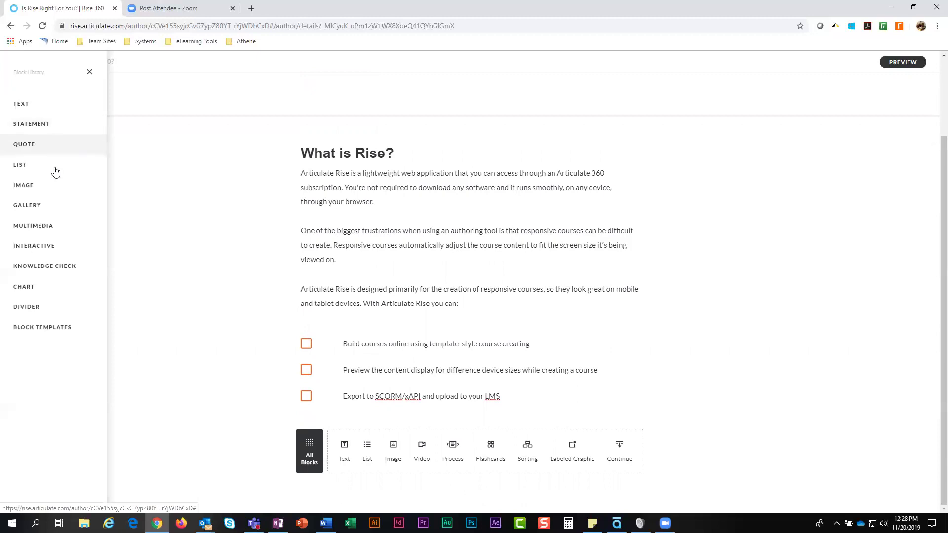
left_click(57, 205)
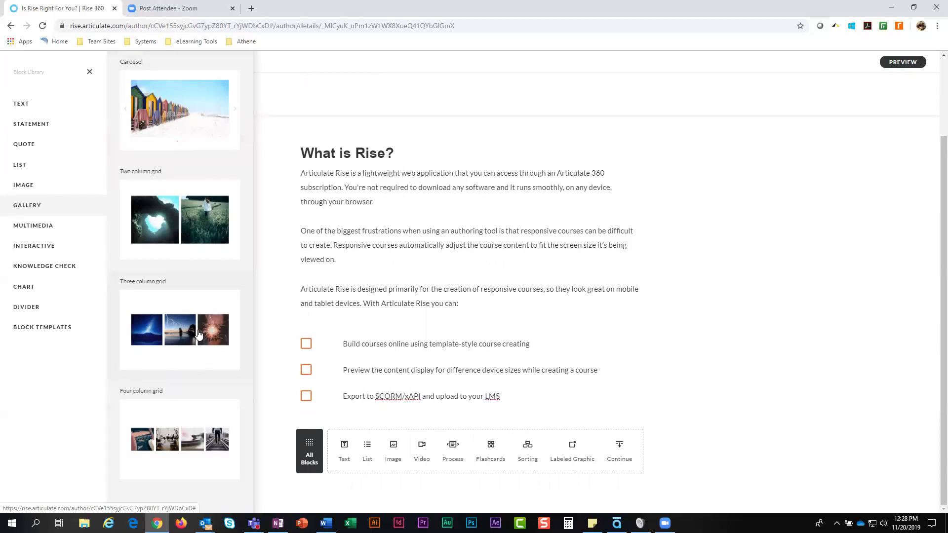
left_click(409, 179)
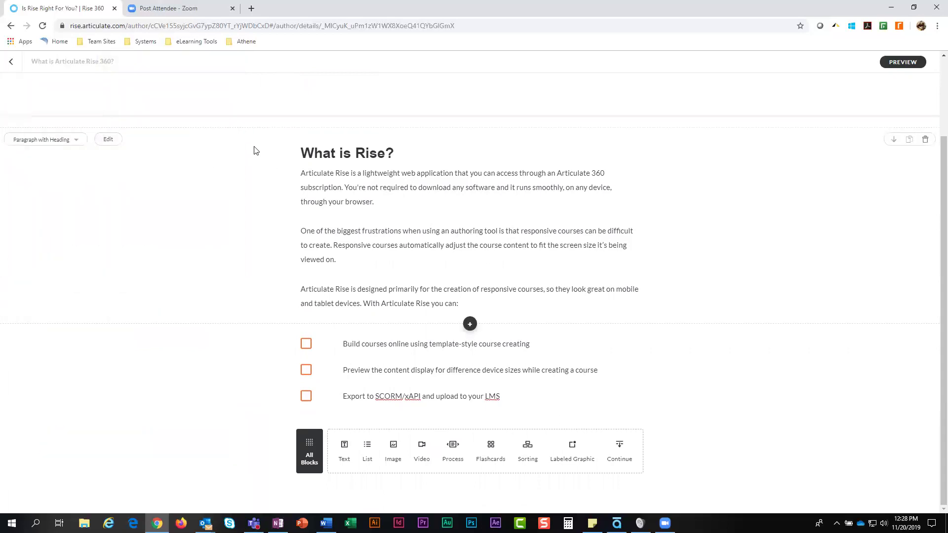
- Return to the course outline and open the "Pros of Using Rise 360" lesson for editing
scroll(40, 106, "up", 2)
left_click(11, 64)
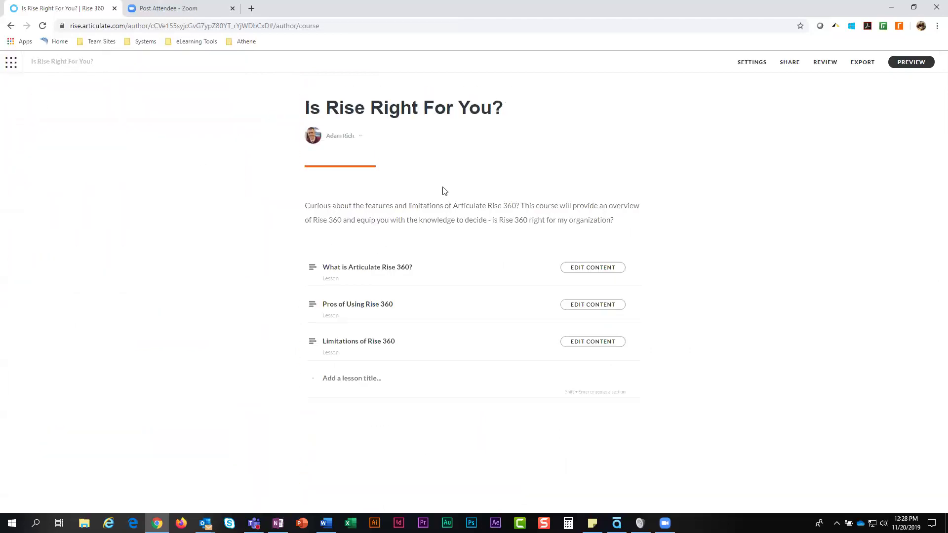
left_click(588, 305)
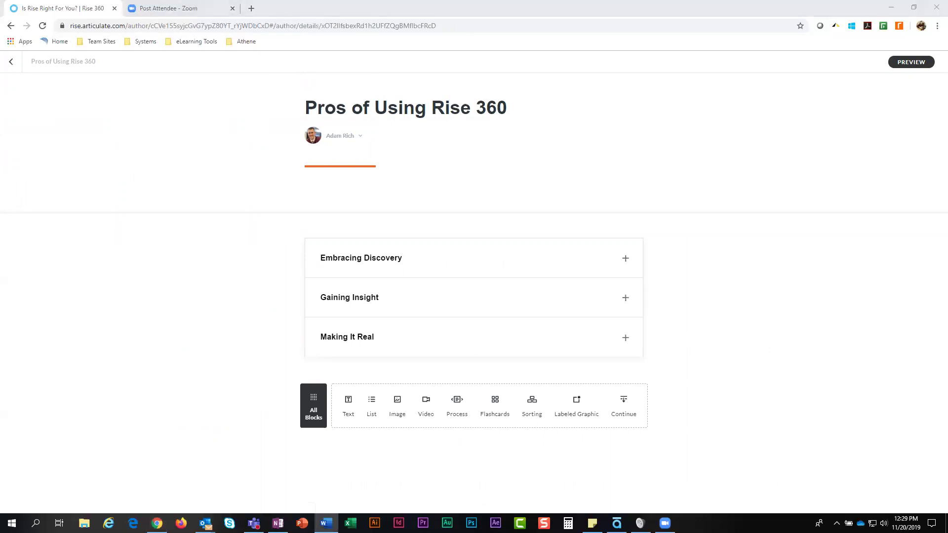
- Browse the Interactive block types in the block library, from Accordion through Flashcard stack, without adding one
mouse_move(724, 269)
mouse_move(473, 281)
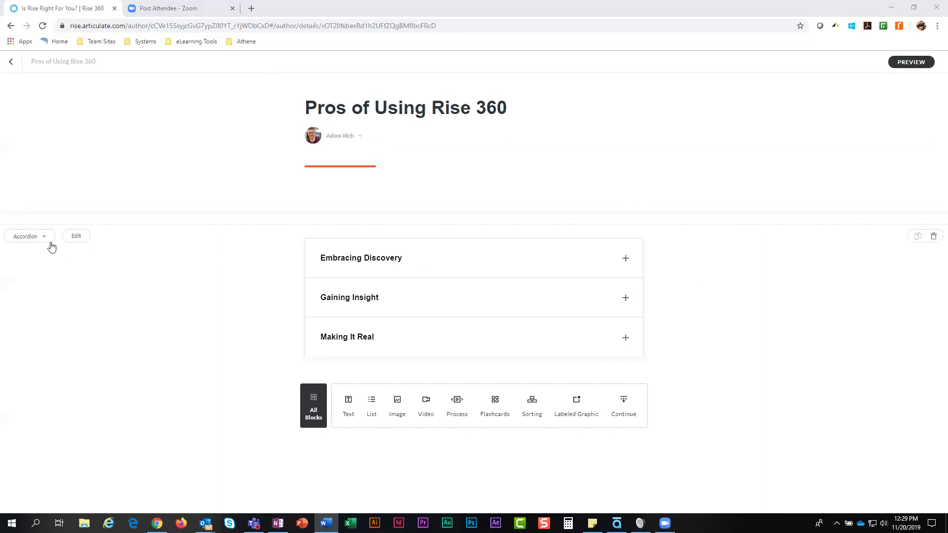
left_click(49, 239)
left_click(316, 405)
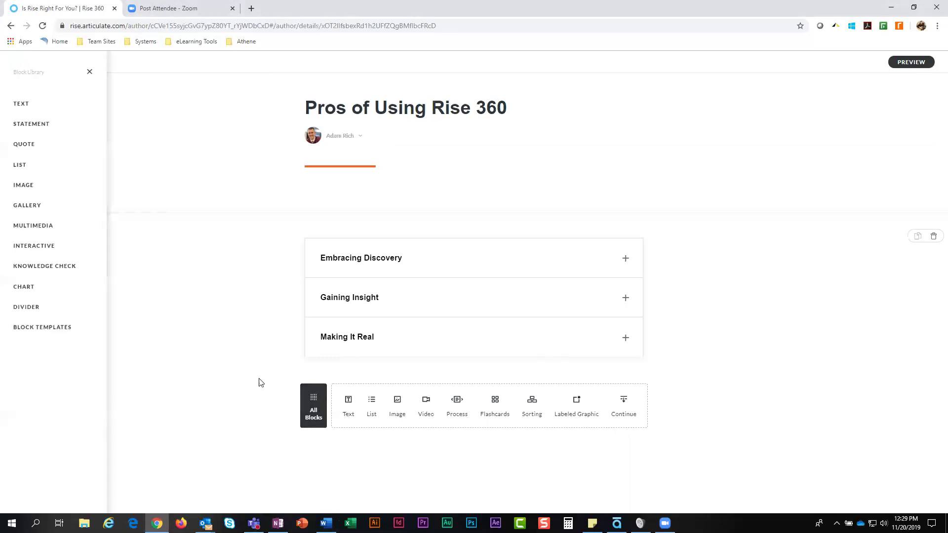
left_click(31, 249)
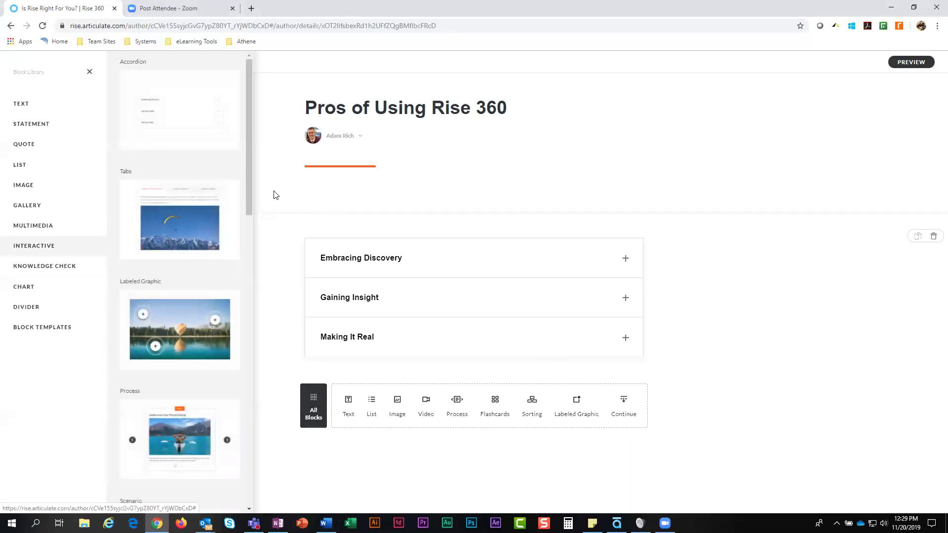
left_click_drag(250, 136, 254, 240)
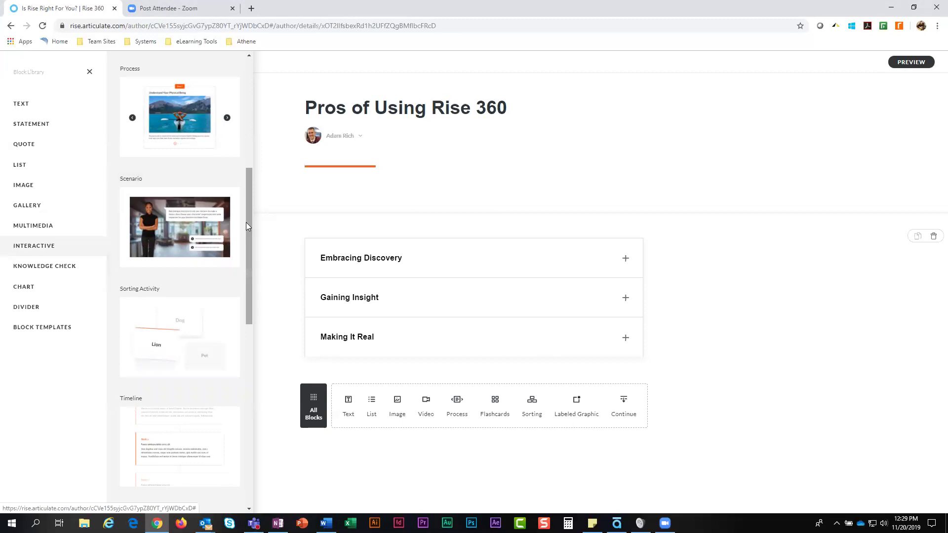
left_click_drag(249, 222, 249, 276)
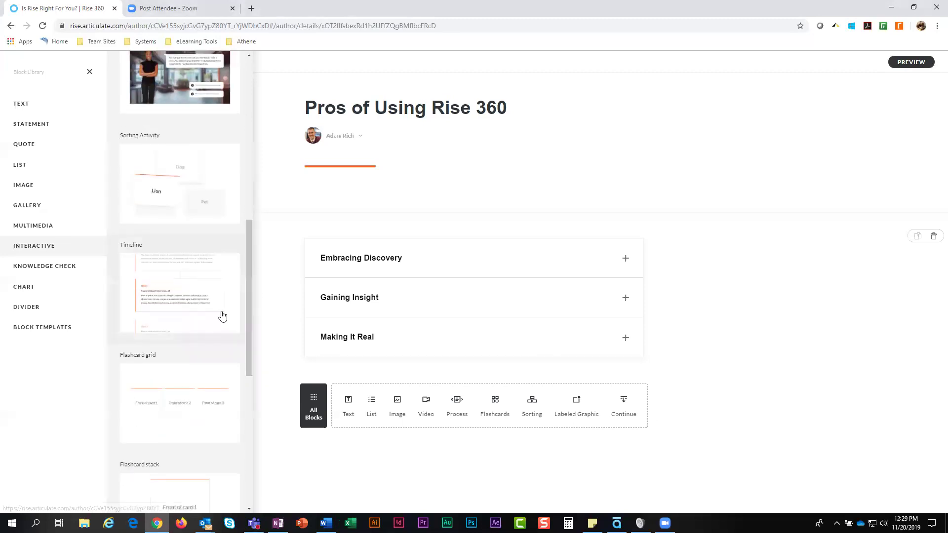
left_click_drag(245, 348, 243, 150)
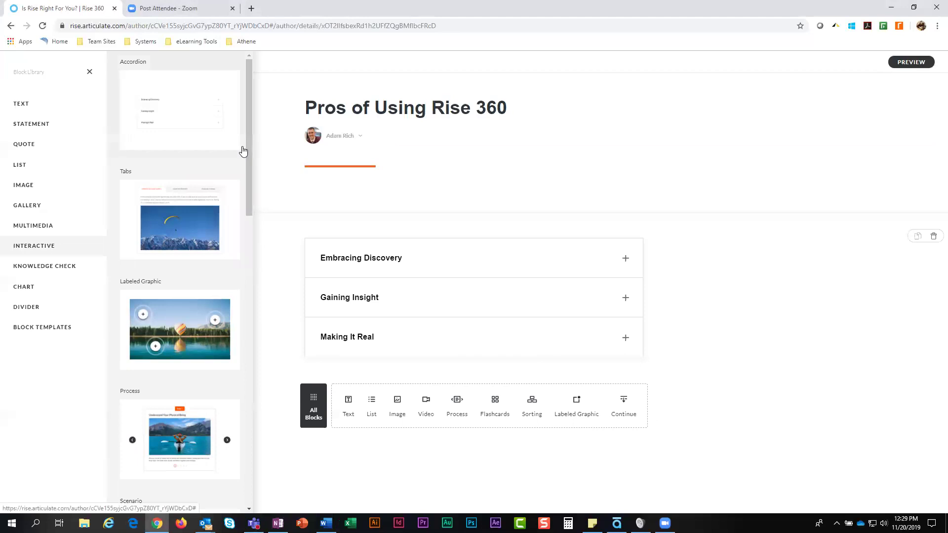
left_click(281, 244)
- Try the Tabs style on the accordion block, view its three tabs, and switch it back to Accordion
left_click(34, 240)
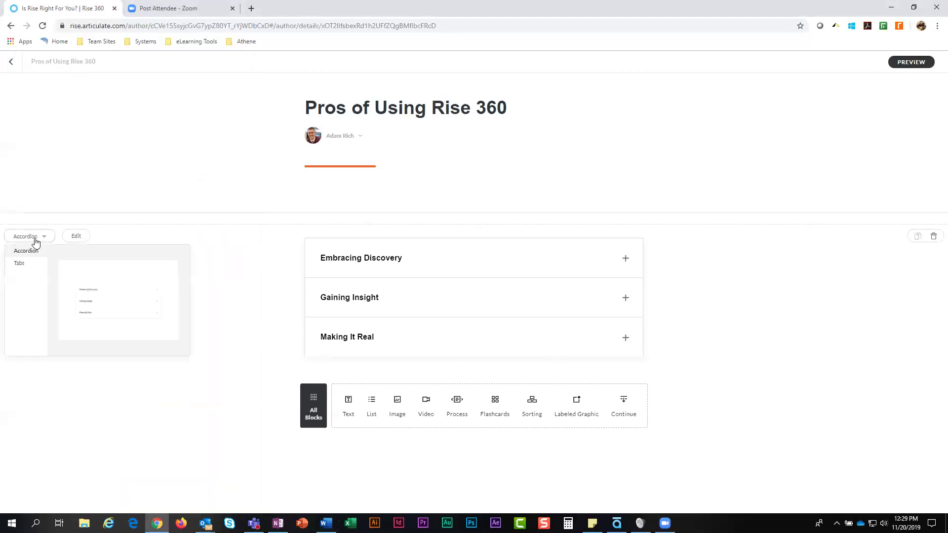
left_click(31, 268)
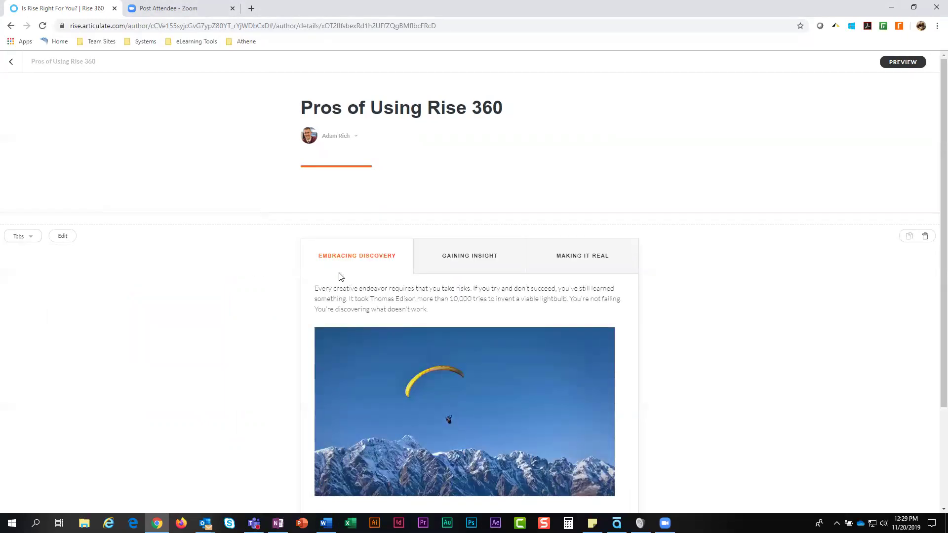
scroll(340, 274, "down", 1)
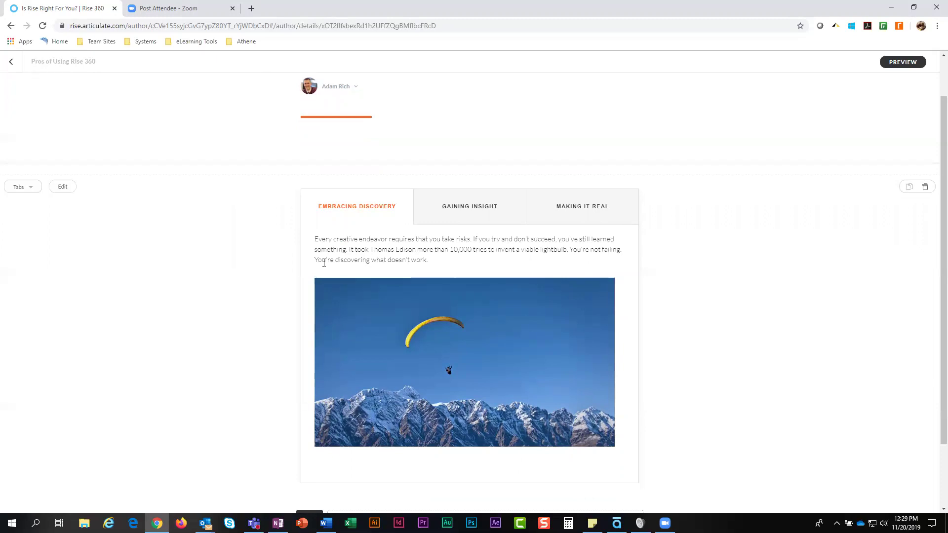
left_click(459, 212)
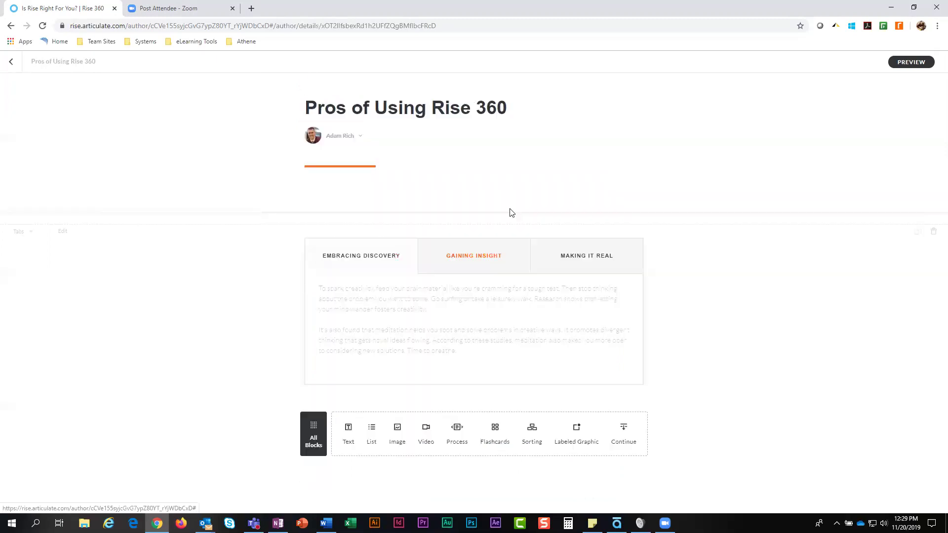
left_click(570, 250)
left_click(397, 247)
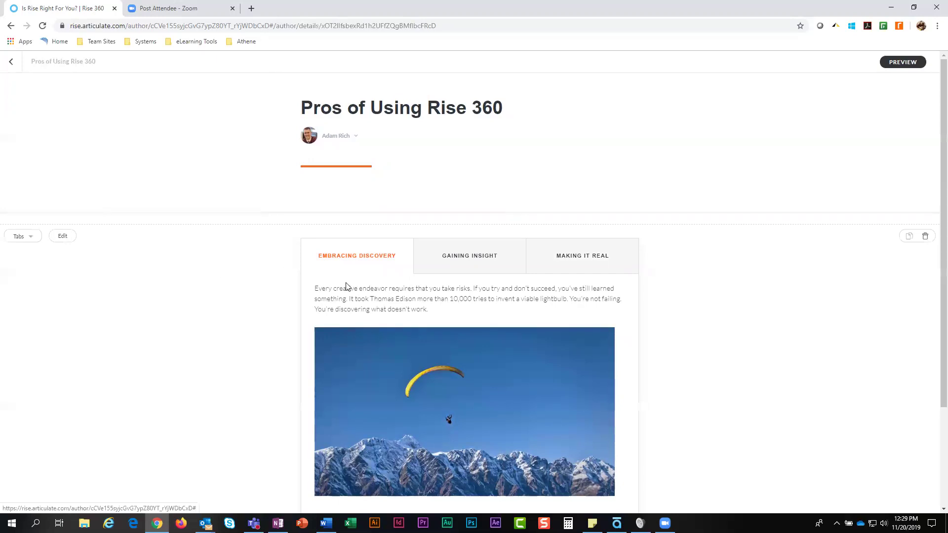
left_click(65, 245)
left_click(34, 250)
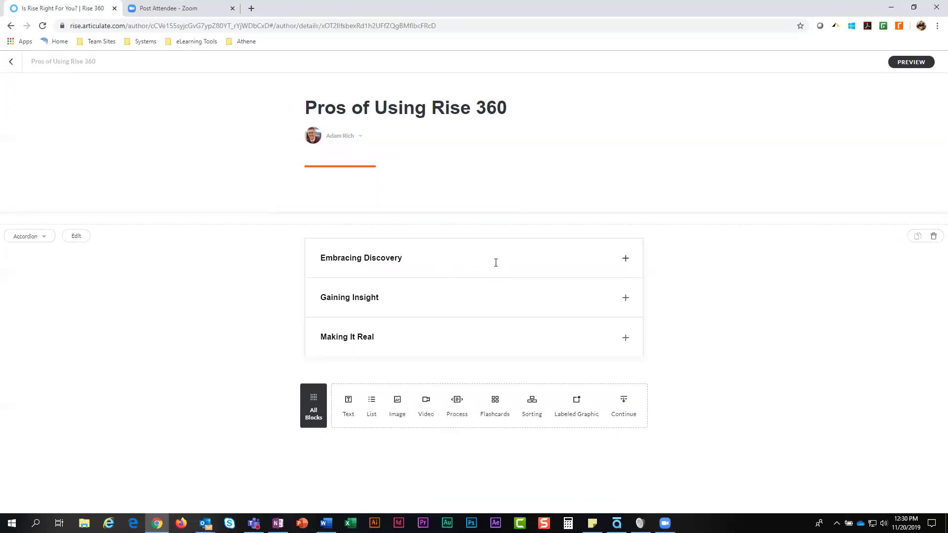
- Replace the first accordion item's title with "Plug & Play"
left_click_drag(455, 261, 223, 256)
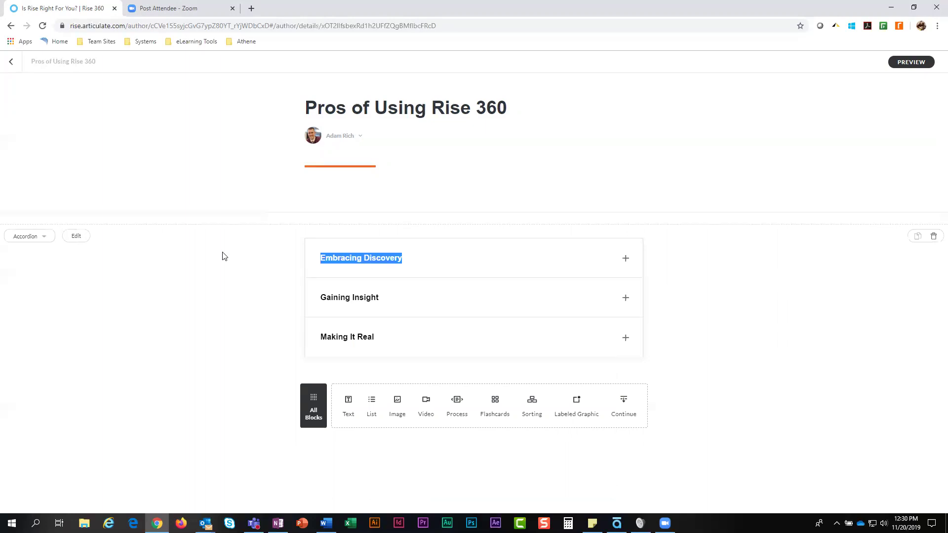
type("Plug ")
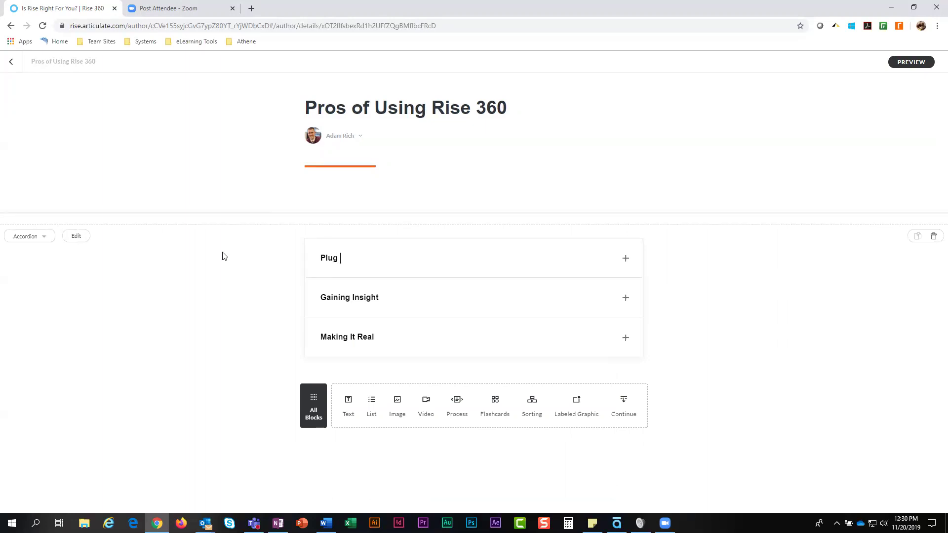
type("& Play")
- Replace the paraglide.jpg image in the Plug & Play item with the "Taxable Events Overview" MP4 video
left_click(624, 263)
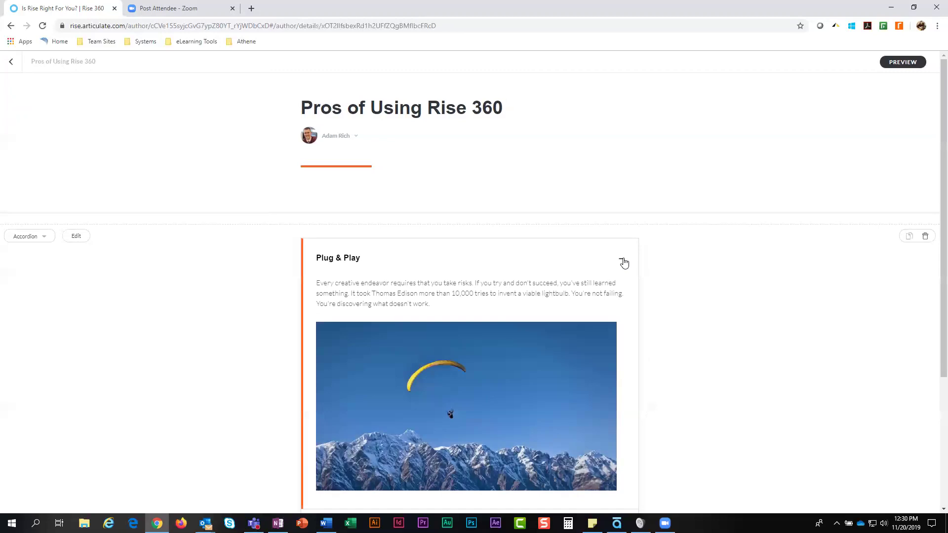
scroll(504, 327, "down", 1)
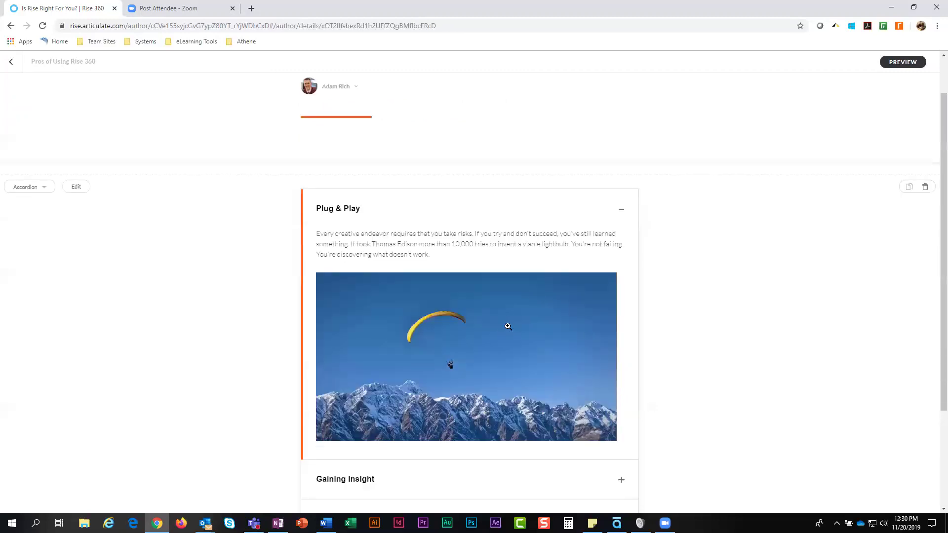
left_click(76, 188)
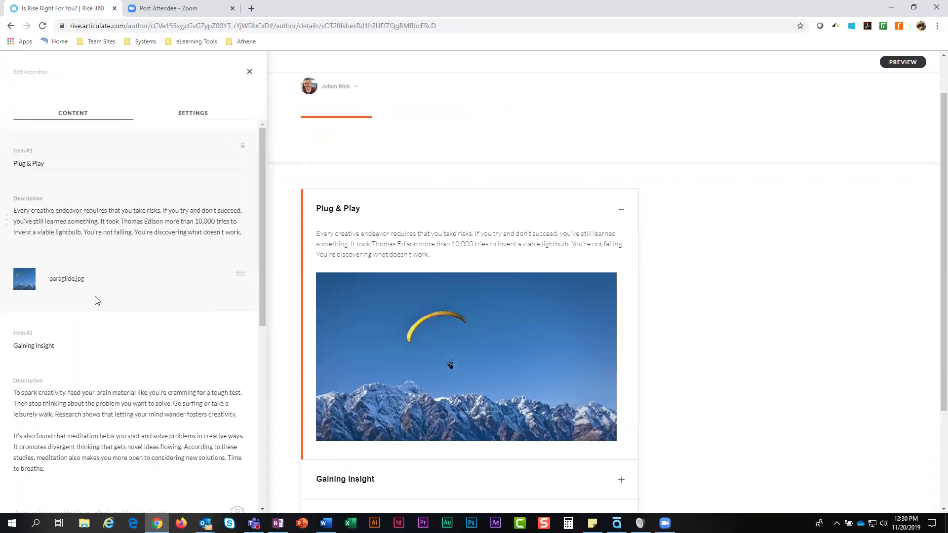
left_click(241, 273)
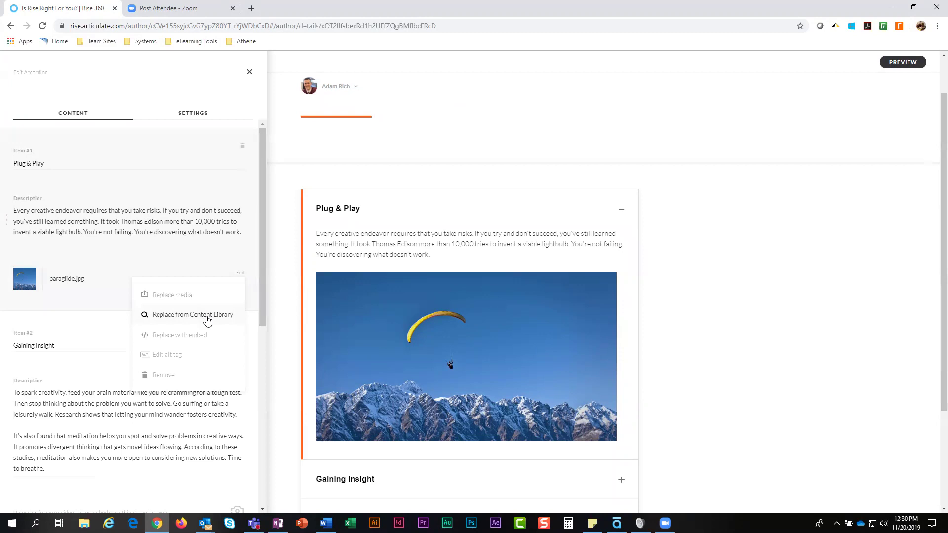
left_click(205, 295)
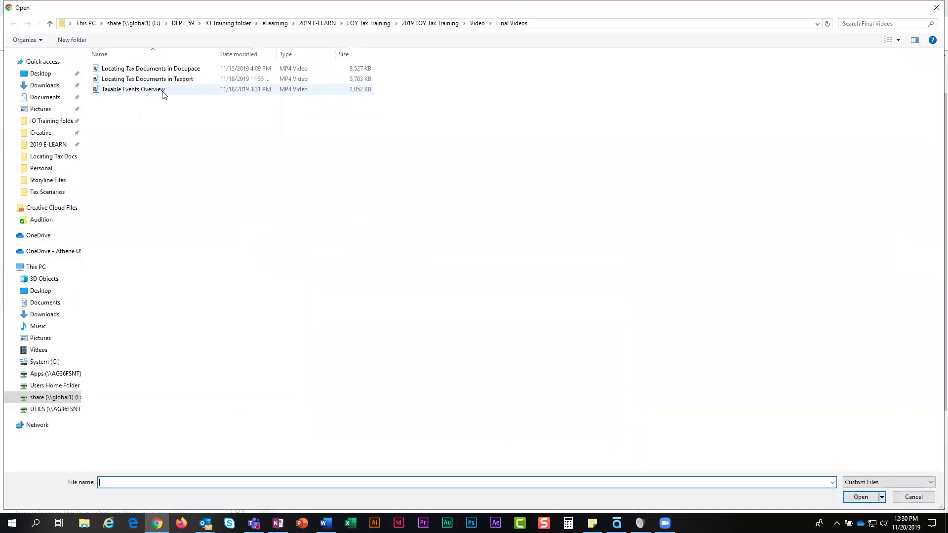
left_click(164, 90)
left_click(849, 495)
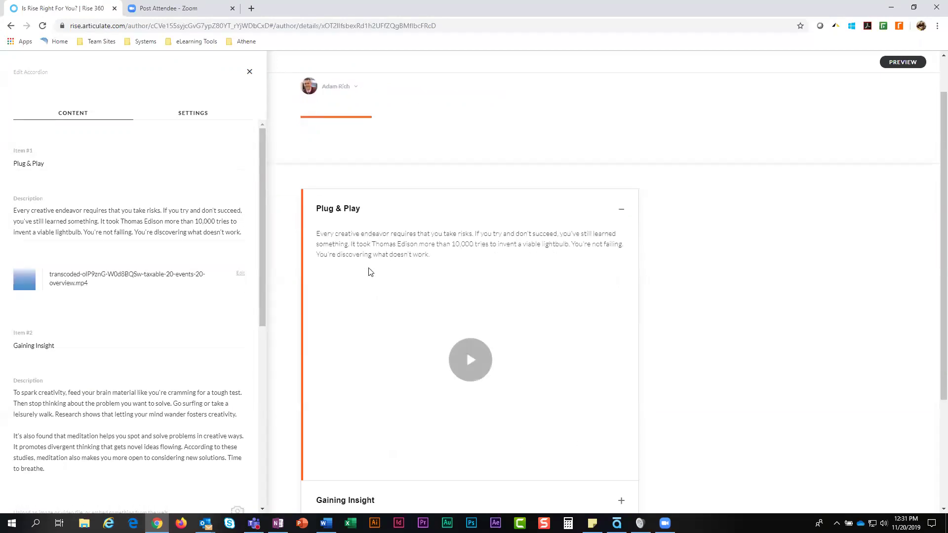
left_click(419, 254)
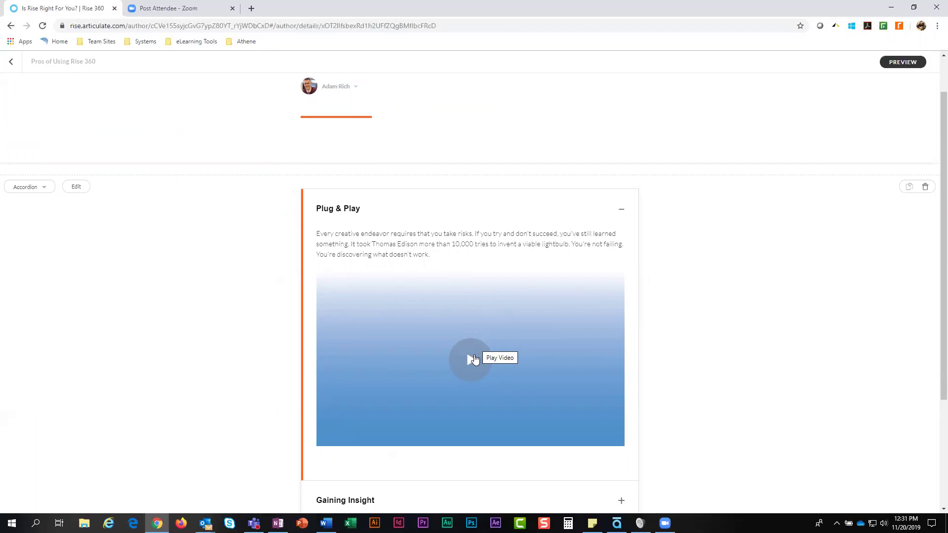
- Play and pause the video in the Plug & Play item, and collapse the item
left_click(474, 359)
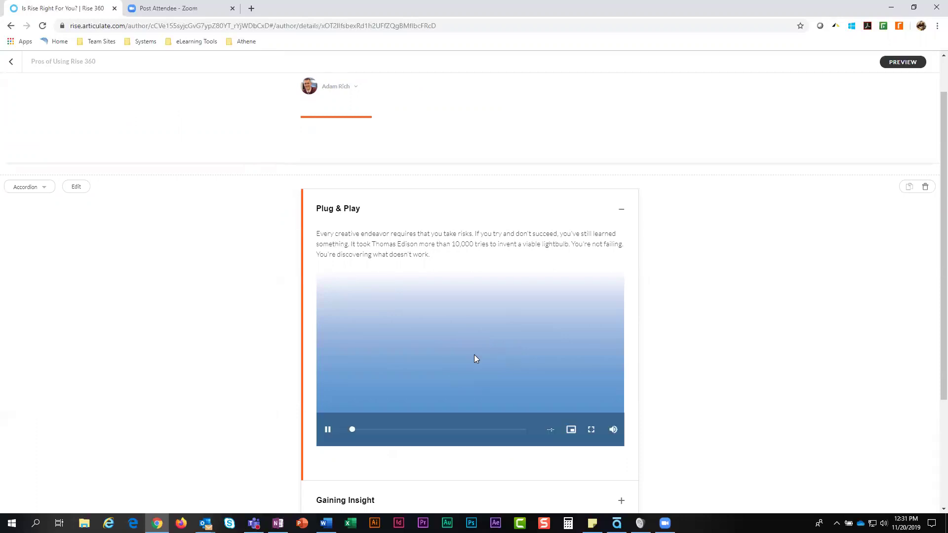
left_click(330, 430)
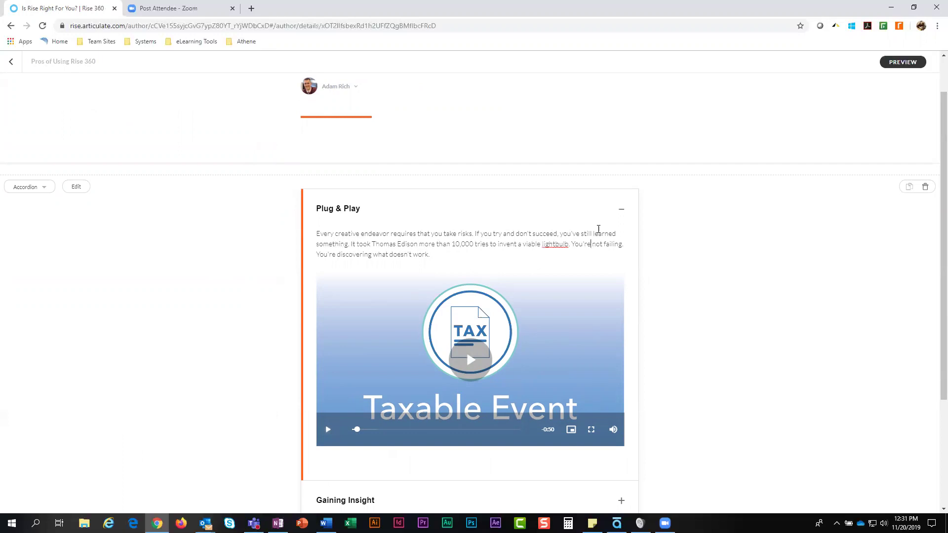
left_click(621, 210)
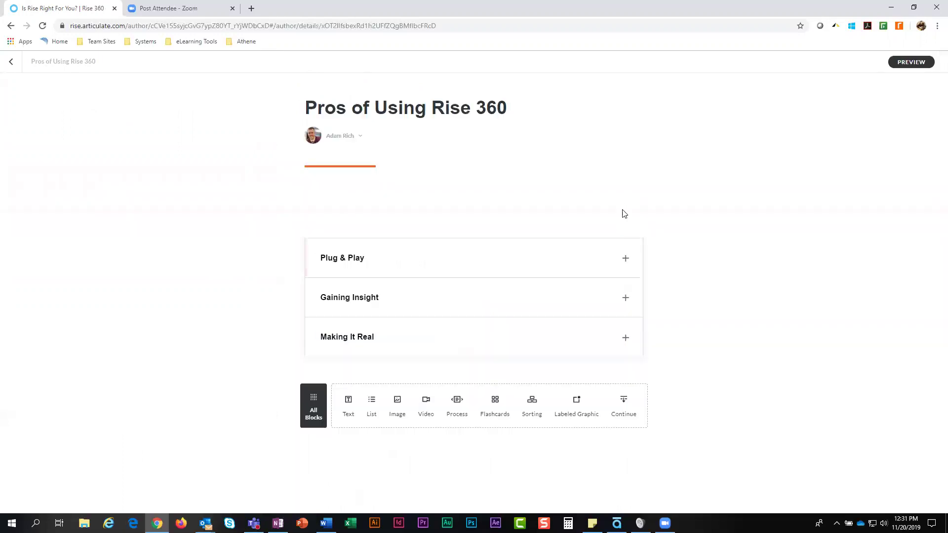
- Replace the title of the accordion's second item, "Gaining Insight", with "Consistency of Design"
left_click(625, 298)
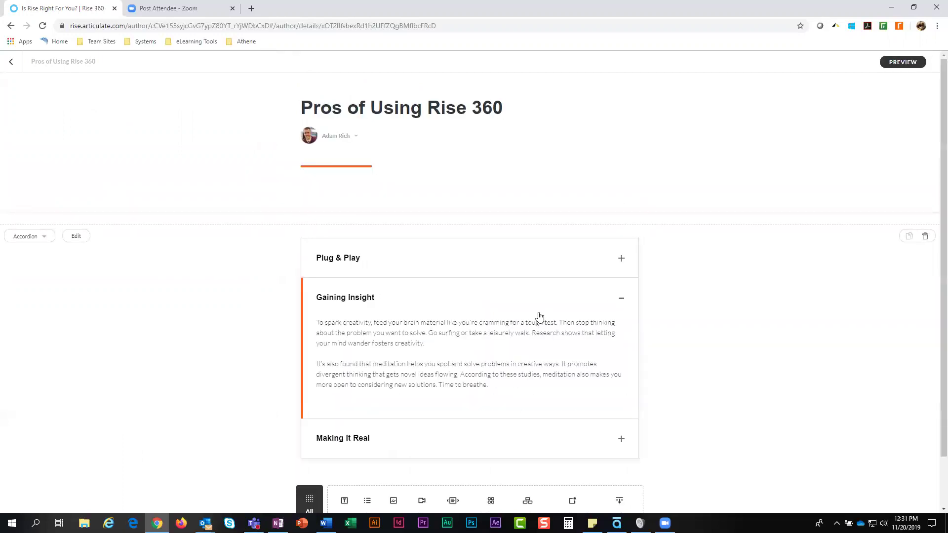
triple_click(365, 301)
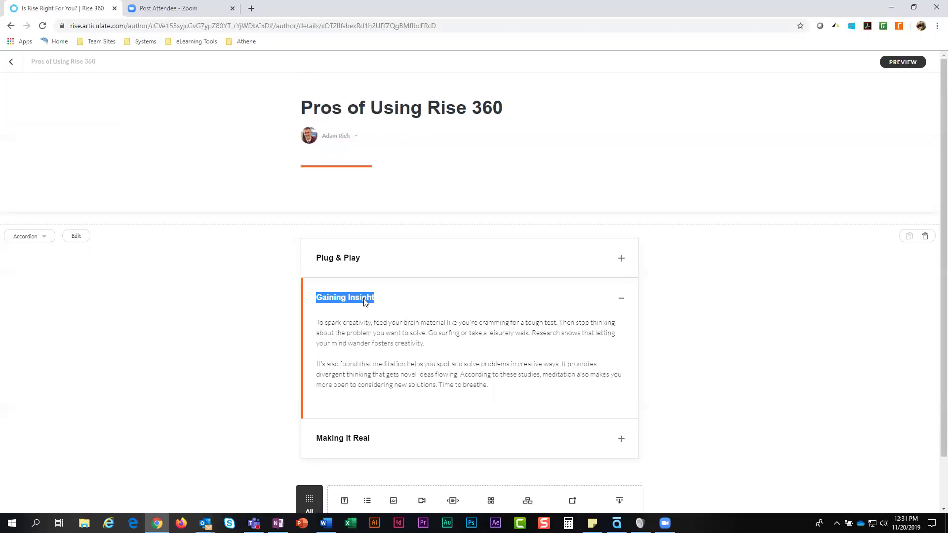
type("Cons")
key("BackSpace")
key("BackSpace")
key("BackSpace")
type("onsistency of ")
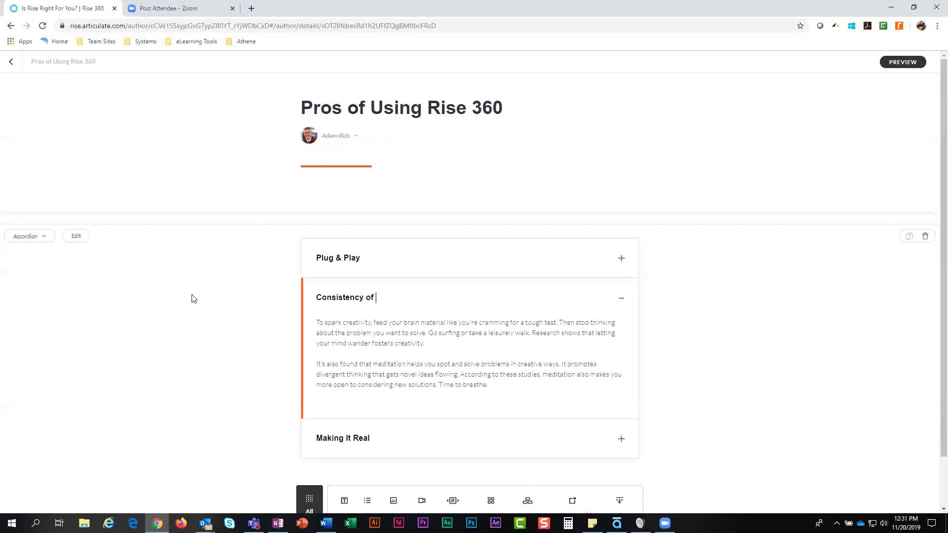
type("Design")
left_click(509, 364)
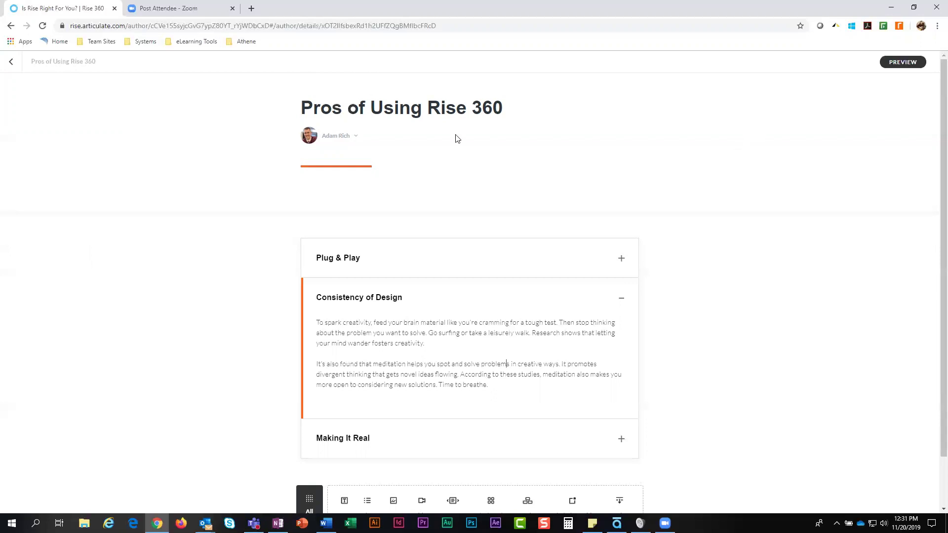
- Return to the course outline and review the logo, cover photo and font and color options in the course's theme settings
left_click(10, 62)
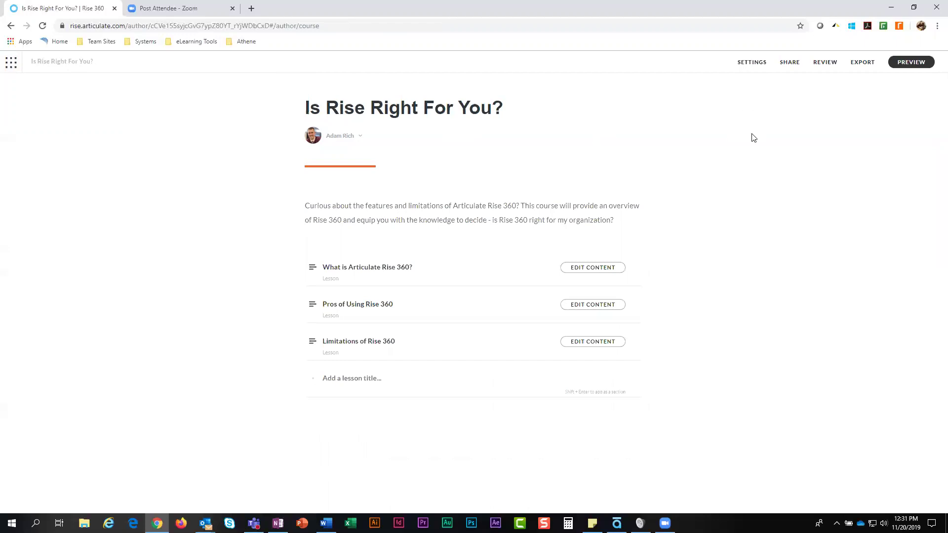
left_click(752, 62)
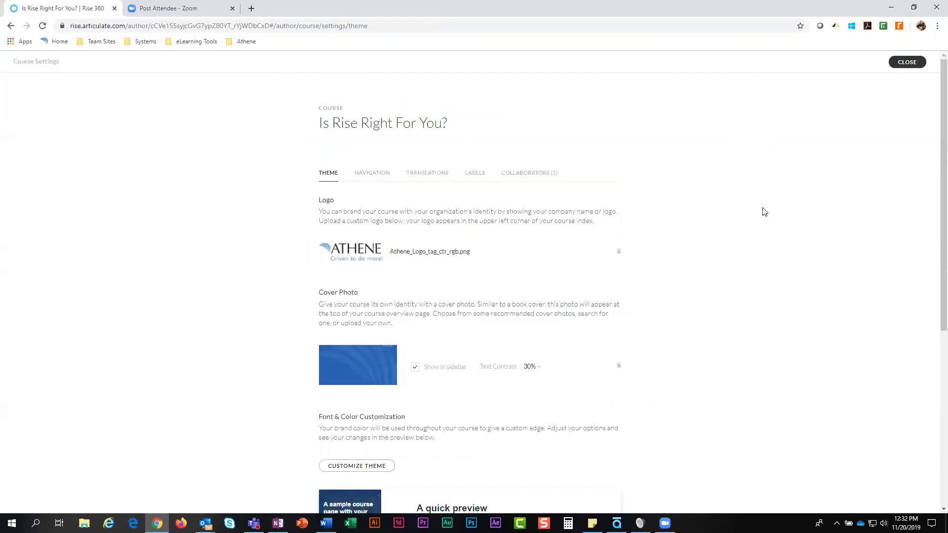
scroll(764, 212, "down", 1)
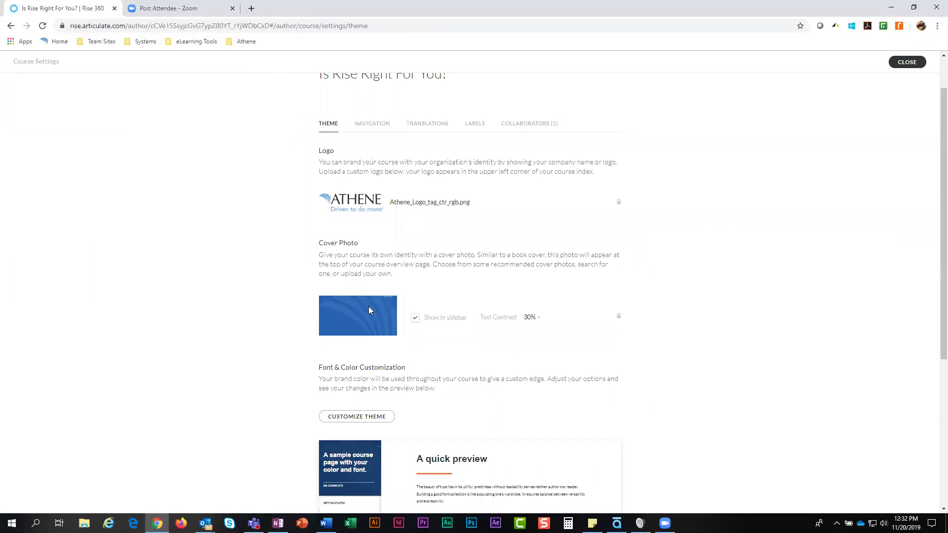
scroll(365, 316, "down", 3)
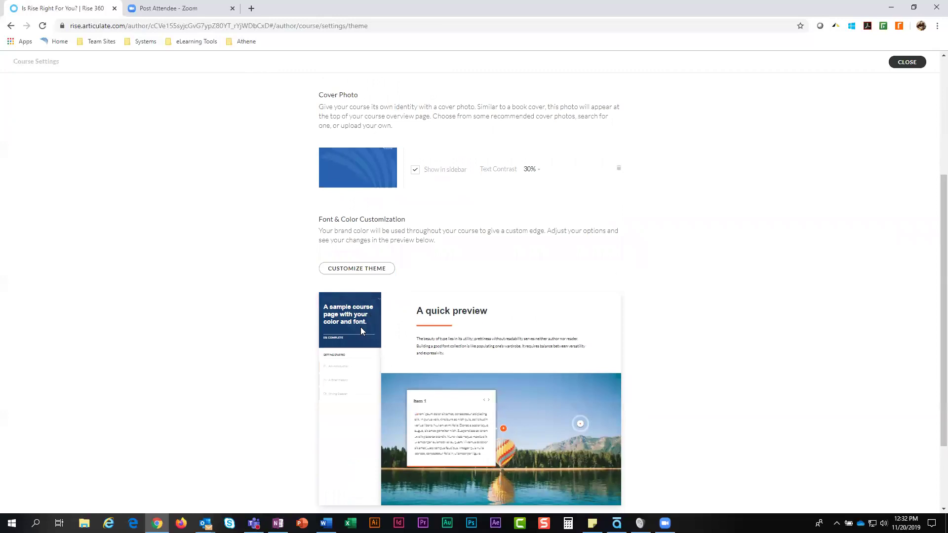
scroll(365, 320, "down", 1)
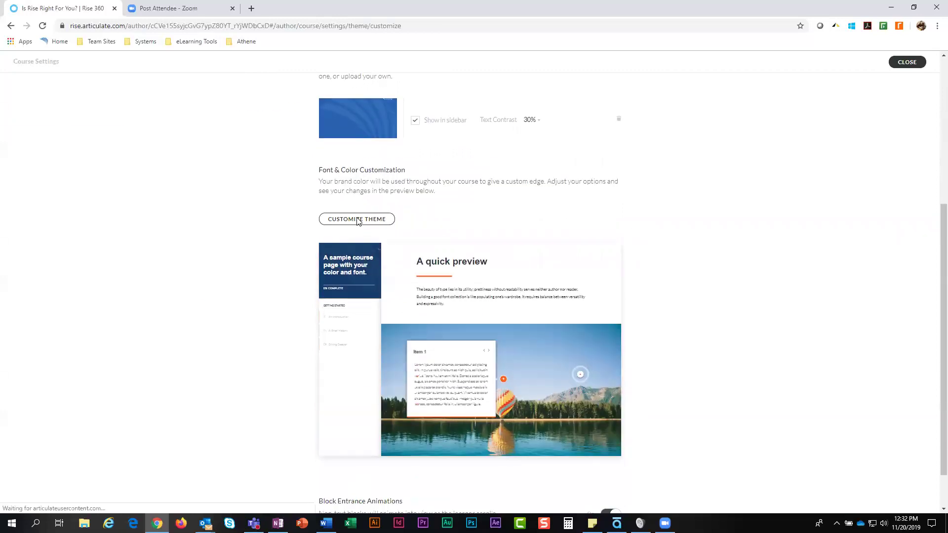
- Customize the theme by trying a custom accent color with hex value 5091cd
left_click(358, 218)
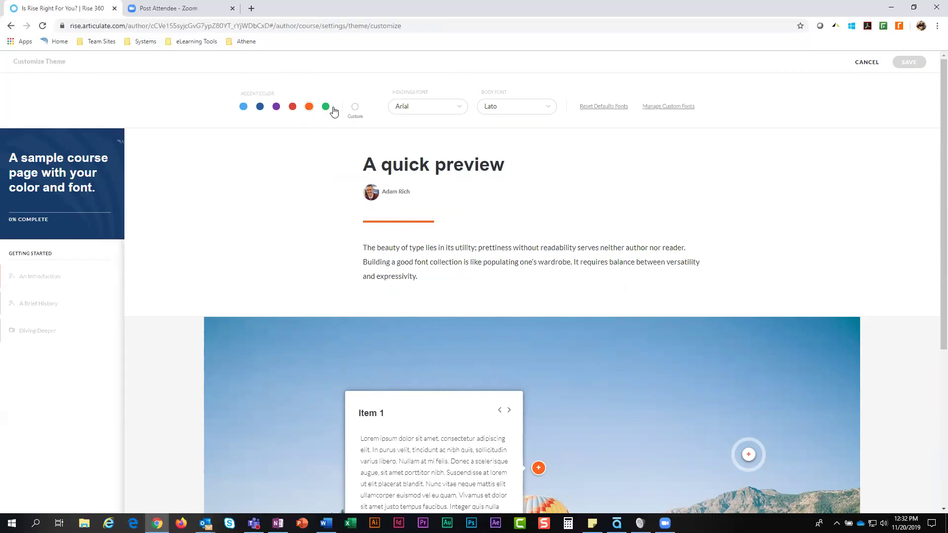
left_click(355, 107)
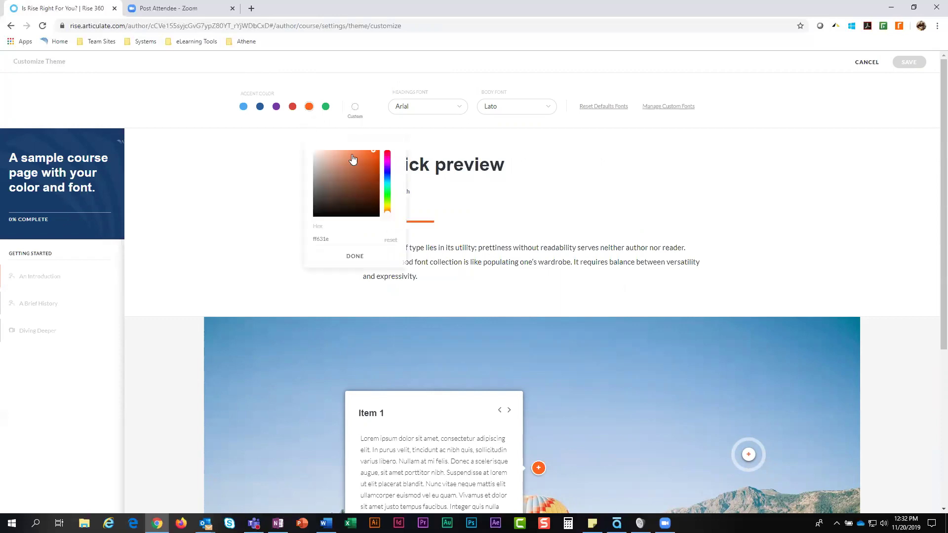
left_click(302, 239)
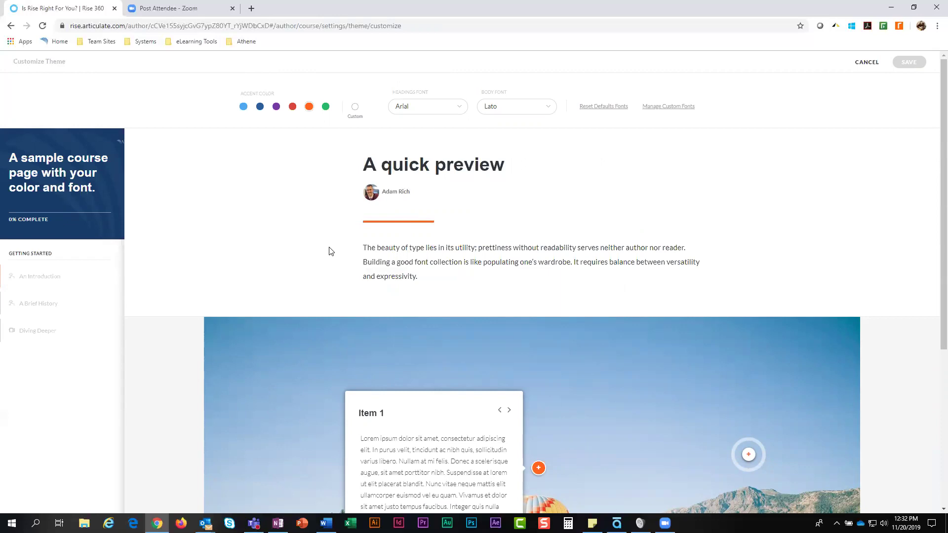
left_click(355, 106)
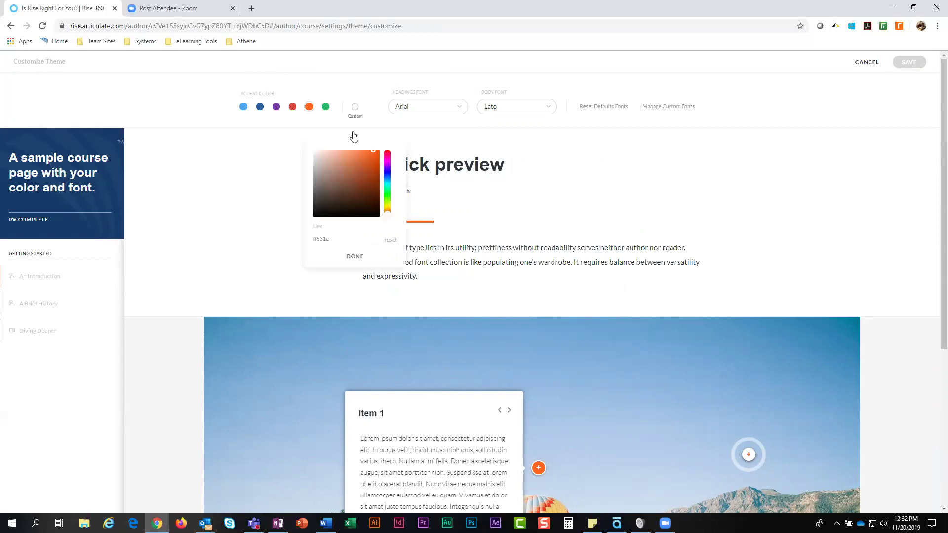
double_click(326, 238)
type("5091cd")
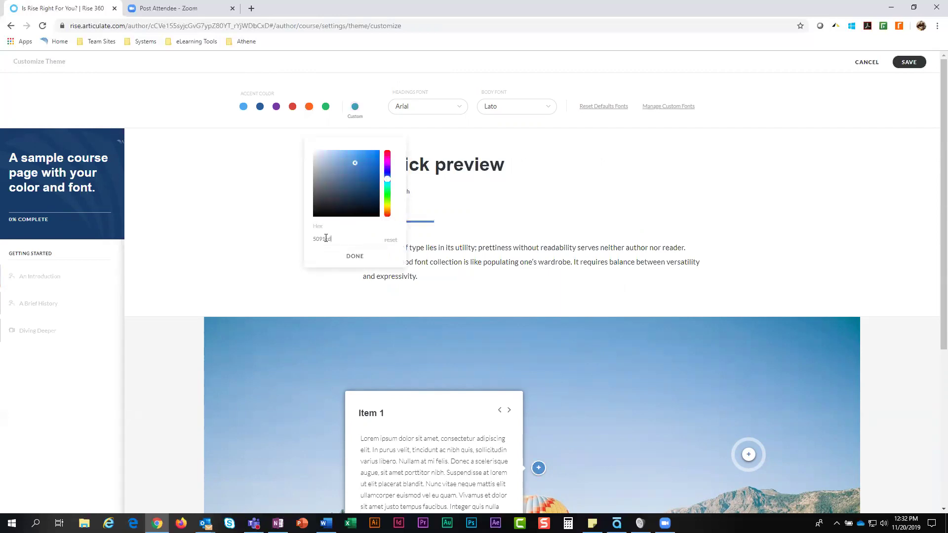
left_click(354, 257)
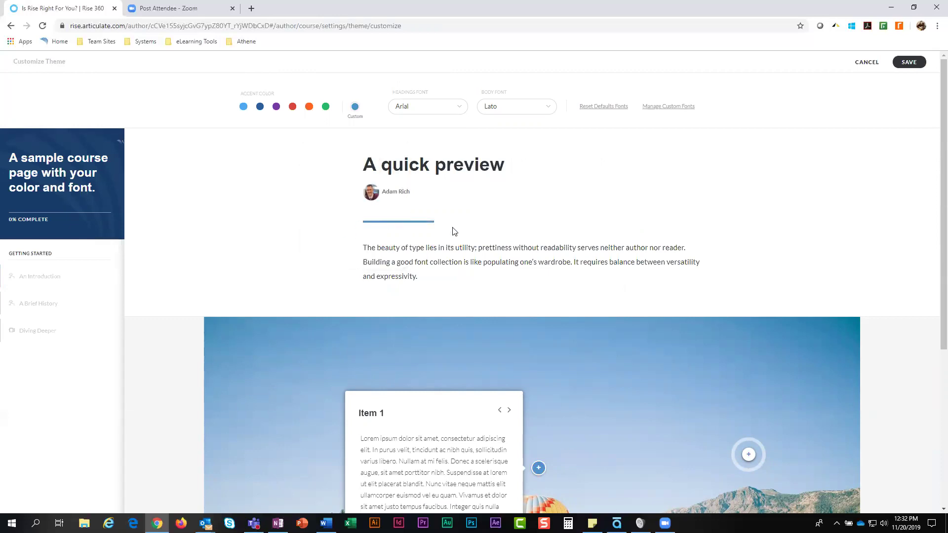
- View the heading and body font choices, discard the theme changes and close the course settings
left_click(456, 105)
left_click(456, 106)
left_click(507, 107)
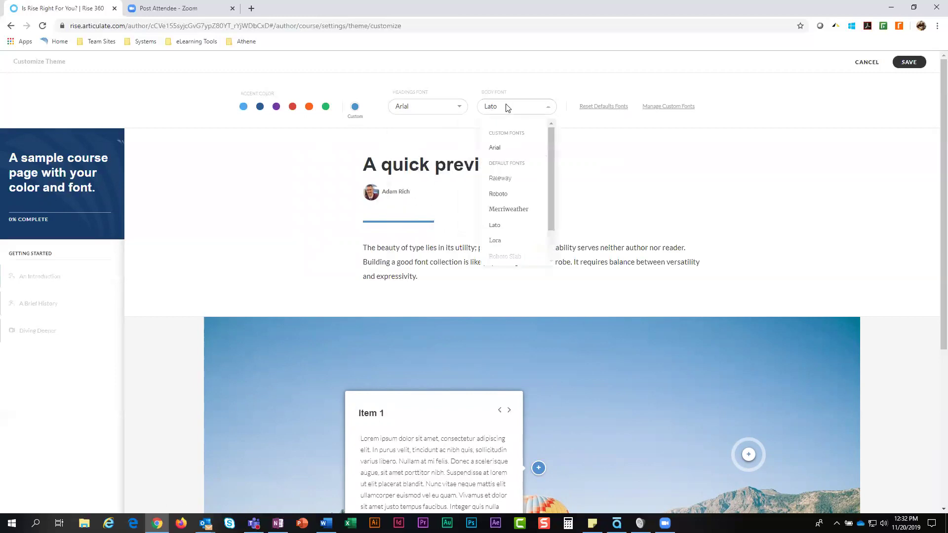
left_click(673, 157)
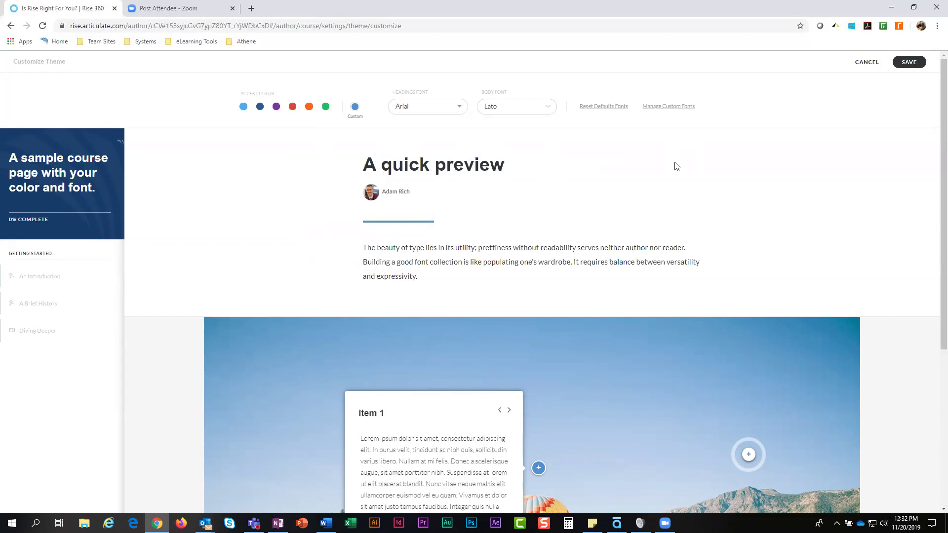
left_click(865, 65)
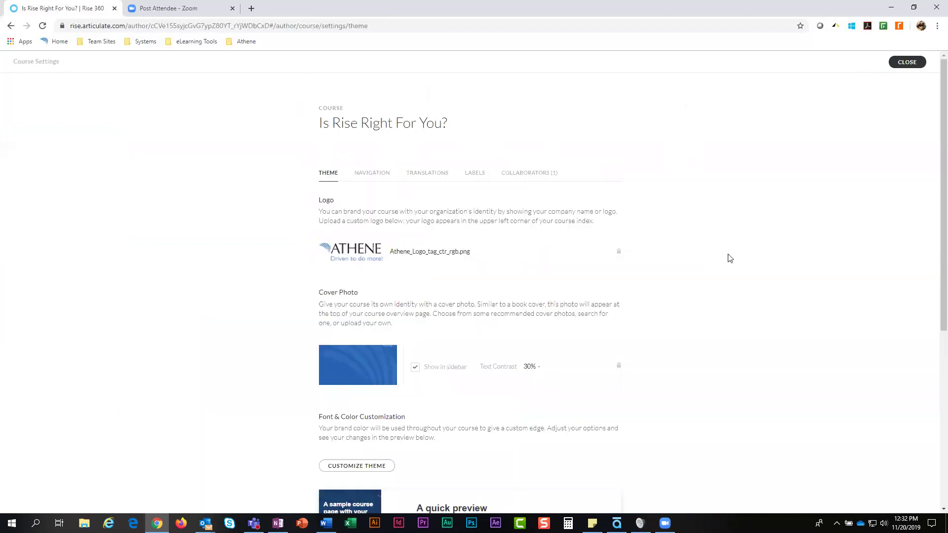
left_click(908, 63)
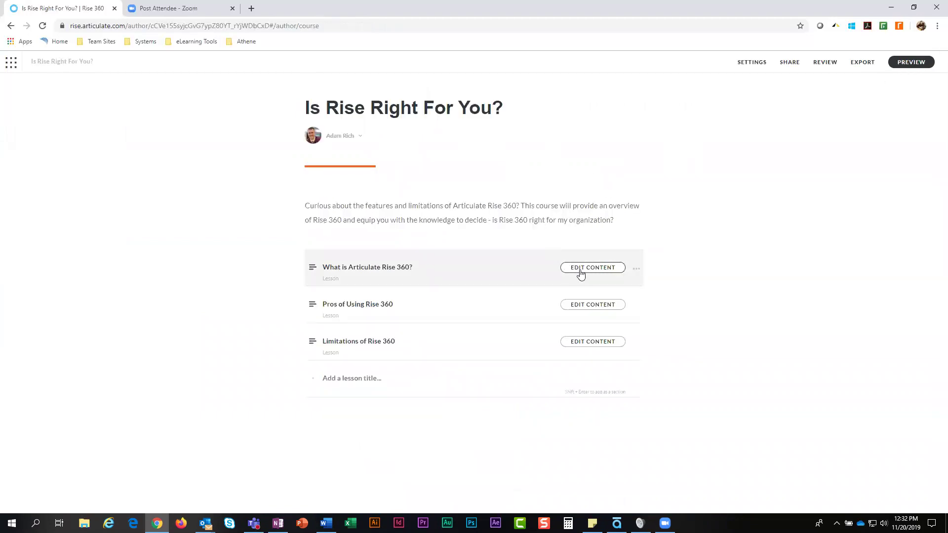
- Reopen the Pros of Using Rise 360 lesson, view the block templates in the block library, and close the library
left_click(584, 307)
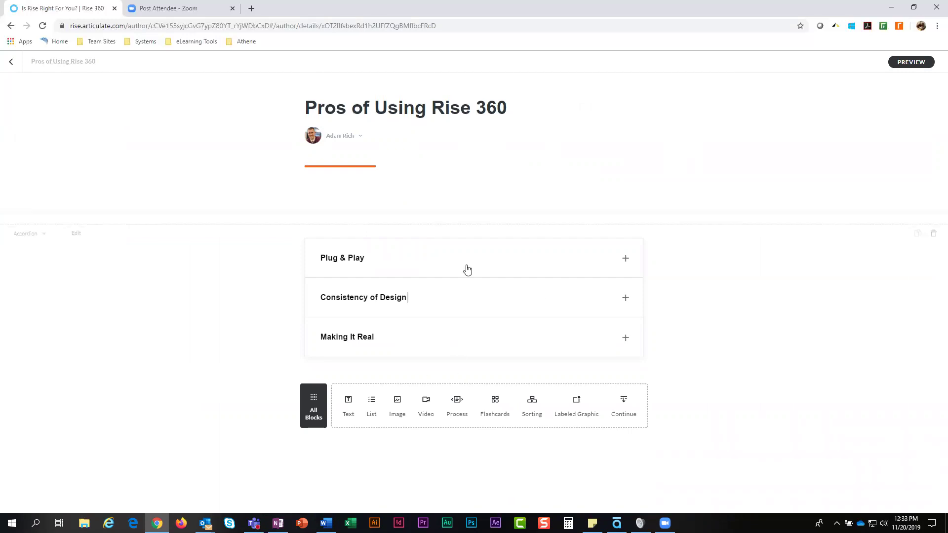
left_click(474, 225)
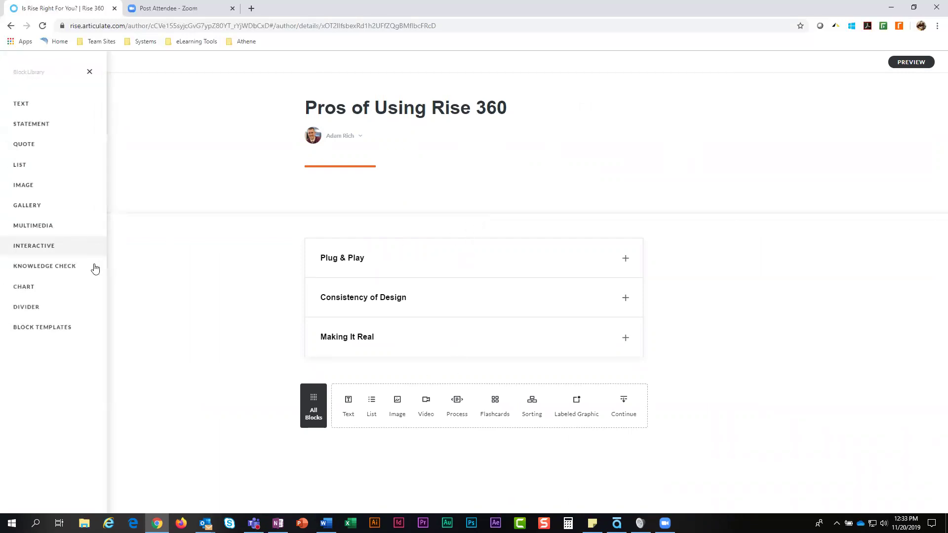
left_click(58, 327)
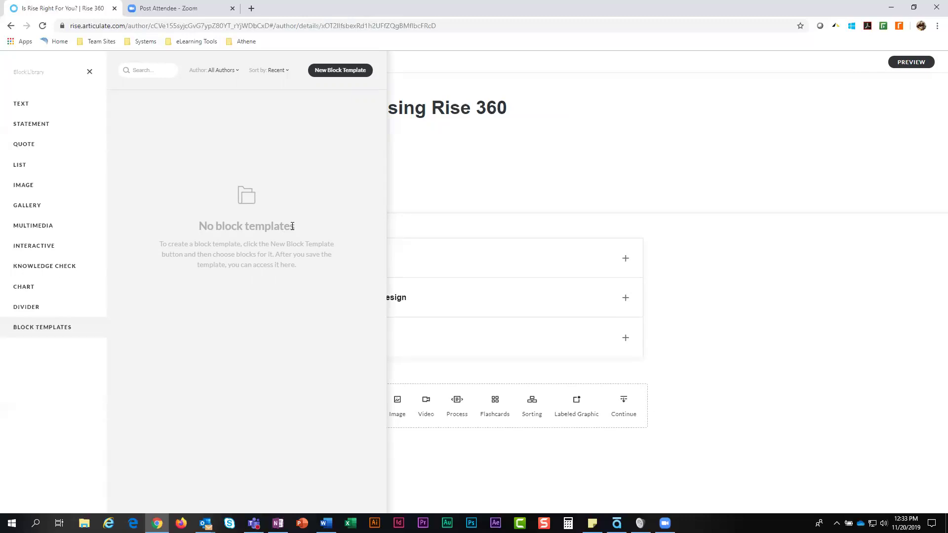
left_click(429, 219)
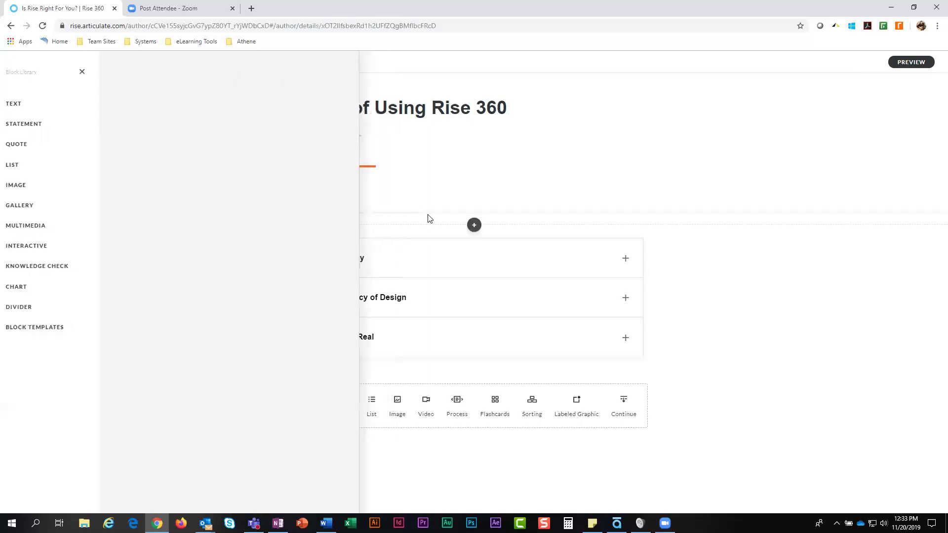
- Replace the title of the accordion's third item, "Making It Real", with "Responsive"
key("alt+Tab")
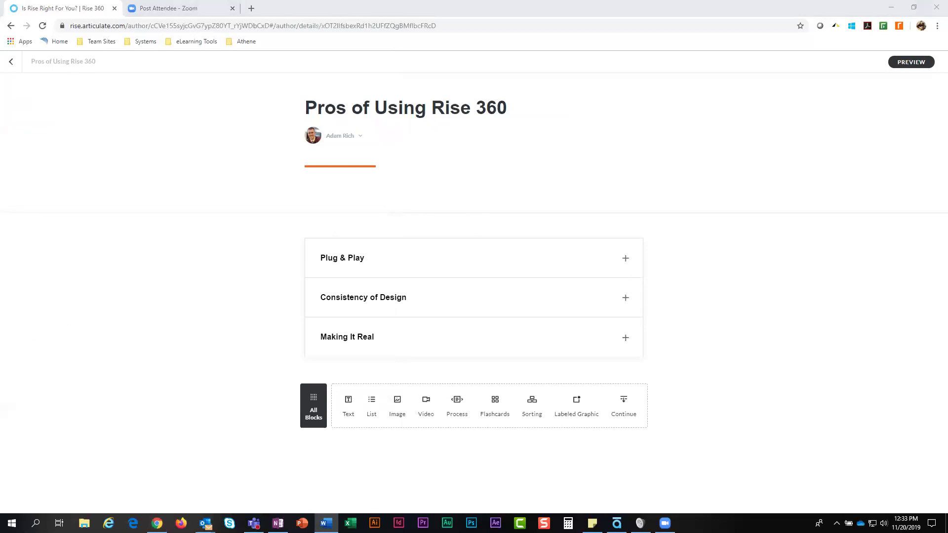
left_click_drag(385, 340, 279, 347)
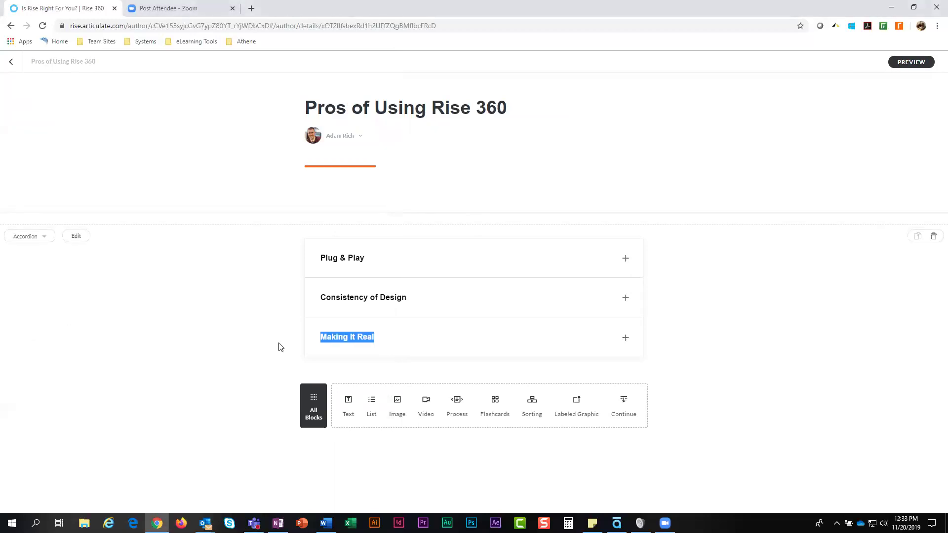
type("Responsive")
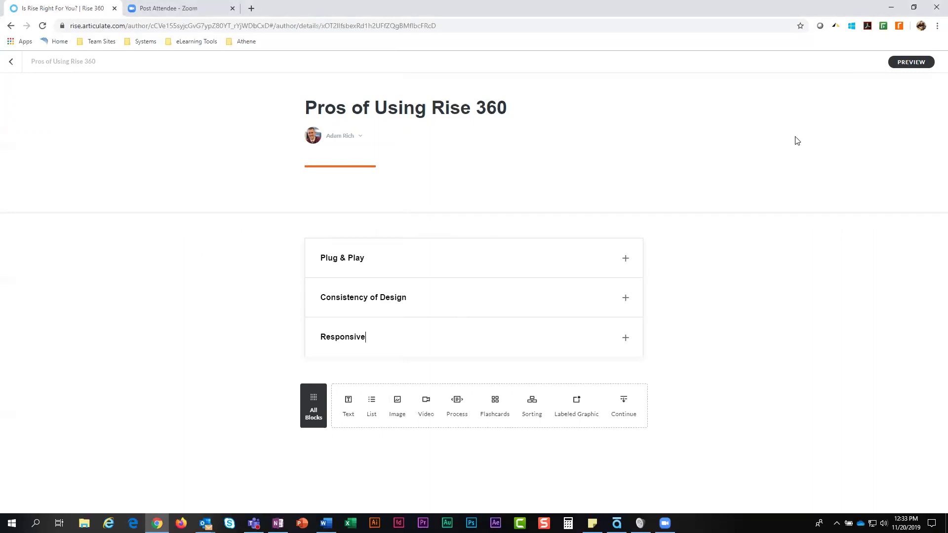
- Preview the lesson at desktop size, expanding and collapsing the Plug & Play item
left_click(910, 62)
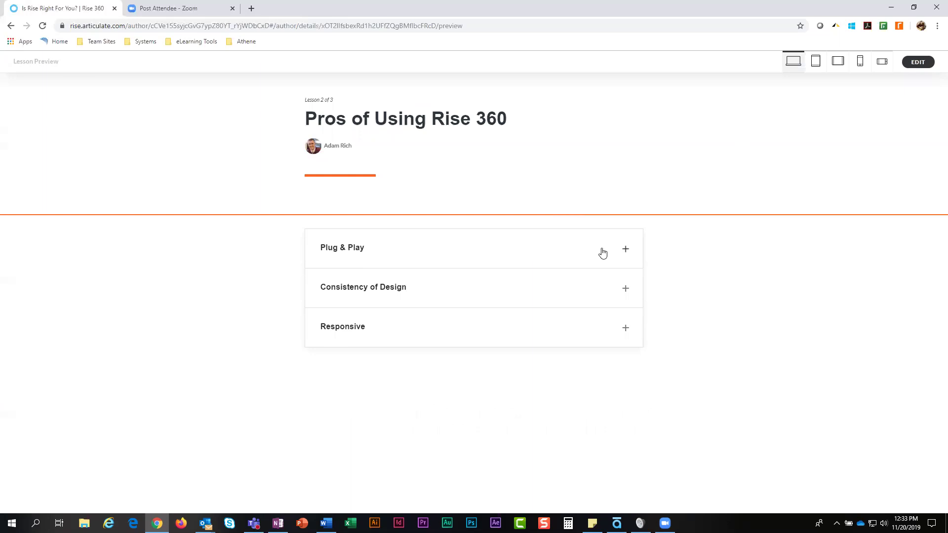
left_click(432, 251)
left_click(432, 252)
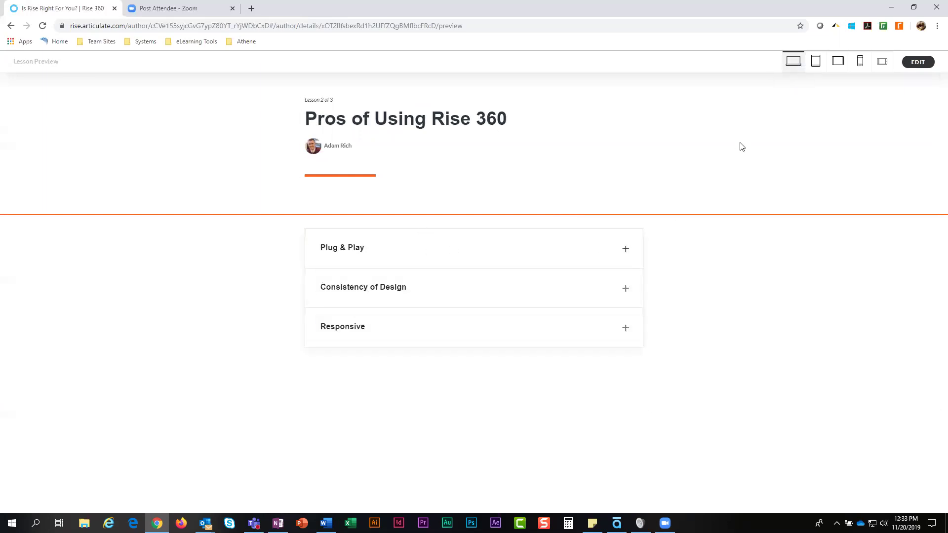
- Preview the lesson in Tablet Portrait, examine the expanded Plug & Play item with its video, and collapse it
left_click(815, 61)
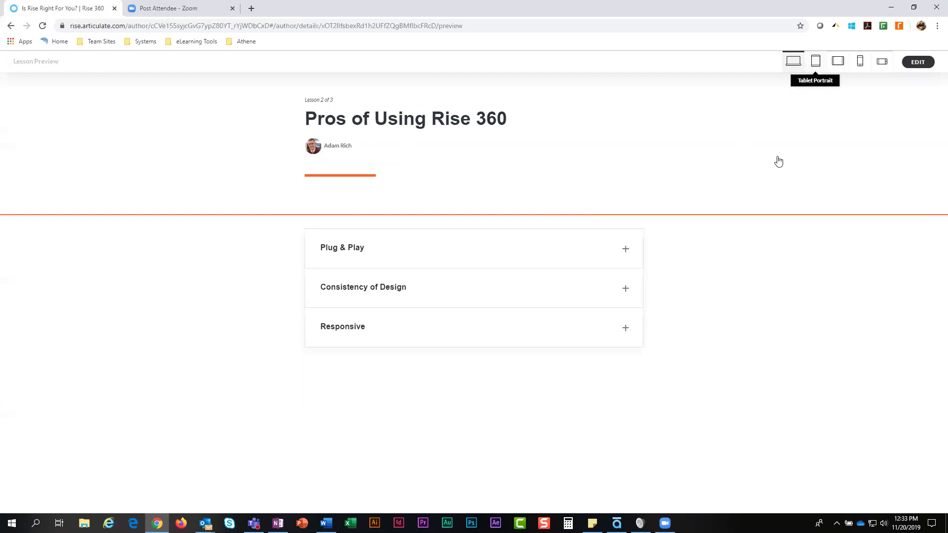
left_click(553, 247)
left_click(551, 246)
left_click(554, 246)
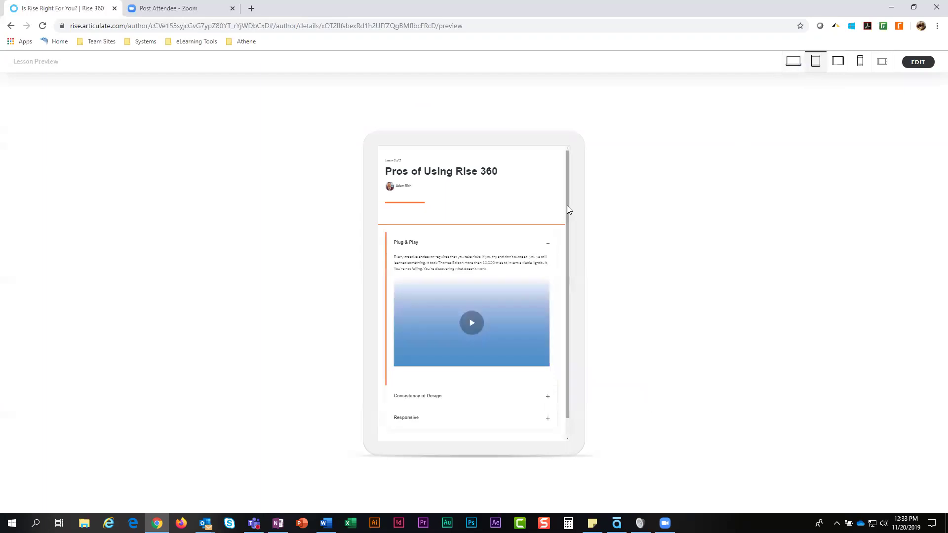
scroll(568, 222, "down", 1)
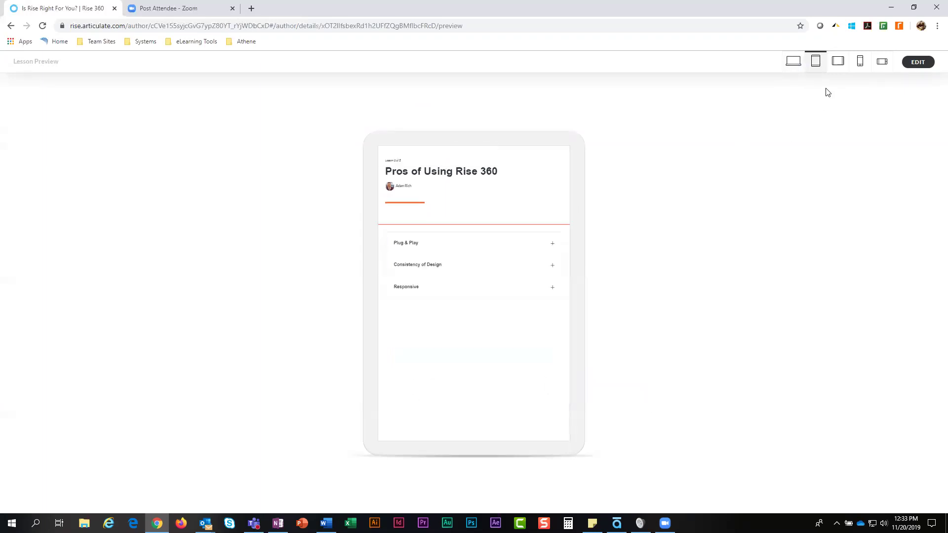
- Check the lesson in the mobile portrait preview, switch back to the desktop view, and return to editing
left_click(869, 64)
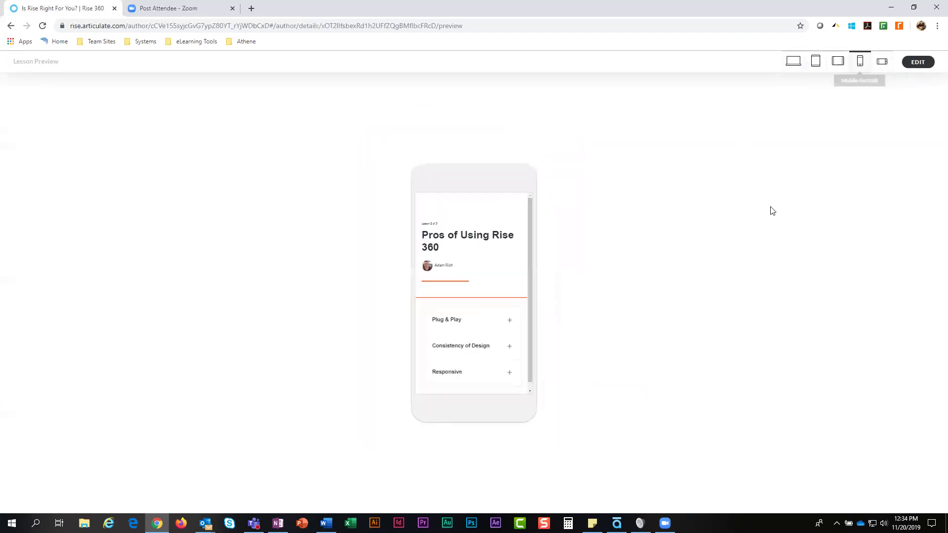
scroll(530, 219, "down", 1)
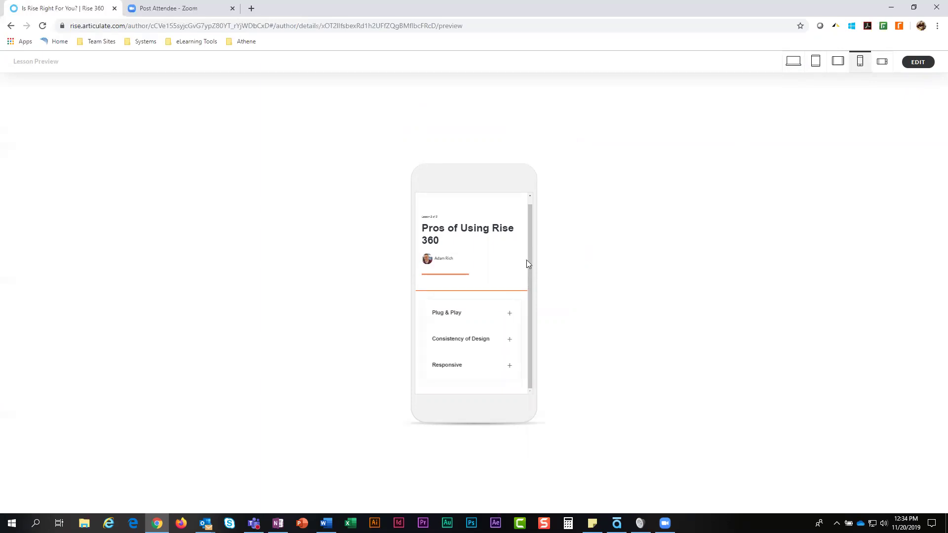
left_click(794, 62)
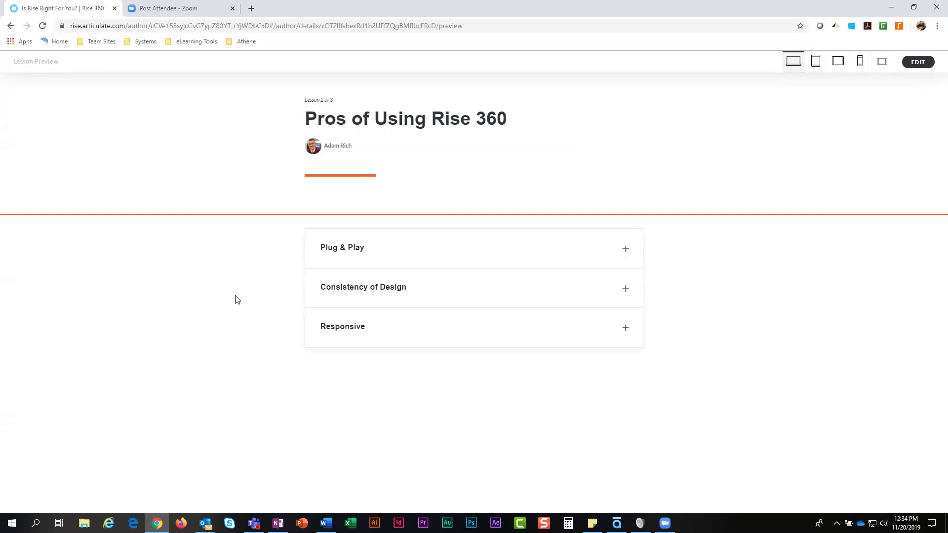
left_click(916, 63)
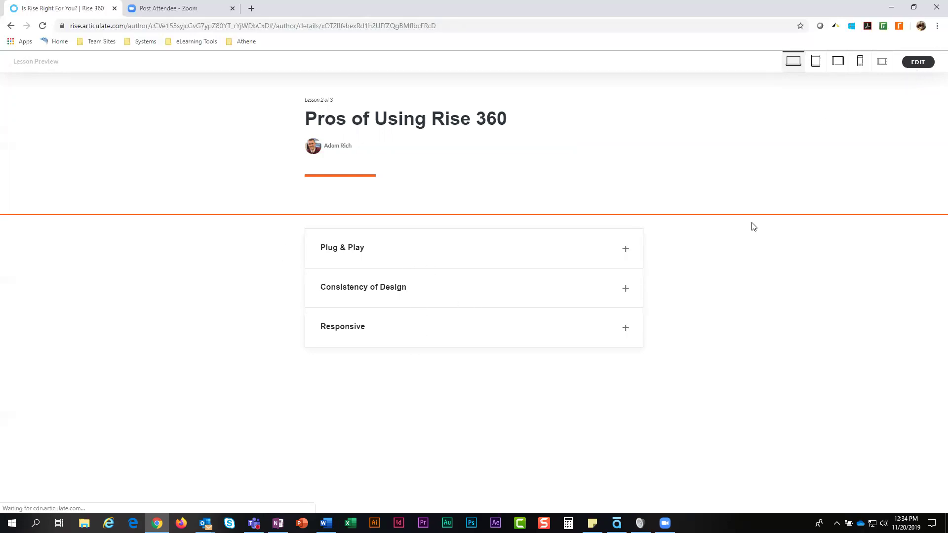
- Add a fourth item titled "Rapid Development" to the Pros lesson's accordion and finish editing the block
left_click(79, 238)
scroll(105, 223, "down", 7)
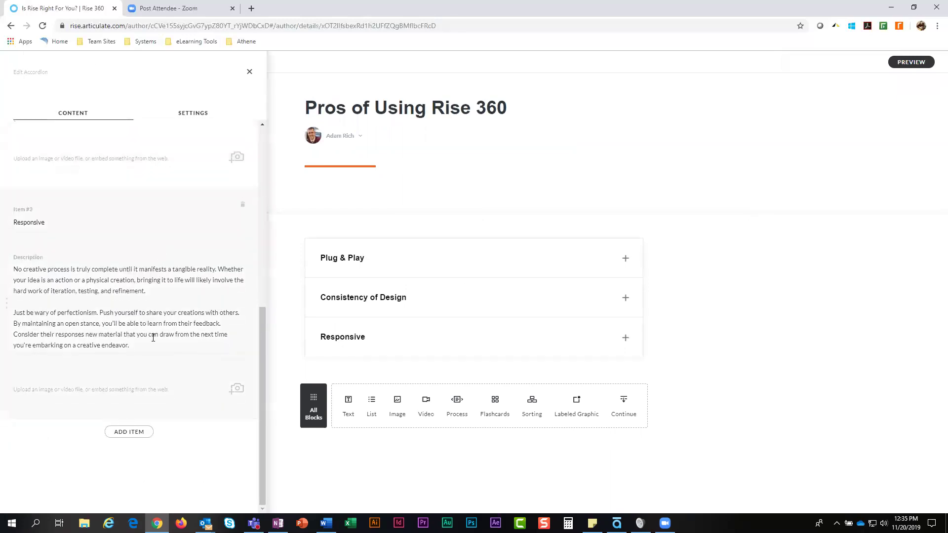
left_click(127, 430)
scroll(93, 423, "down", 3)
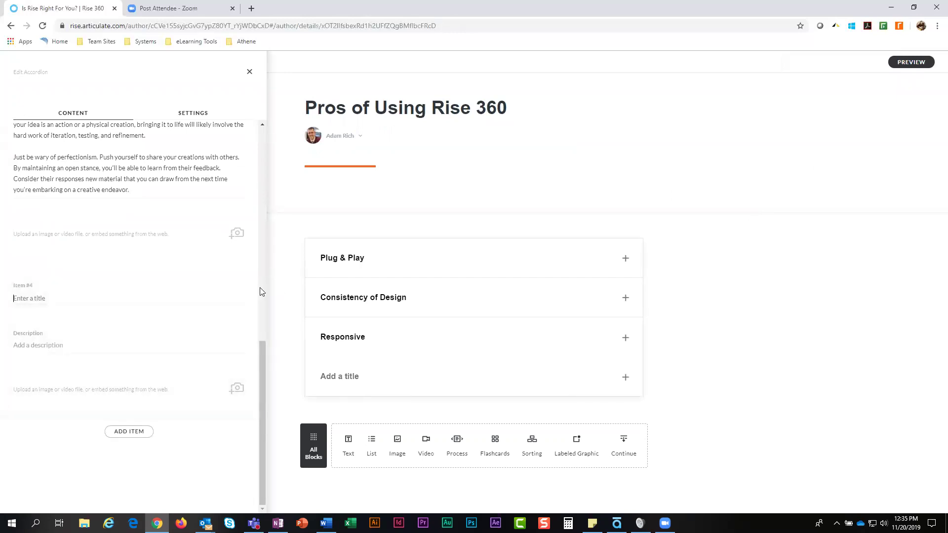
type("Rapid Development")
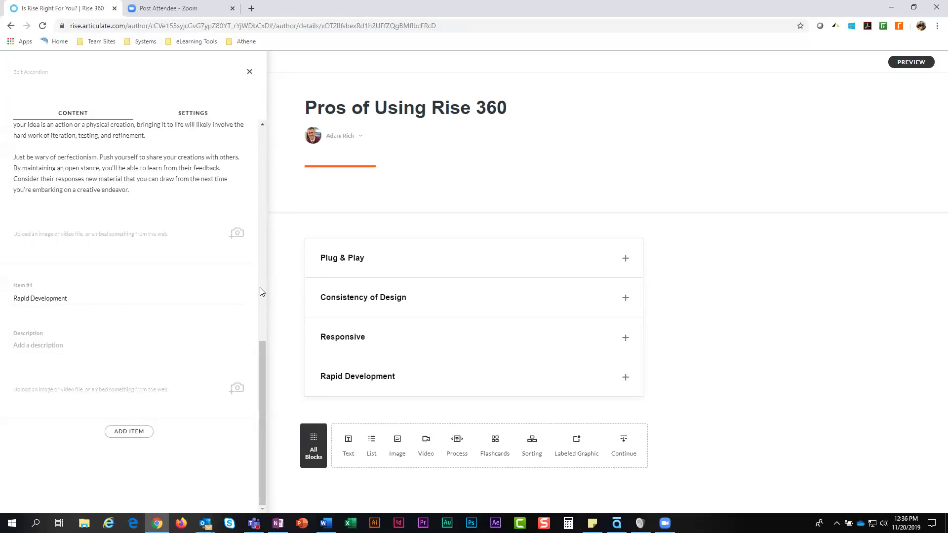
left_click(286, 270)
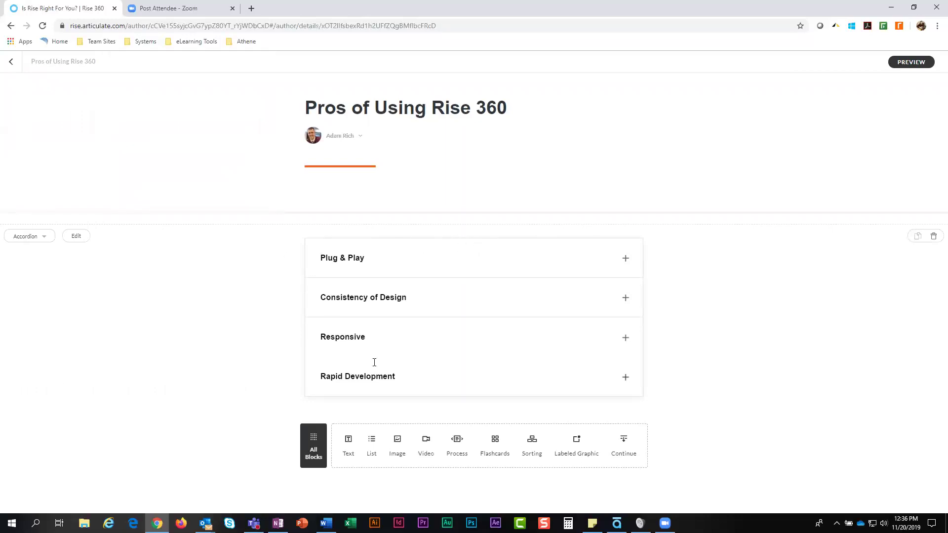
- Insert a Storyline interactive block below the accordion and load the Spinning Wheel Game into it from Review 360
left_click(312, 436)
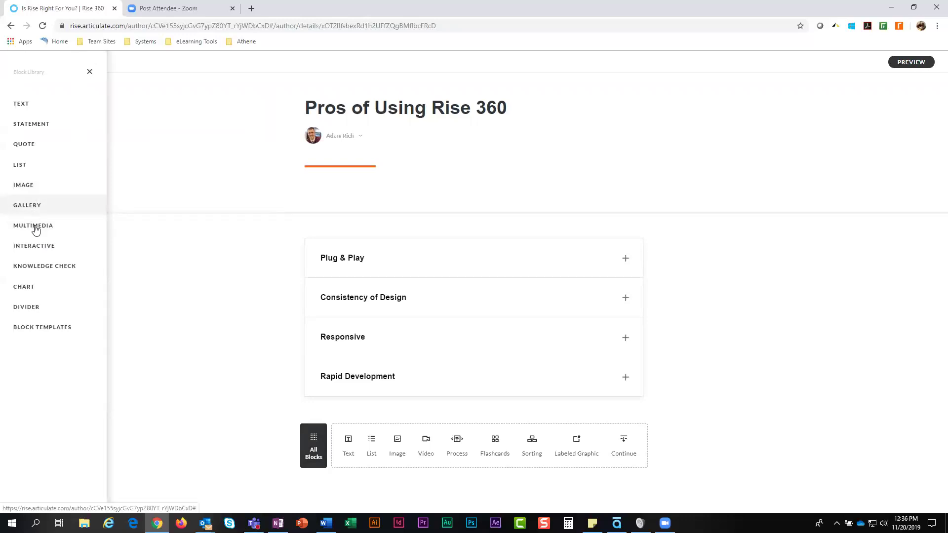
left_click(57, 244)
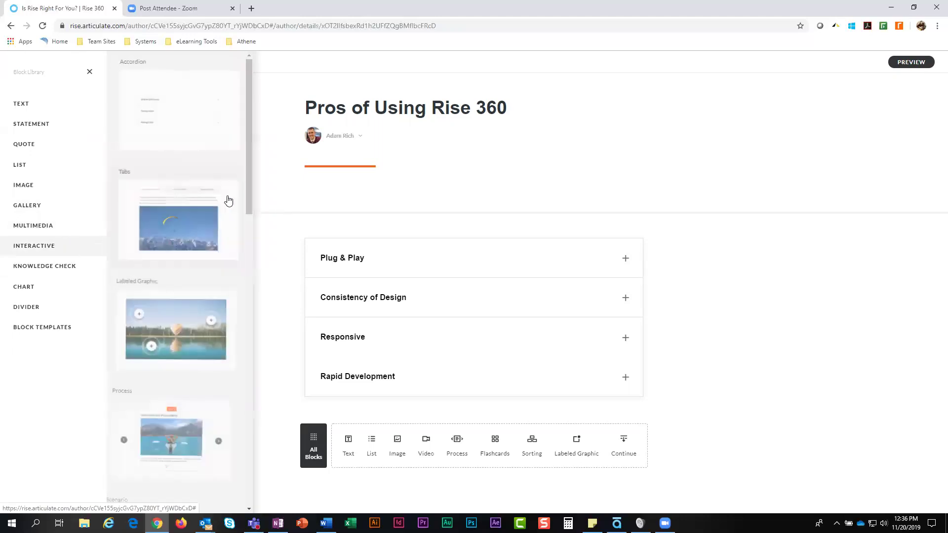
scroll(192, 225, "down", 2)
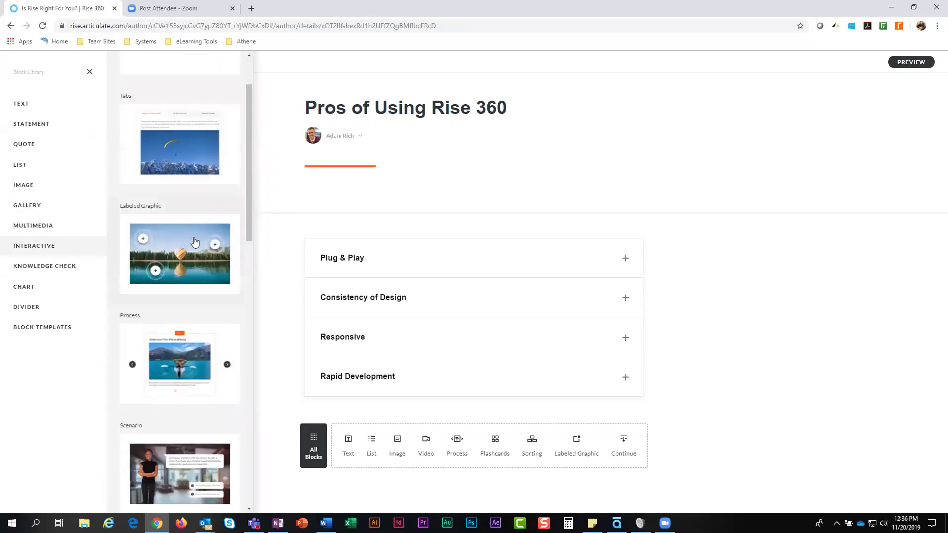
left_click_drag(249, 217, 229, 253)
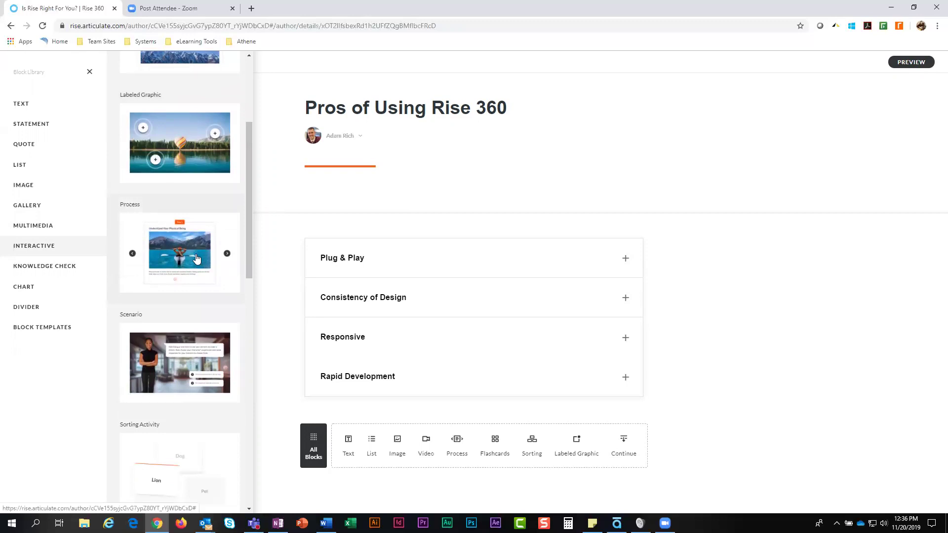
scroll(195, 296, "down", 12)
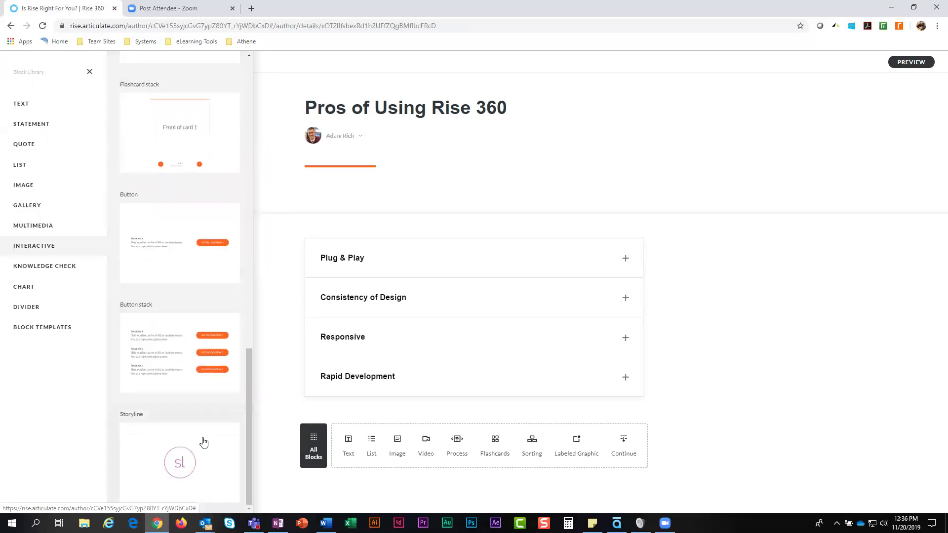
left_click(203, 442)
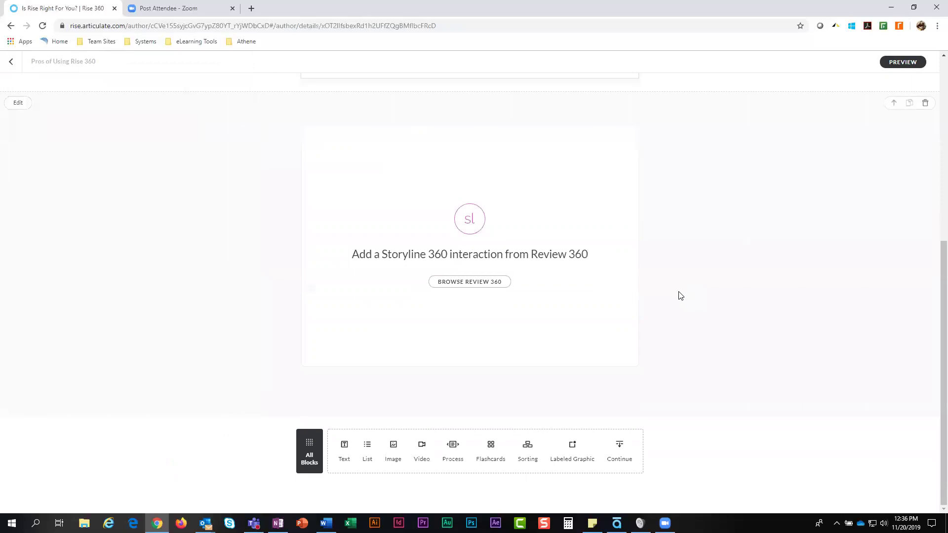
left_click(487, 286)
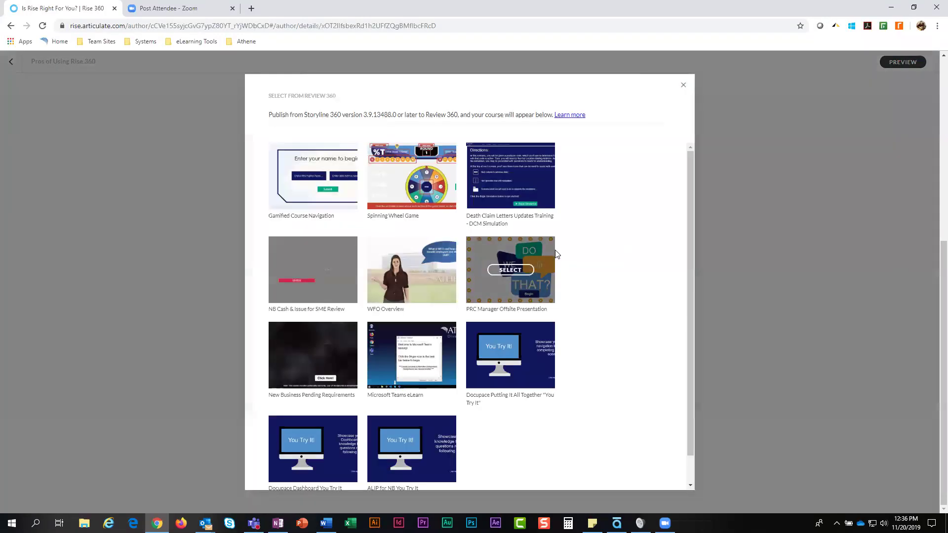
left_click(412, 176)
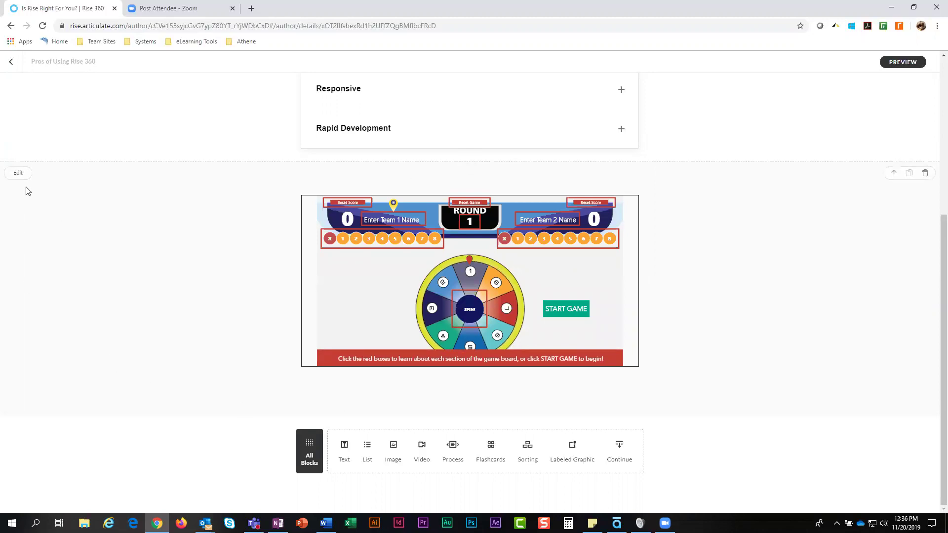
- Set the Storyline block's width to Full Width and close its settings
left_click(21, 179)
left_click(217, 112)
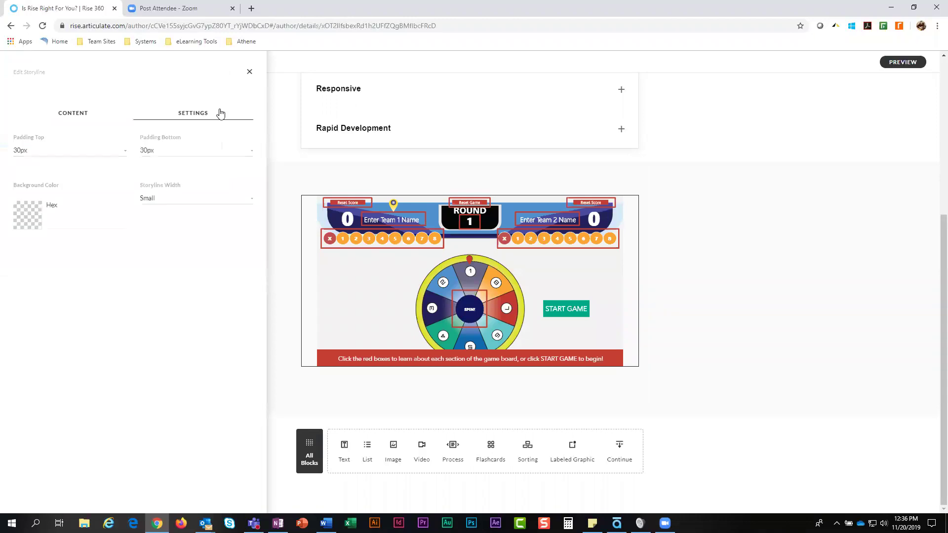
left_click(194, 199)
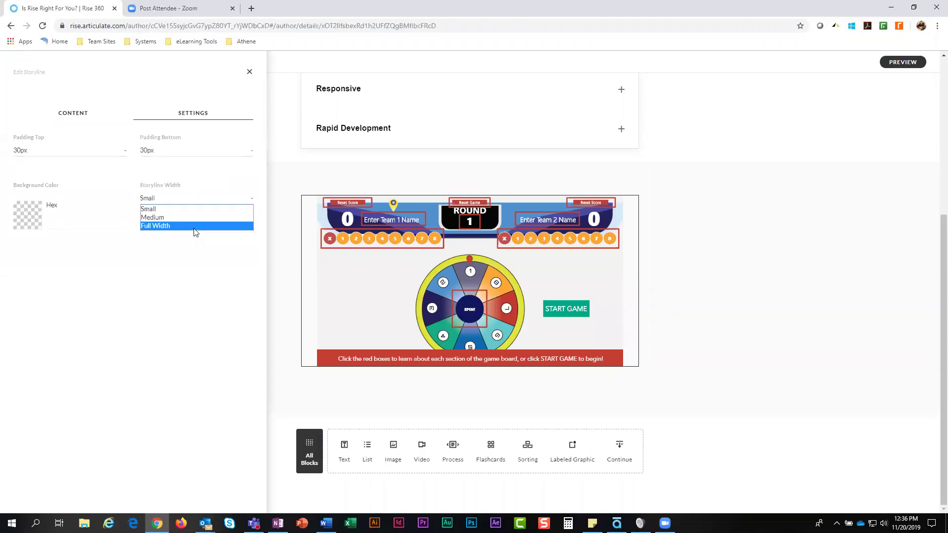
left_click(195, 226)
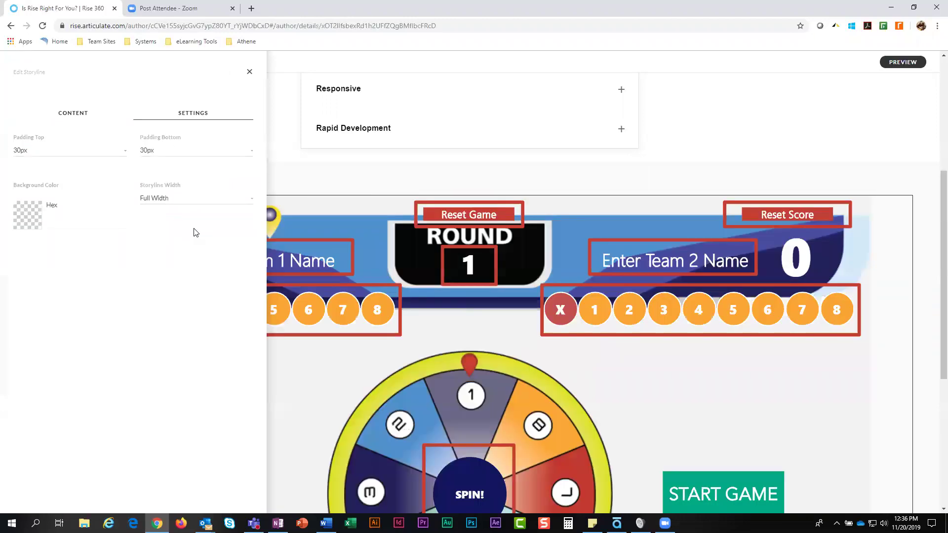
left_click(249, 72)
- Try out the embedded Spinning Wheel Game by starting it, spinning the wheel and awarding points to Team 1
scroll(741, 198, "down", 2)
left_click(743, 410)
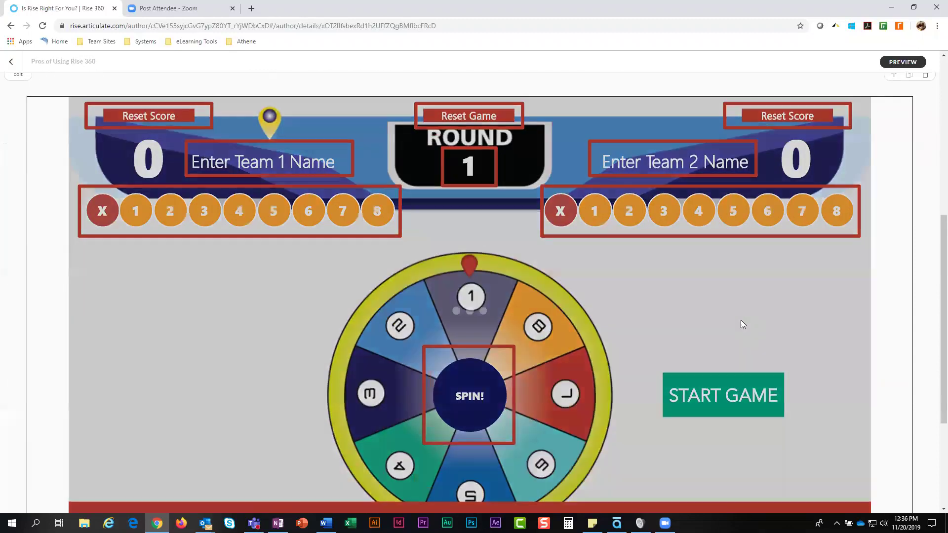
scroll(770, 306, "down", 1)
left_click(474, 370)
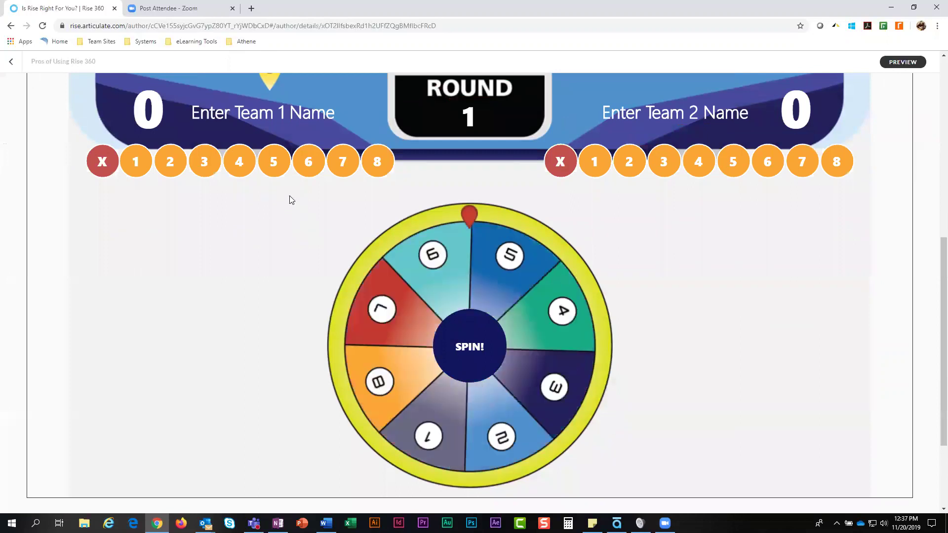
left_click(273, 161)
left_click(340, 164)
left_click(339, 164)
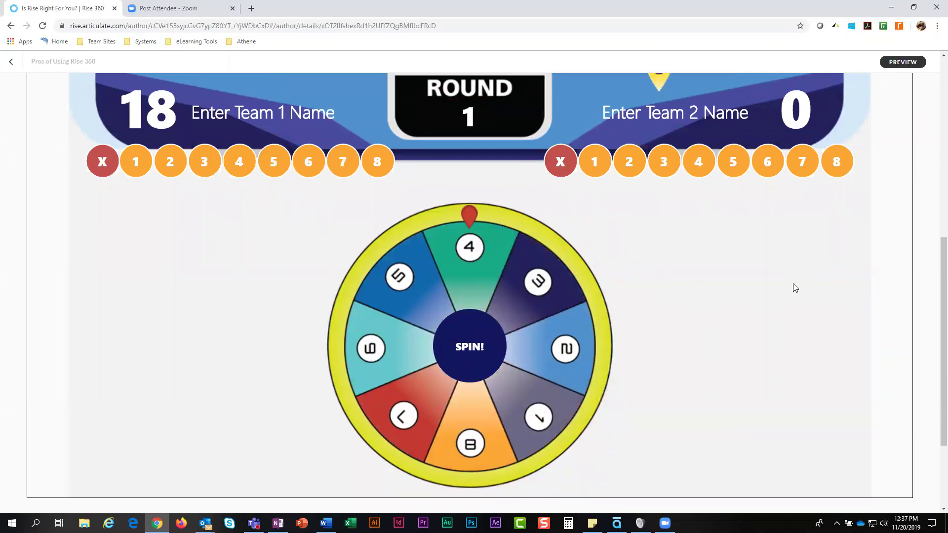
scroll(795, 288, "up", 8)
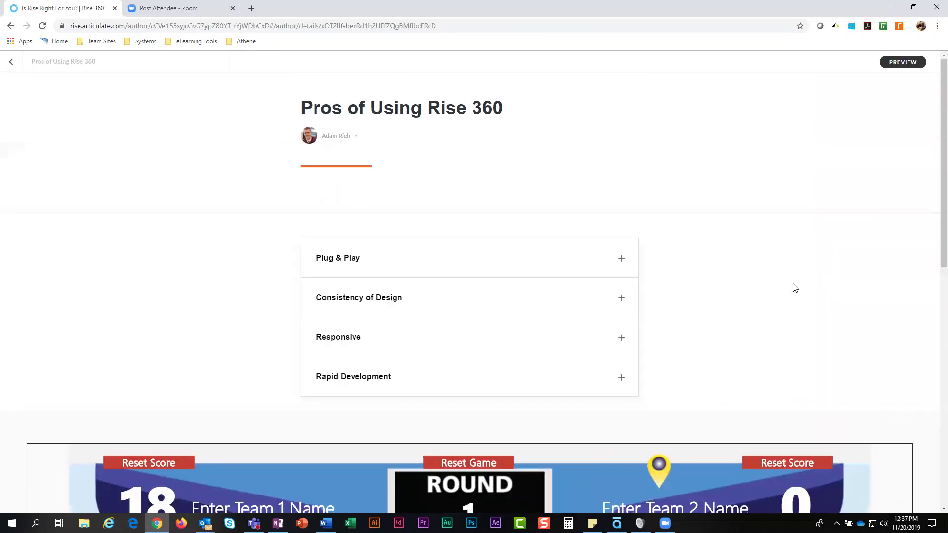
mouse_move(793, 289)
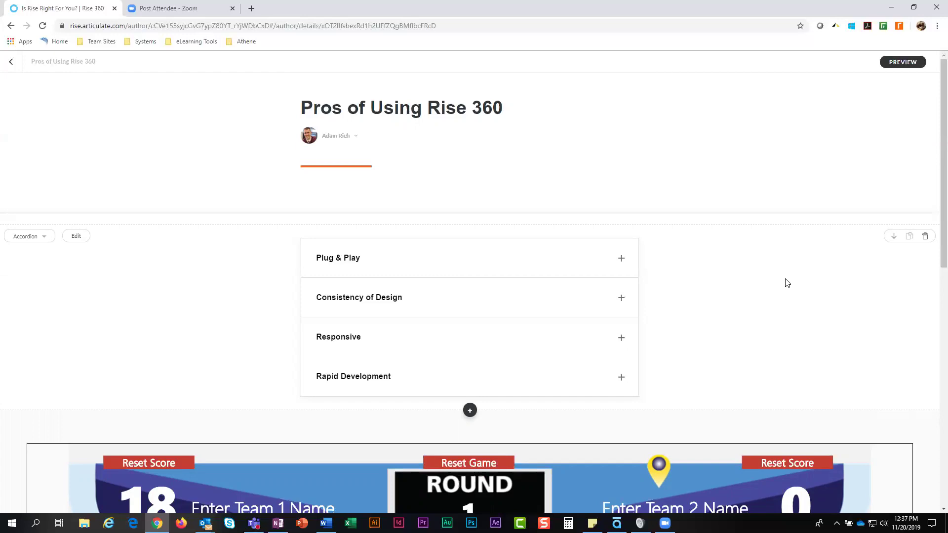
- Open the Limitations of Rise 360 lesson, flip the Customization, Navigation and Quizzing flashcards, and return to the course outline
left_click(11, 62)
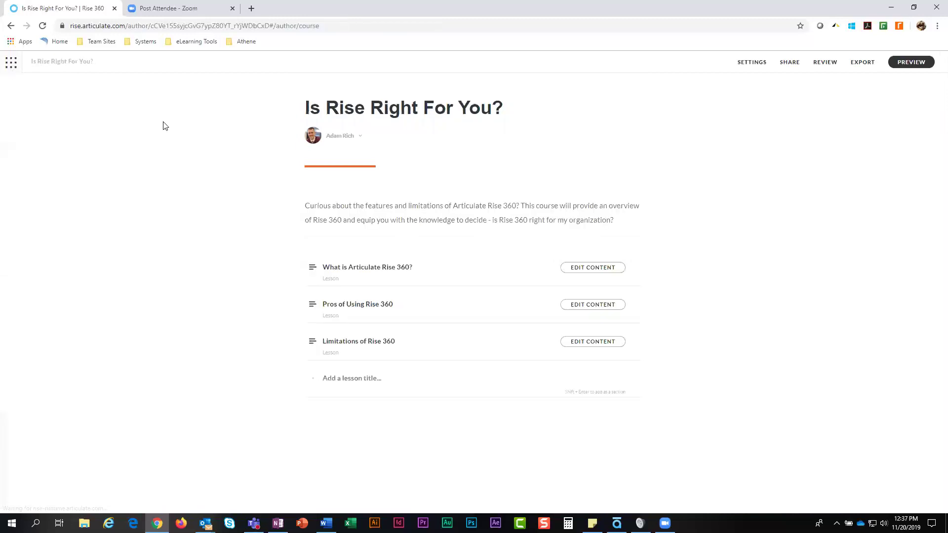
left_click(582, 351)
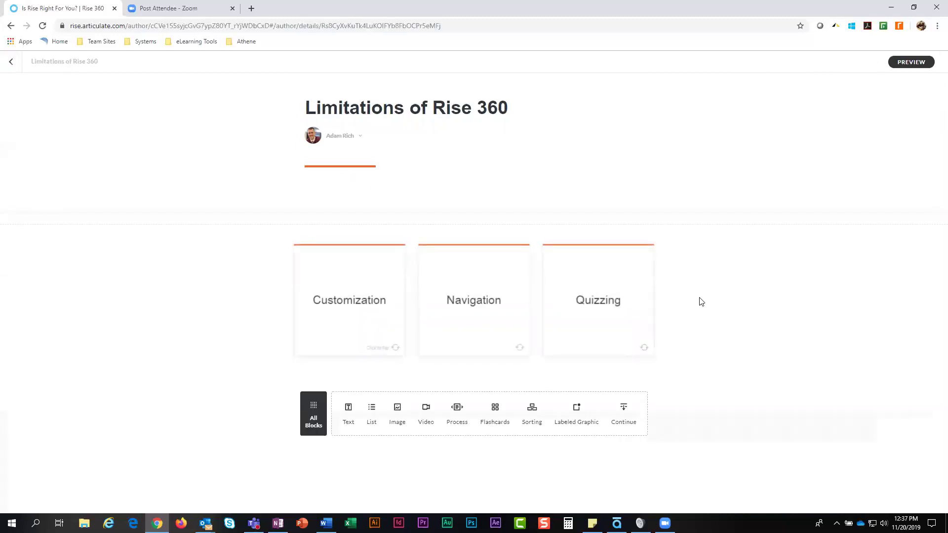
mouse_move(387, 300)
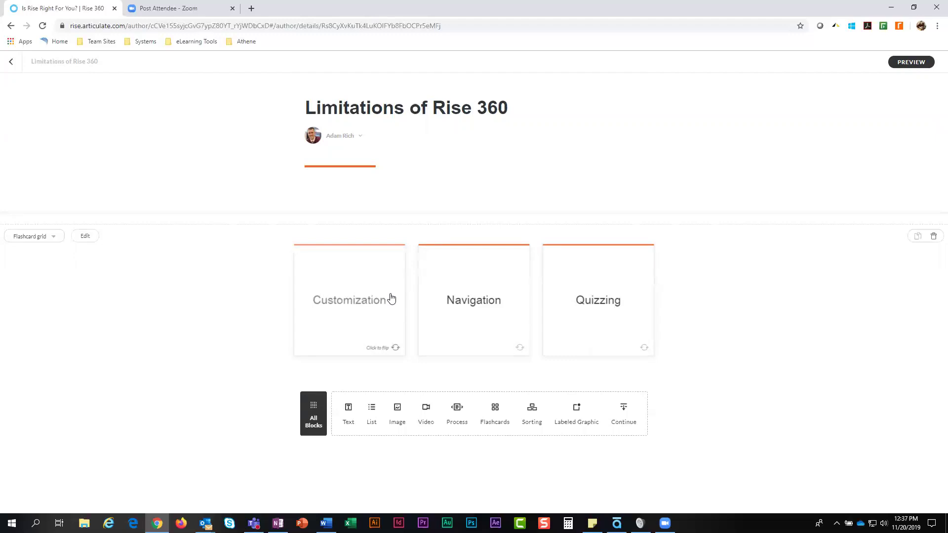
left_click(391, 298)
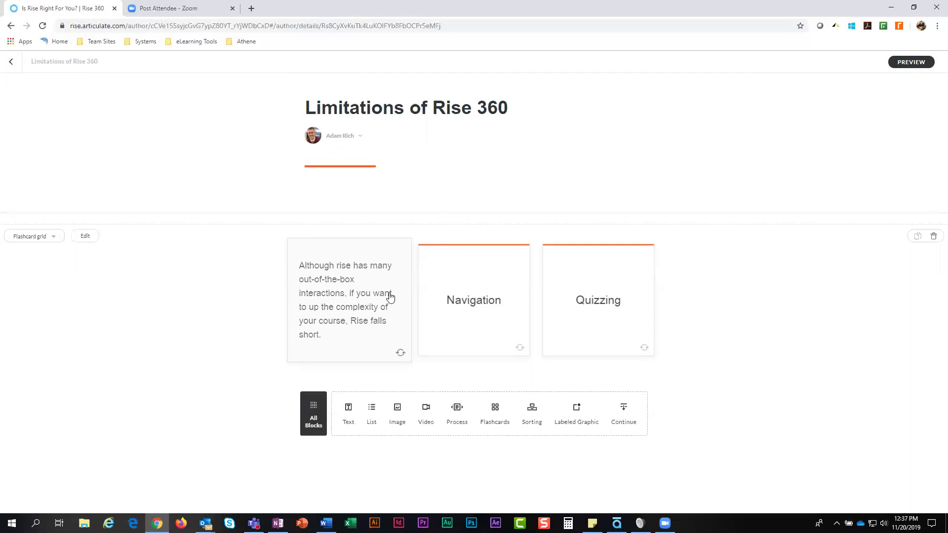
left_click(444, 296)
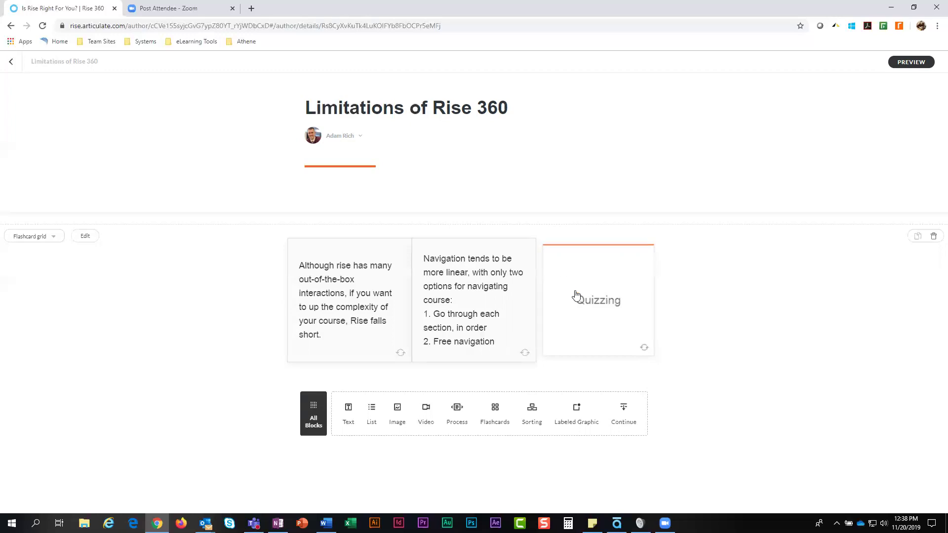
left_click(627, 315)
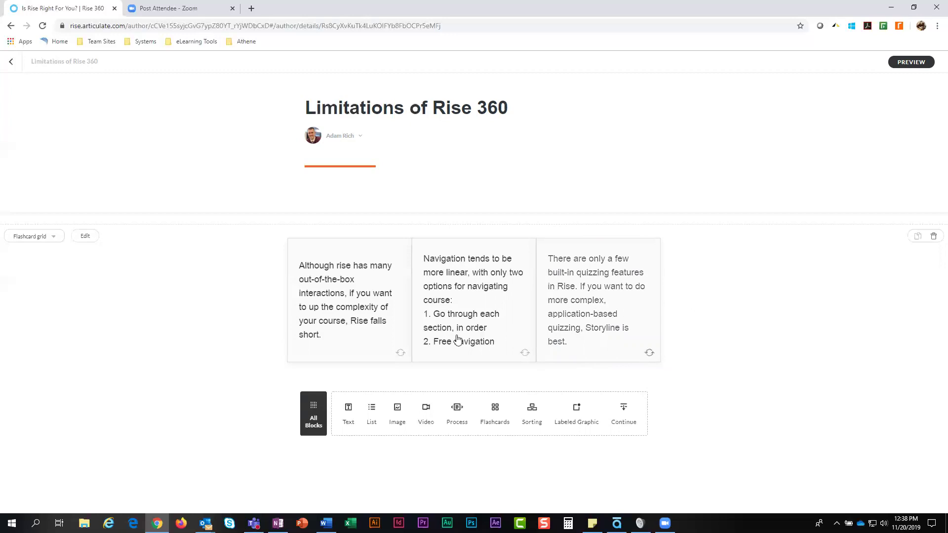
left_click(11, 64)
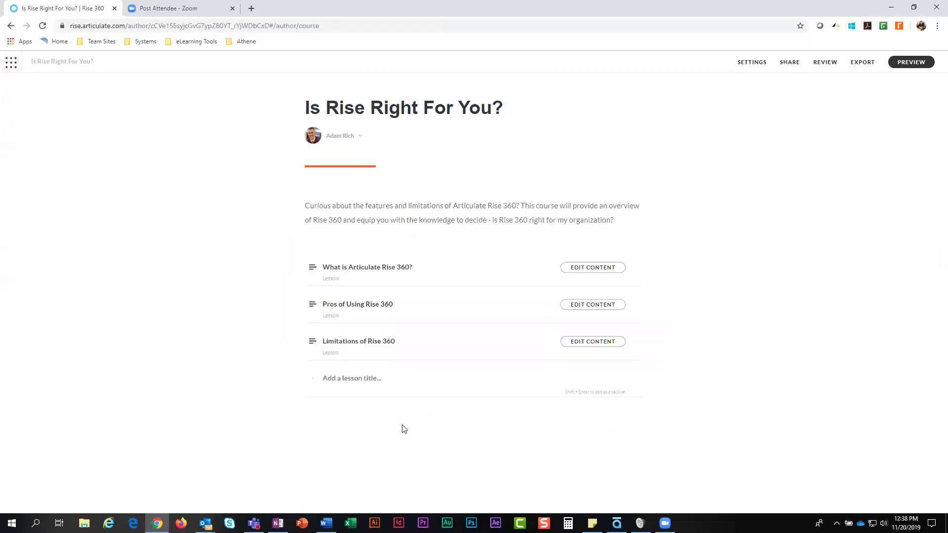
- Add a lesson titled "Knowledge Check" to the end of the course outline and make it a quiz
left_click(431, 373)
type("Knowledge Check")
key("Return")
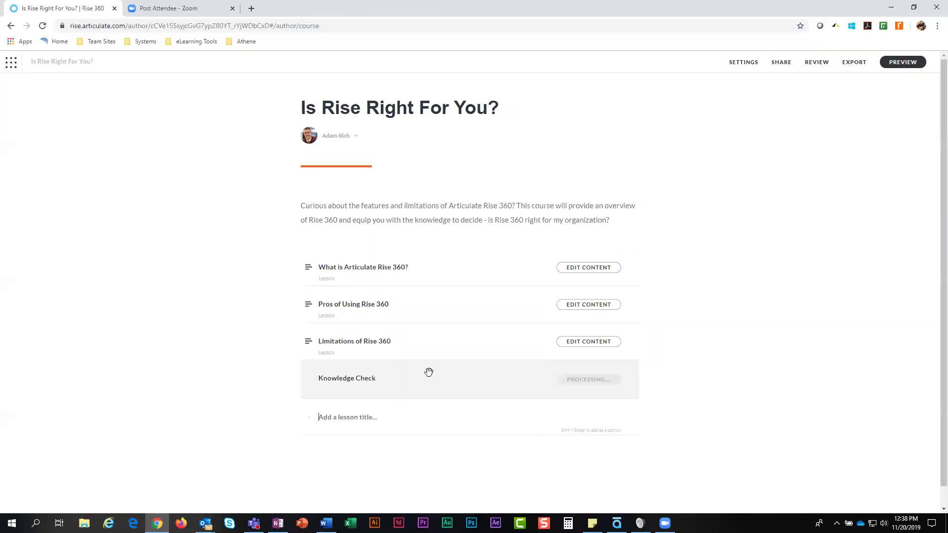
left_click(596, 359)
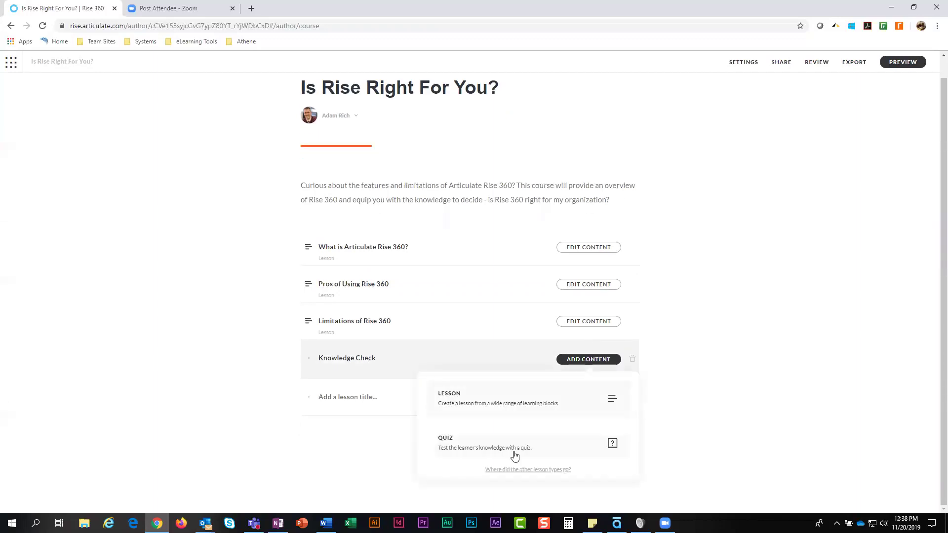
left_click(527, 451)
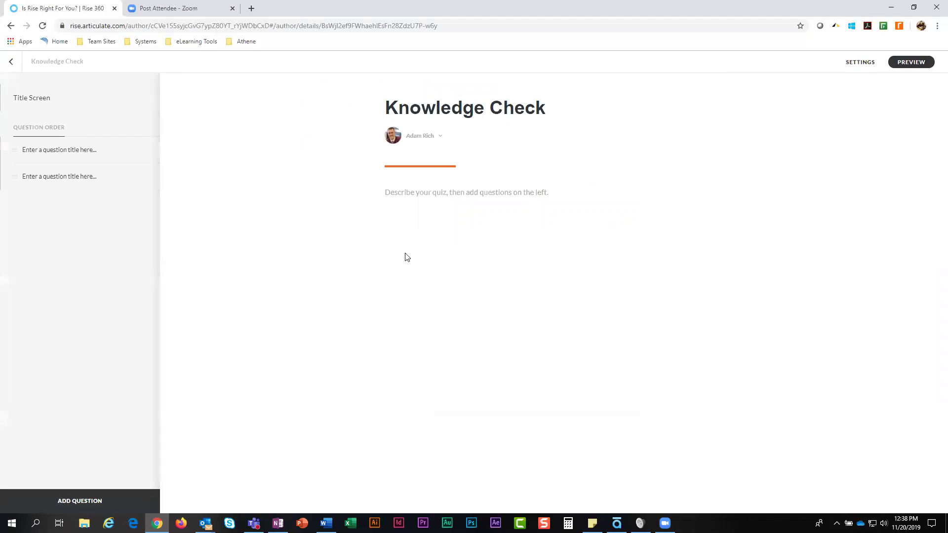
- Examine the question types available for the Knowledge Check quiz and return to the course outline
left_click(98, 500)
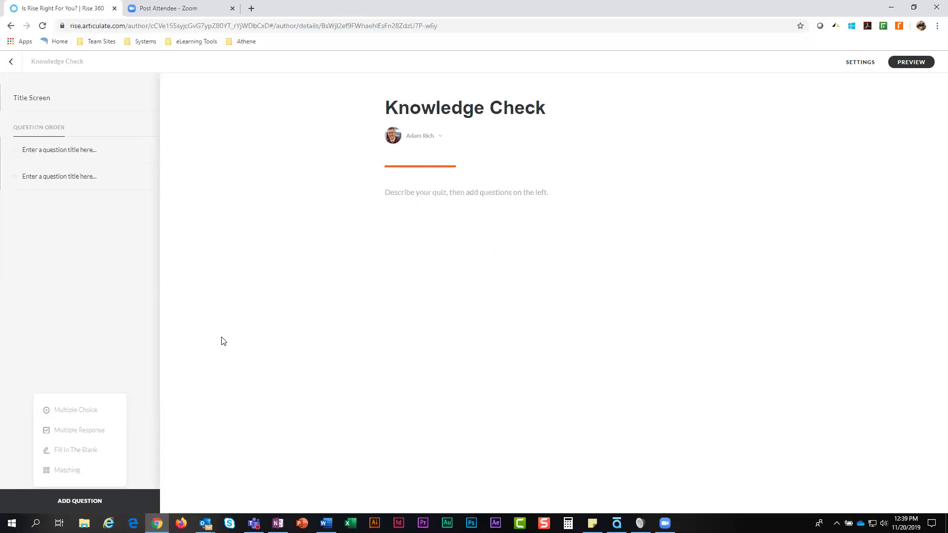
left_click(13, 64)
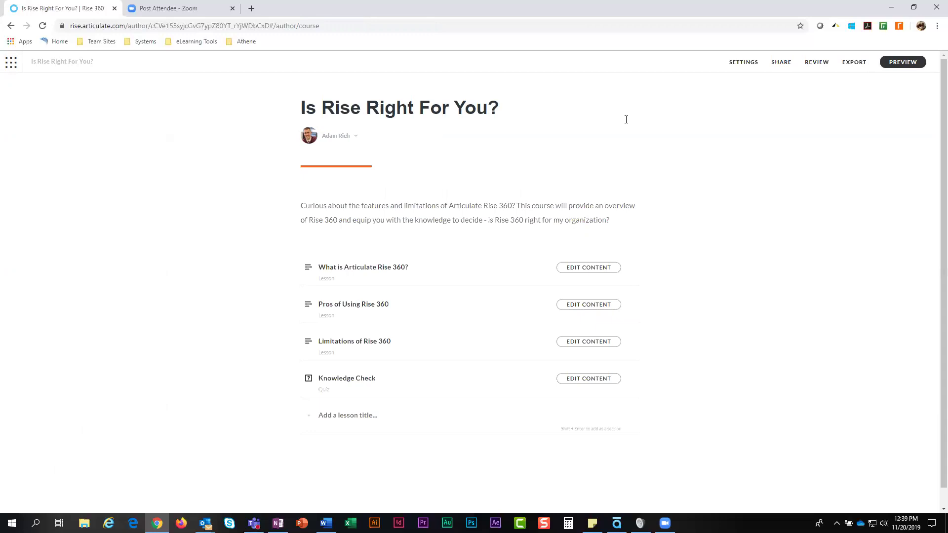
left_click(625, 120)
left_click(621, 119)
left_click(624, 211)
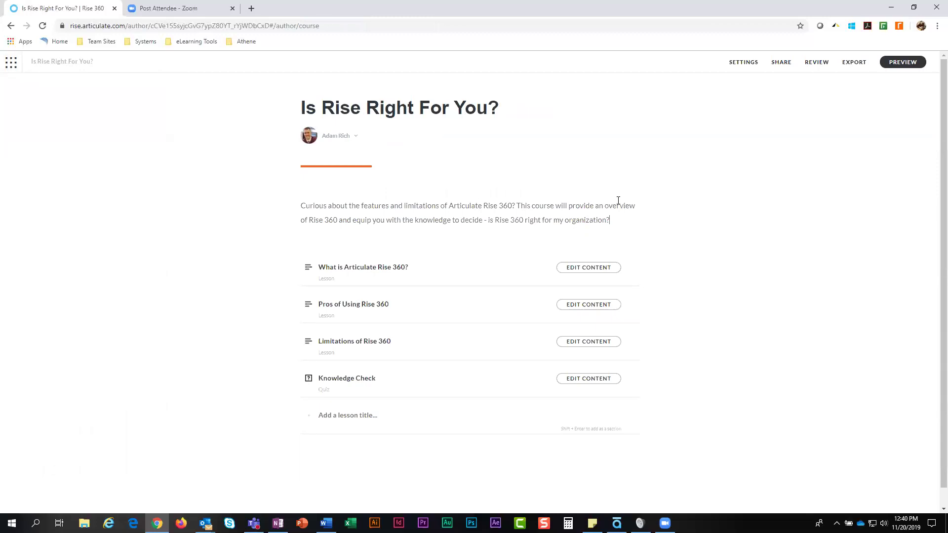
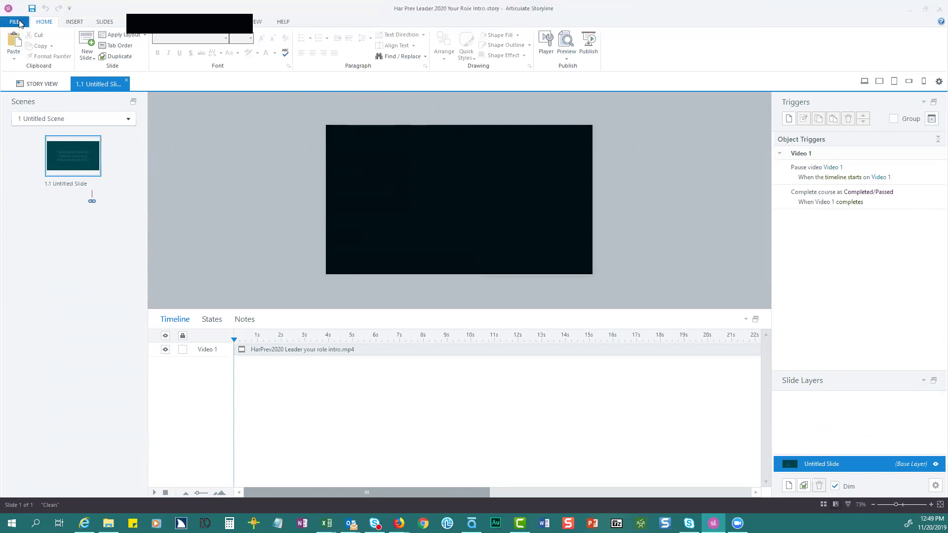
left_click(14, 22)
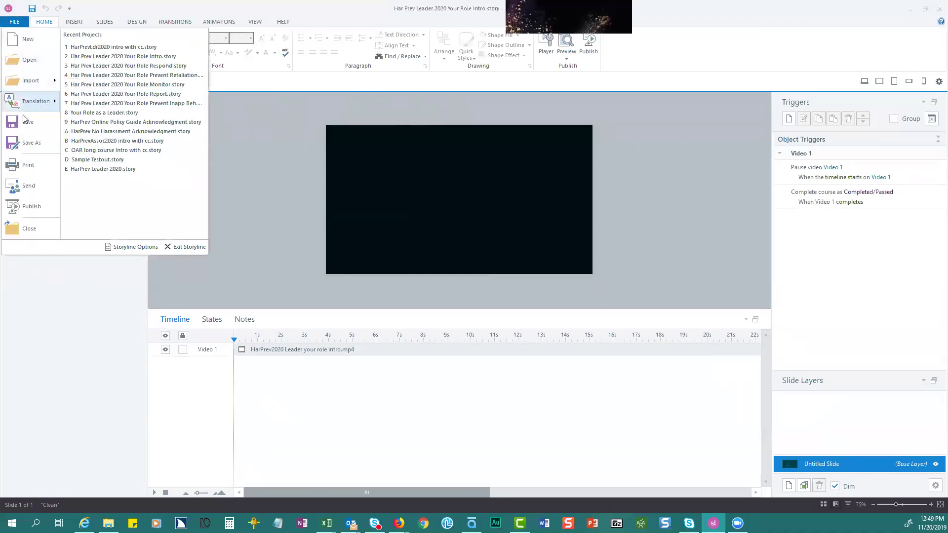
left_click(264, 197)
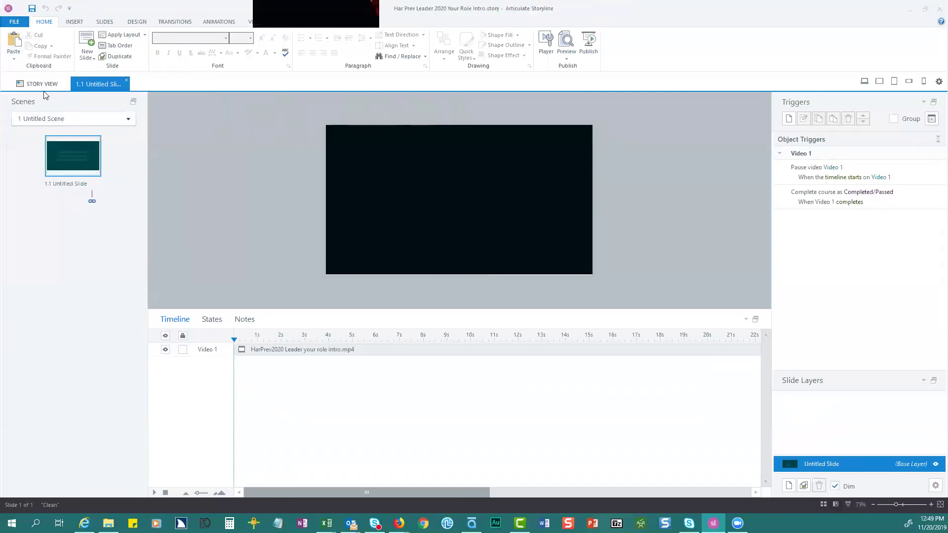
left_click(21, 84)
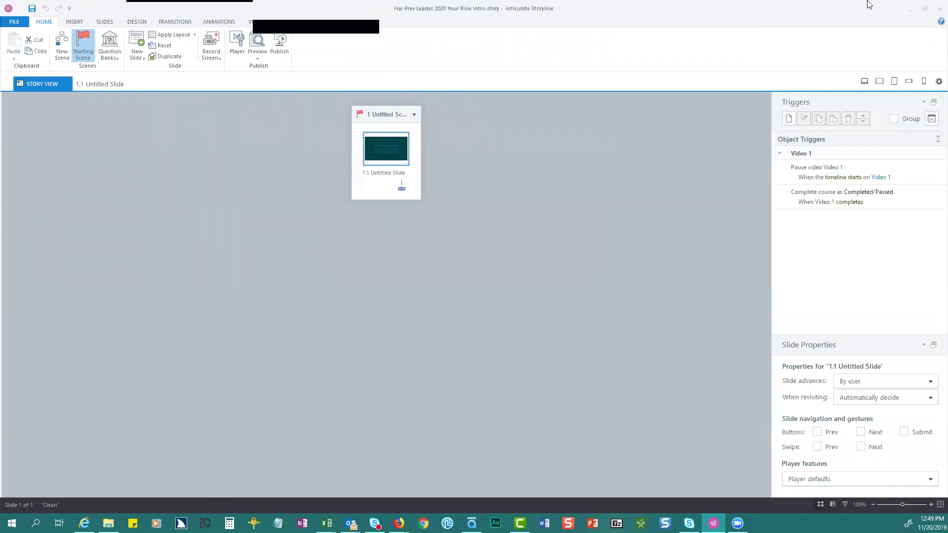
left_click(925, 10)
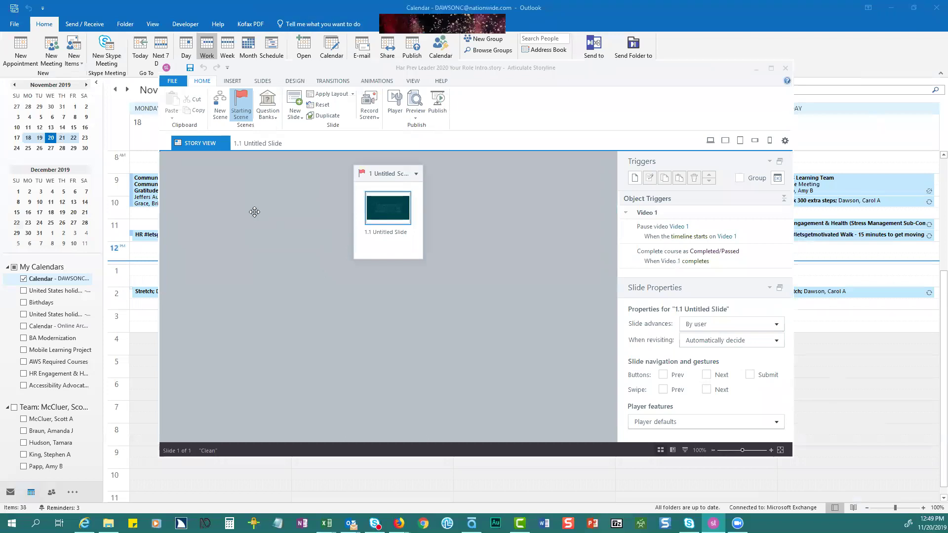
left_click(254, 212)
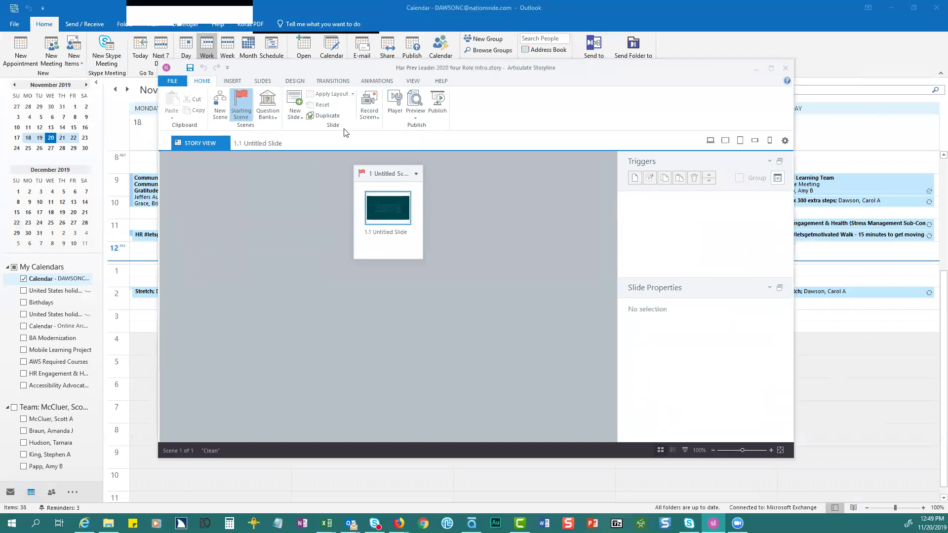
left_click(771, 69)
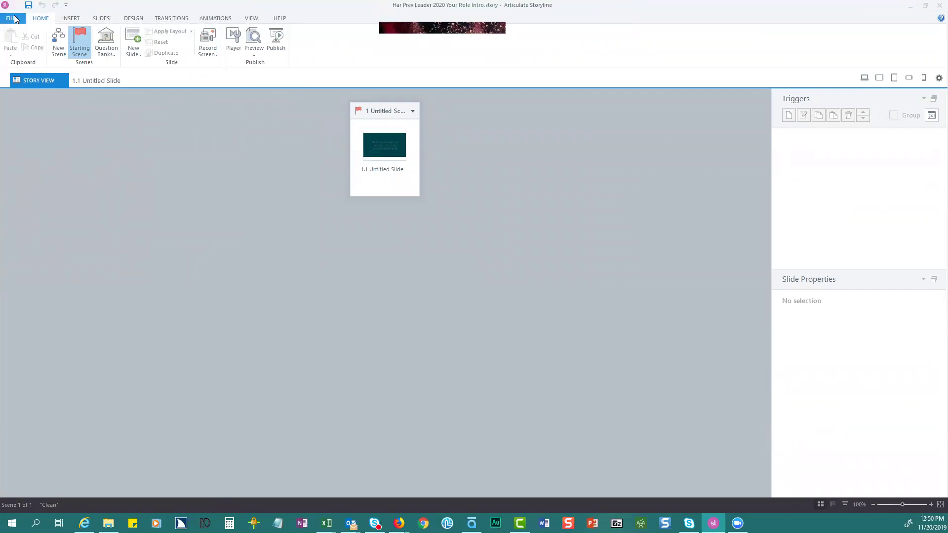
- Open the recent project "HarPrev Online Policy Guide Acknowledgment.story"
left_click(13, 18)
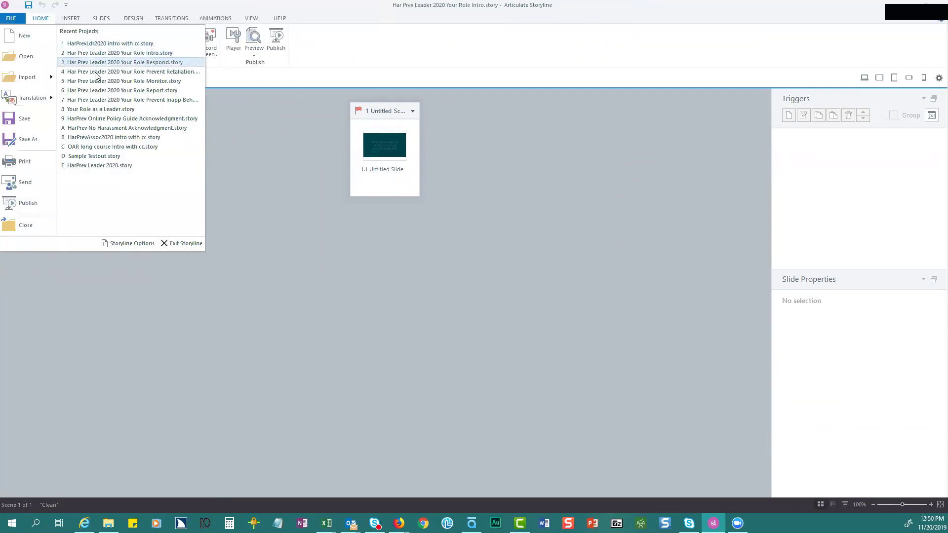
left_click(100, 119)
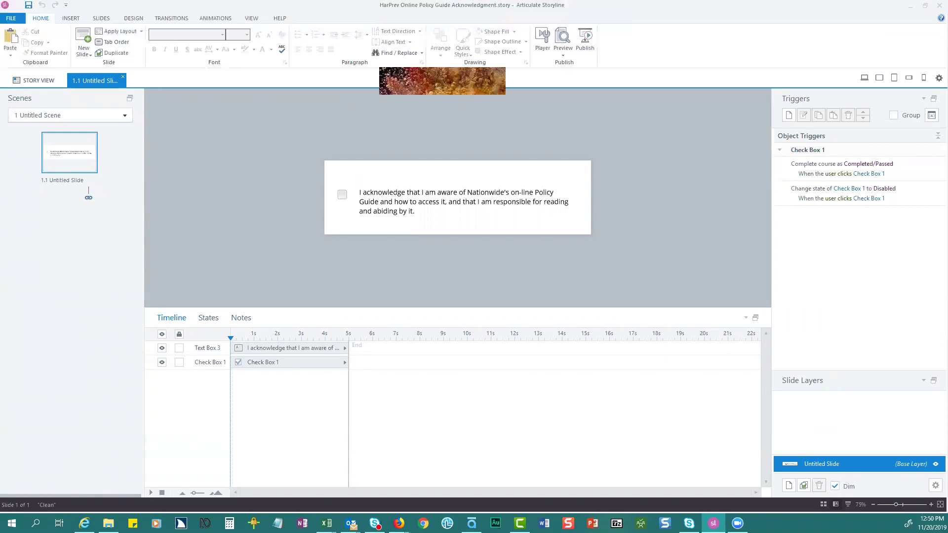
- Switch to the Harassment Prevention course in Firefox and locate the policy 2.10 accordion in the Acknowledgments lesson
key("alt+Tab")
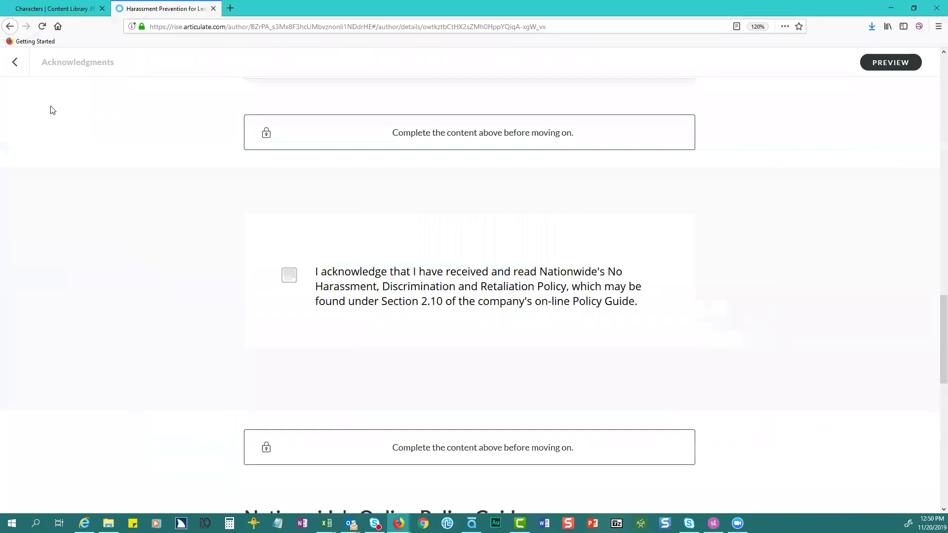
scroll(83, 259, "up", 10)
scroll(83, 259, "down", 3)
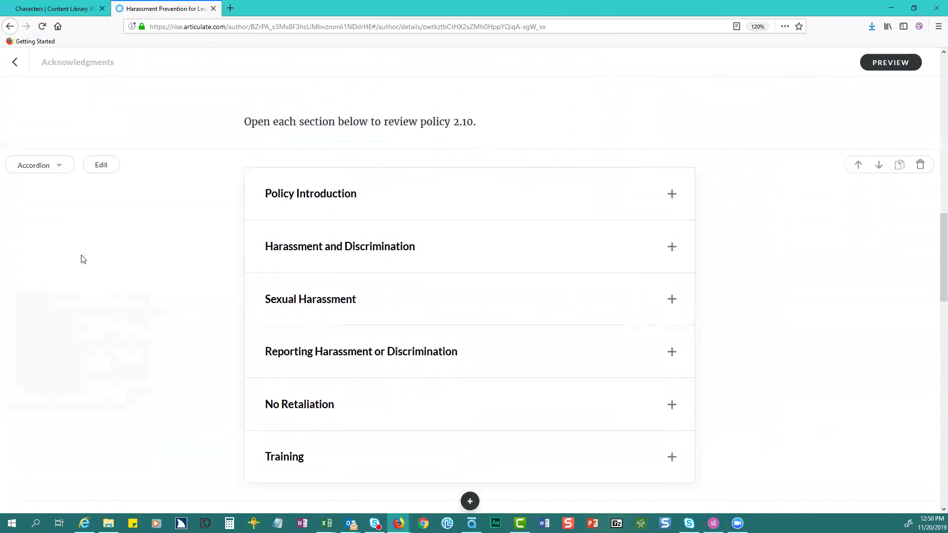
scroll(82, 259, "down", 2)
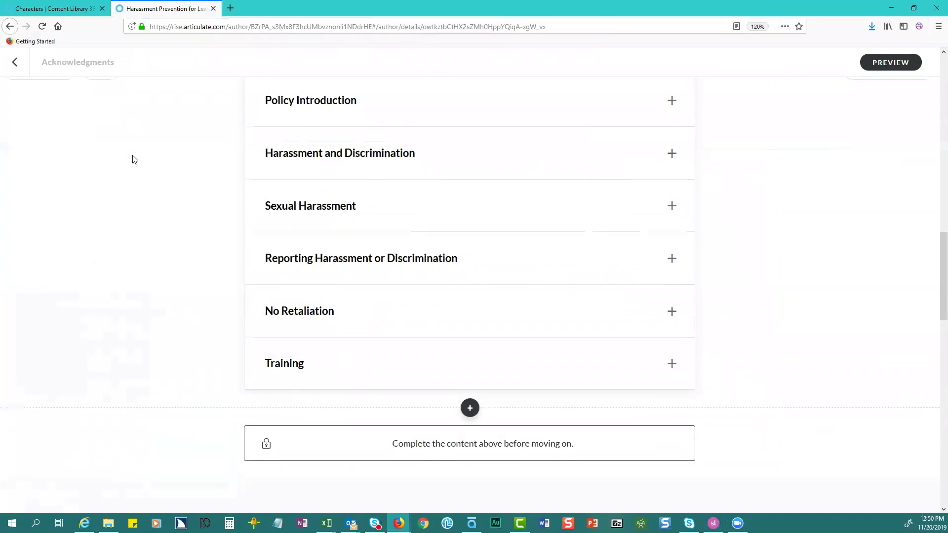
scroll(131, 163, "up", 1)
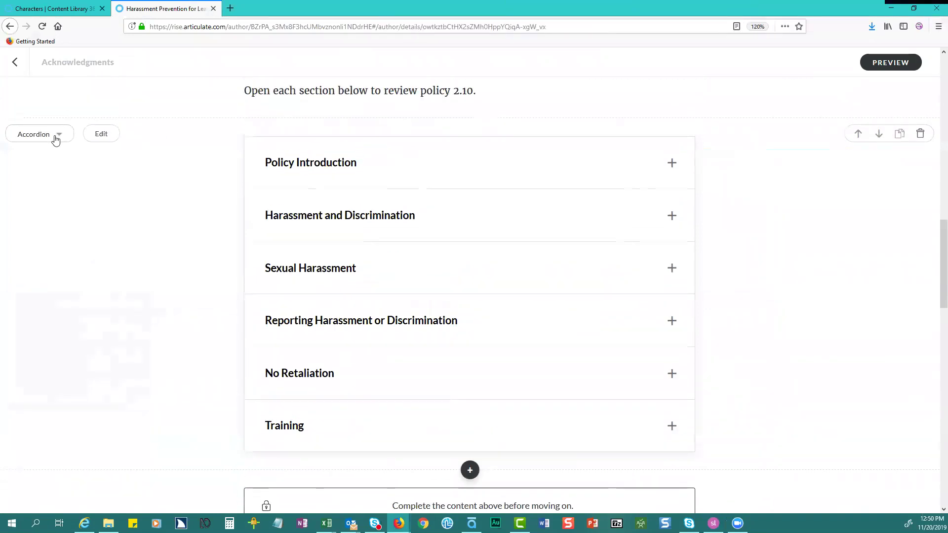
- Expand and collapse each policy 2.10 accordion section from Policy Introduction to Training, and view the acknowledgment checkbox below
left_click(672, 163)
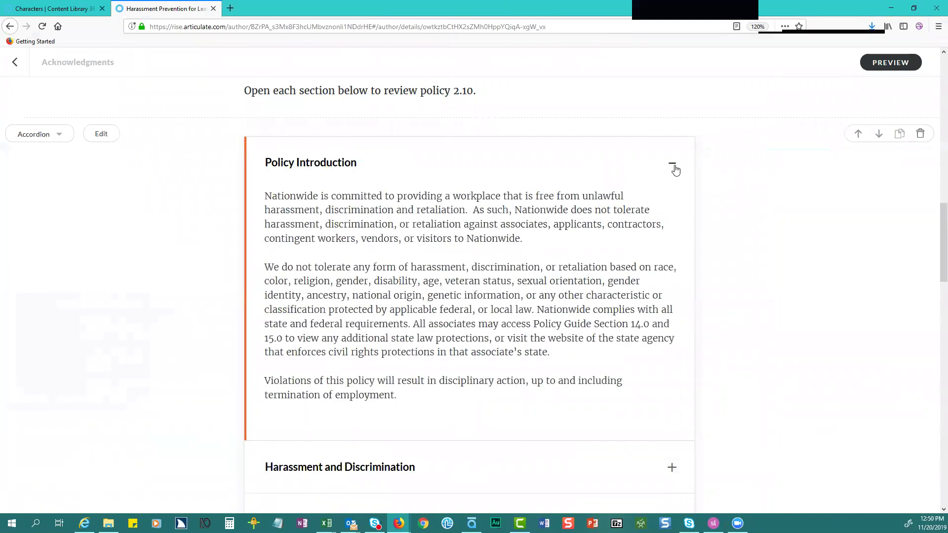
left_click(672, 163)
left_click(672, 213)
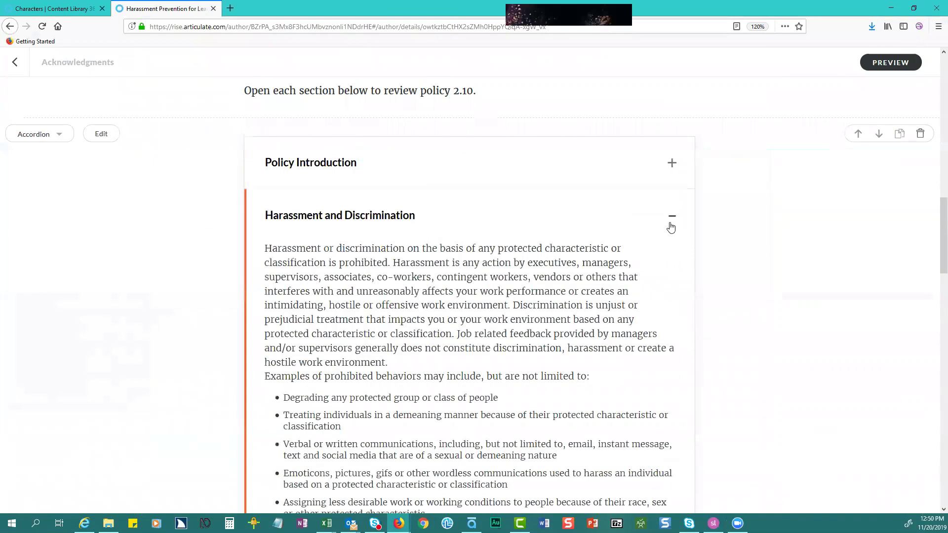
left_click(672, 216)
left_click(672, 269)
left_click(672, 270)
left_click(674, 326)
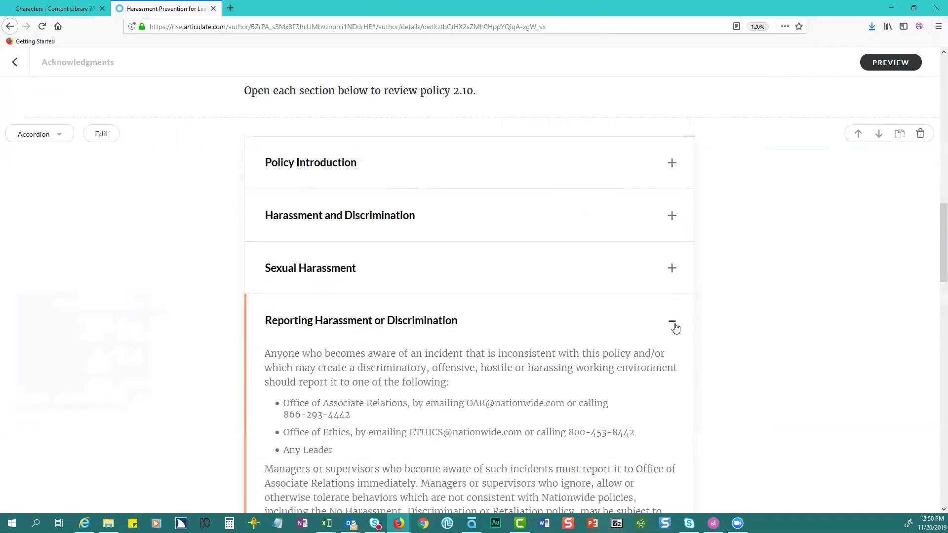
left_click(670, 327)
left_click(670, 376)
left_click(670, 376)
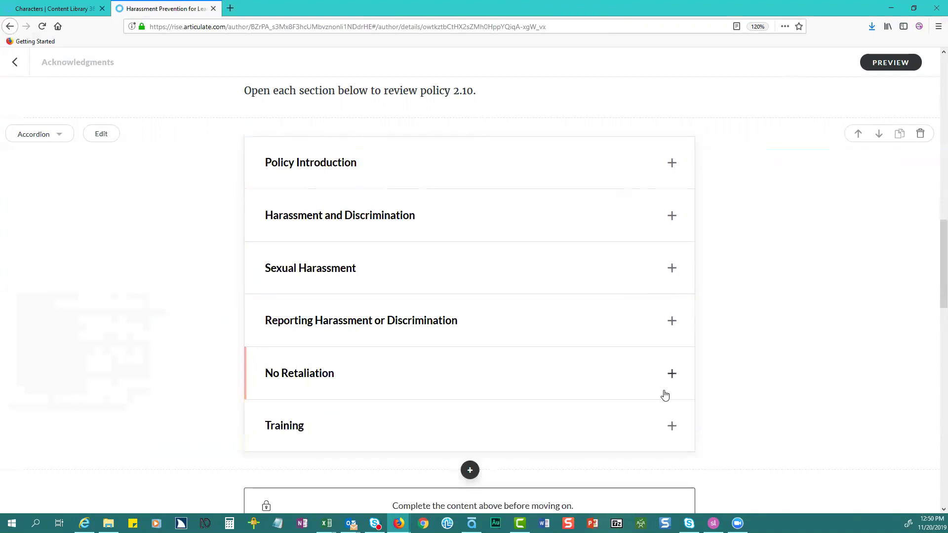
left_click(672, 424)
left_click(671, 425)
scroll(444, 381, "down", 5)
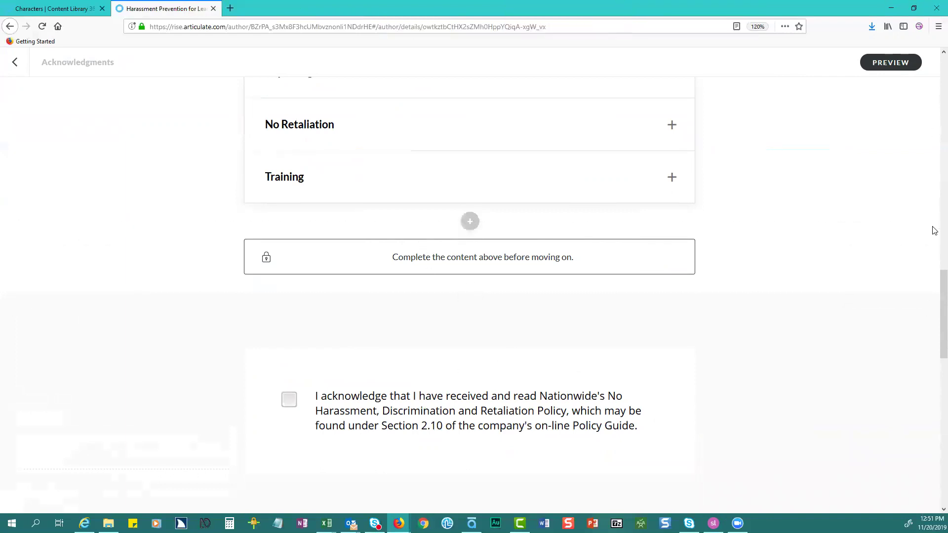
- Preview the Acknowledgments lesson and expand the policy 2.10 accordion sections, ending with Policy Introduction
left_click(890, 62)
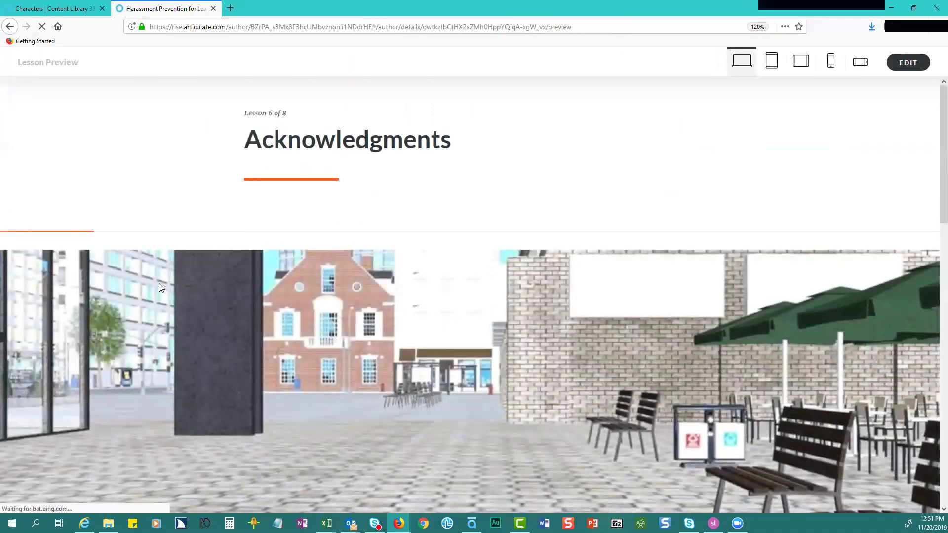
scroll(324, 338, "down", 5)
scroll(324, 337, "down", 6)
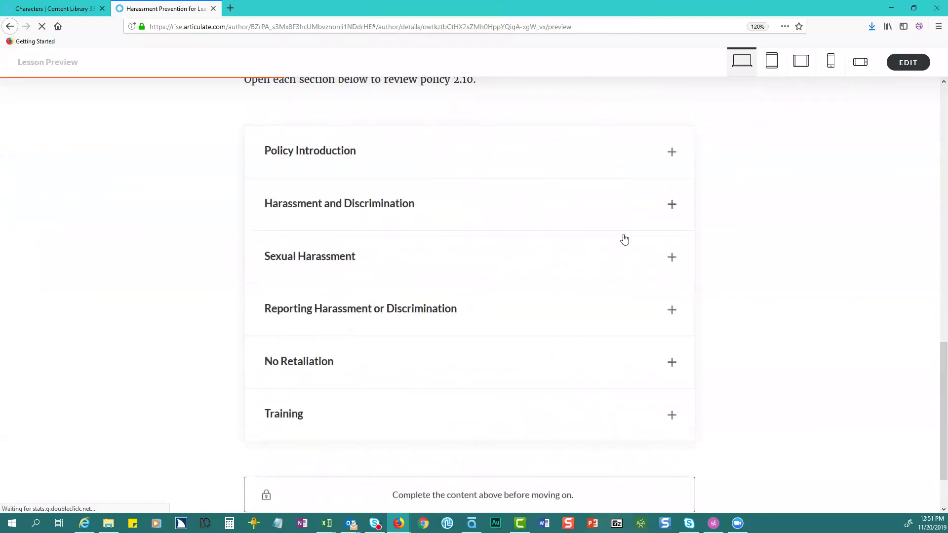
left_click(672, 410)
left_click(672, 363)
left_click(672, 310)
left_click(672, 257)
left_click(672, 172)
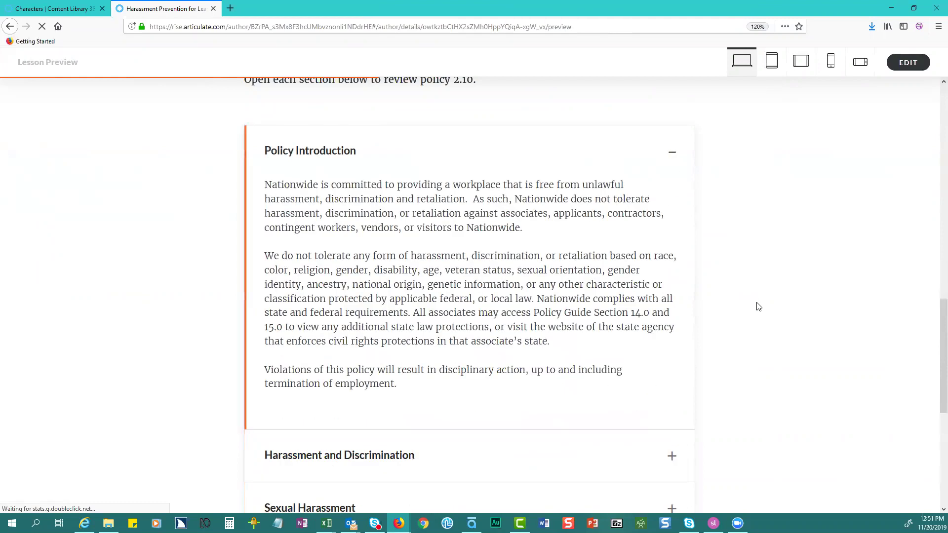
- Continue past the accordion, tick both policy acknowledgment checkboxes, and proceed to the State Specific Information lesson
scroll(759, 307, "down", 1)
left_click(484, 428)
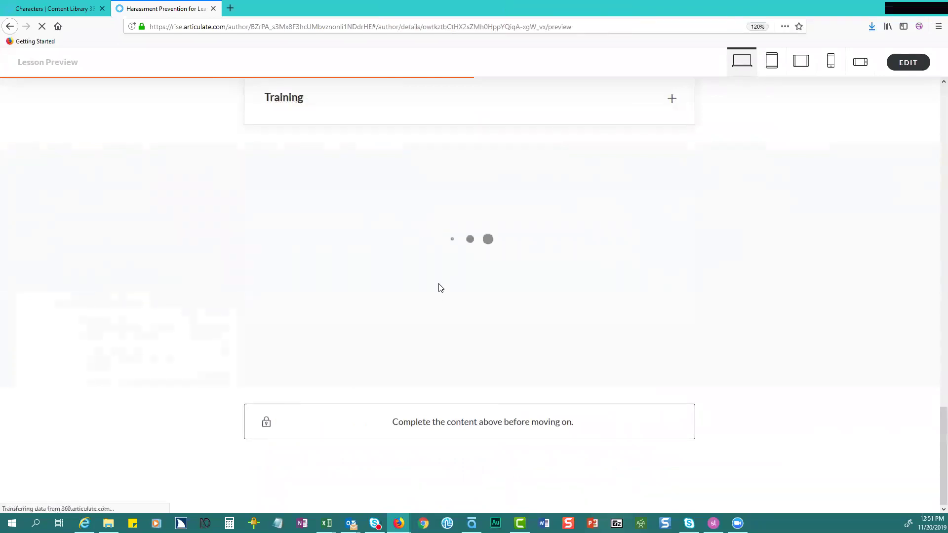
left_click(291, 251)
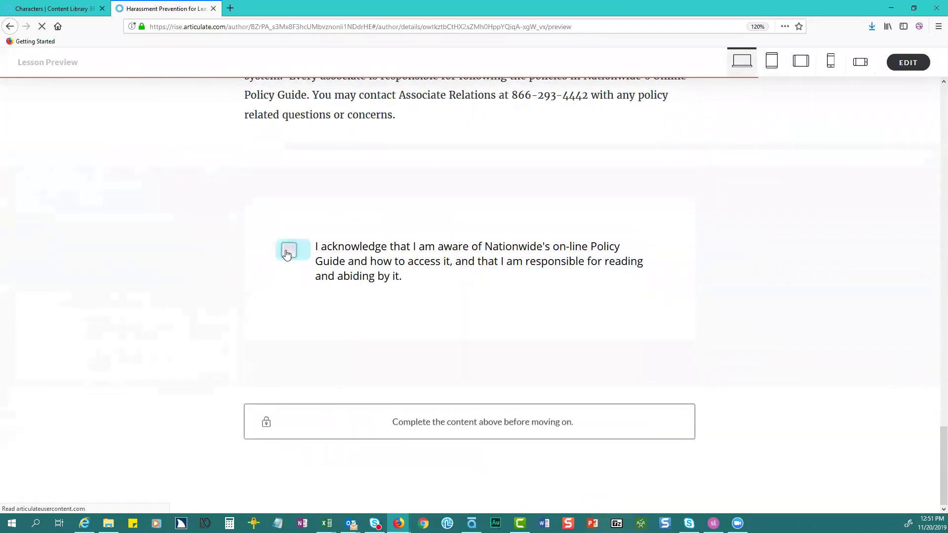
left_click(290, 251)
left_click(432, 424)
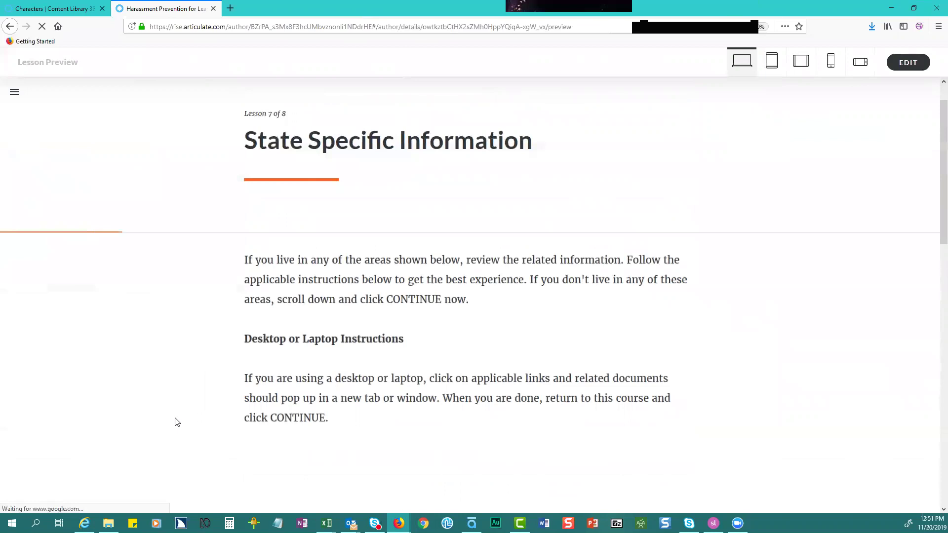
- Review the State Specific Information lesson's state links and PDF attachment, and check the lesson in the portrait phone preview
scroll(176, 421, "down", 6)
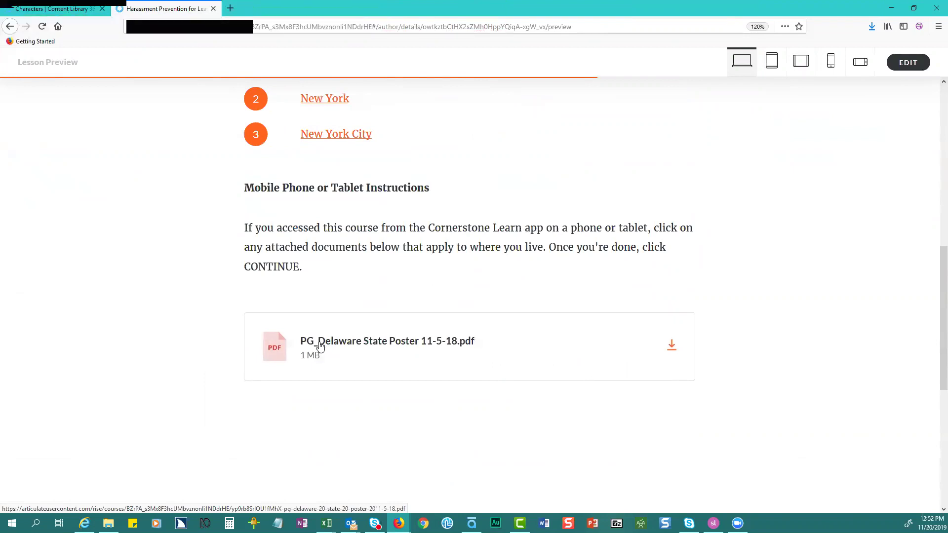
left_click(832, 61)
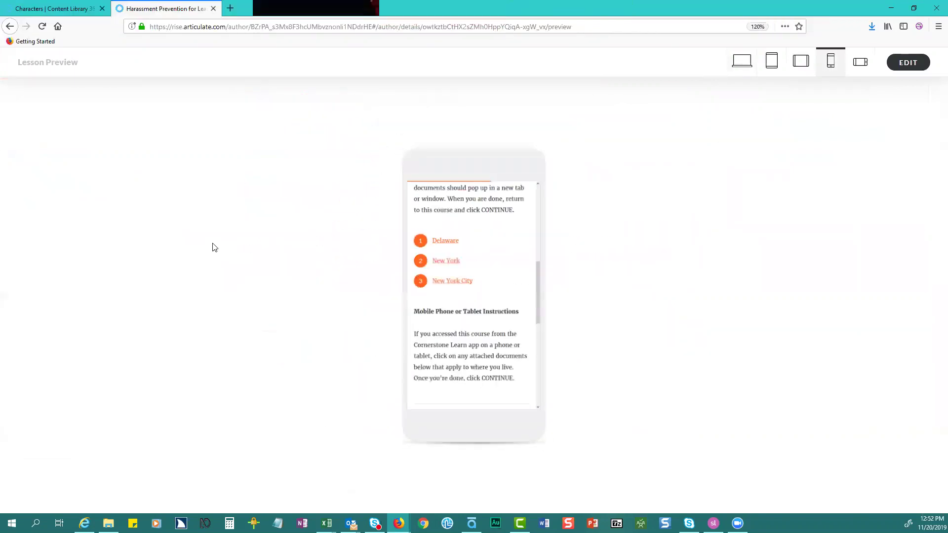
scroll(480, 311, "up", 2)
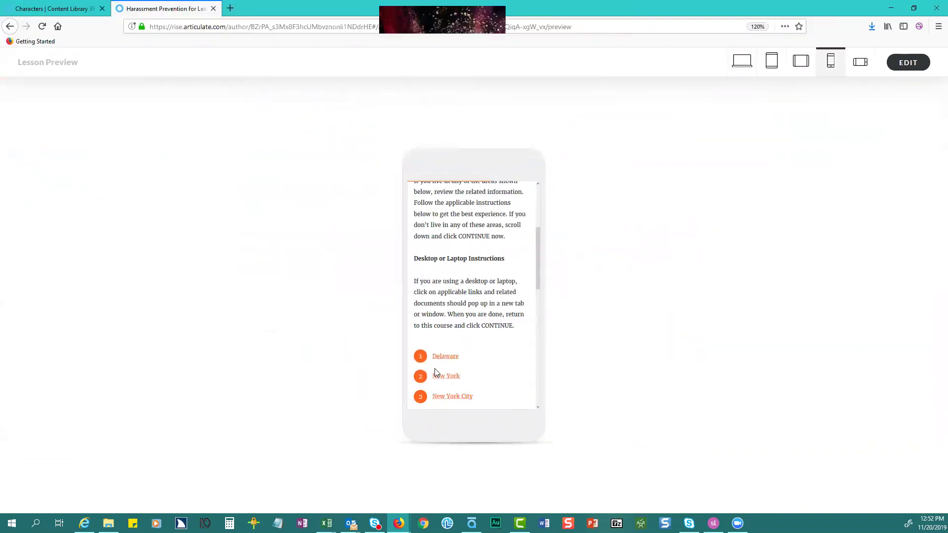